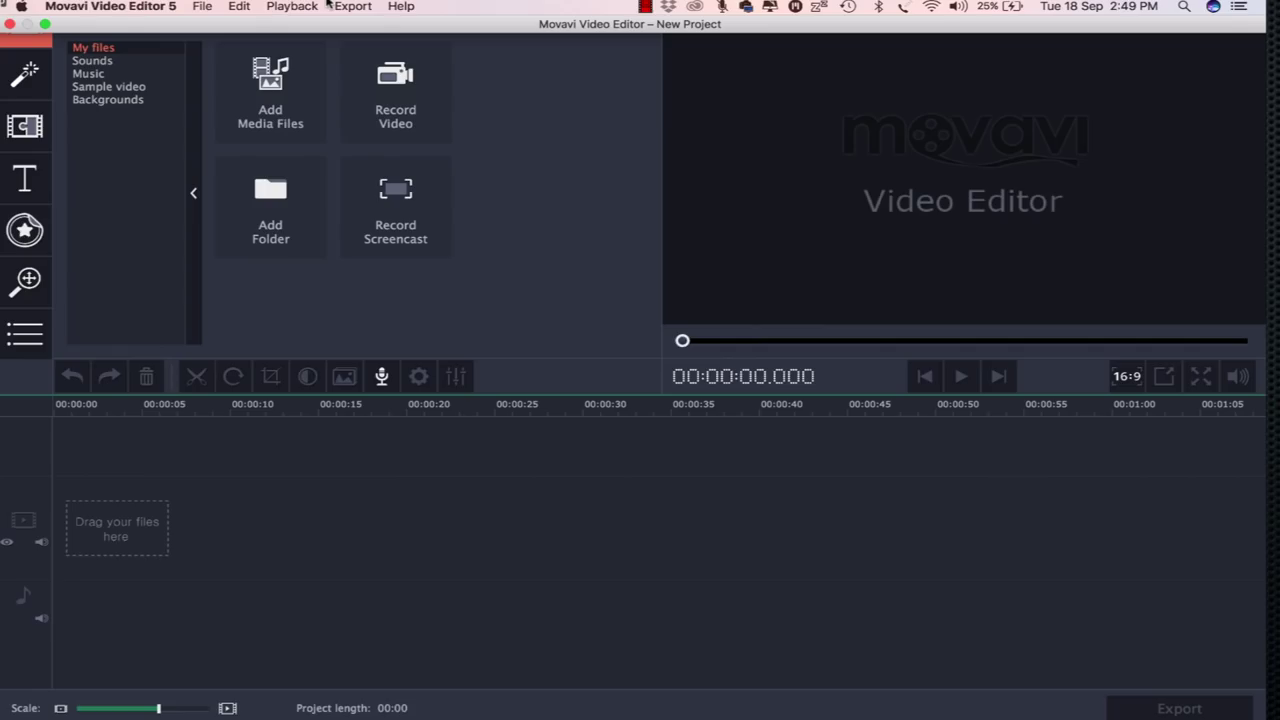
Start a new project as a montage in easy mode
click(202, 6)
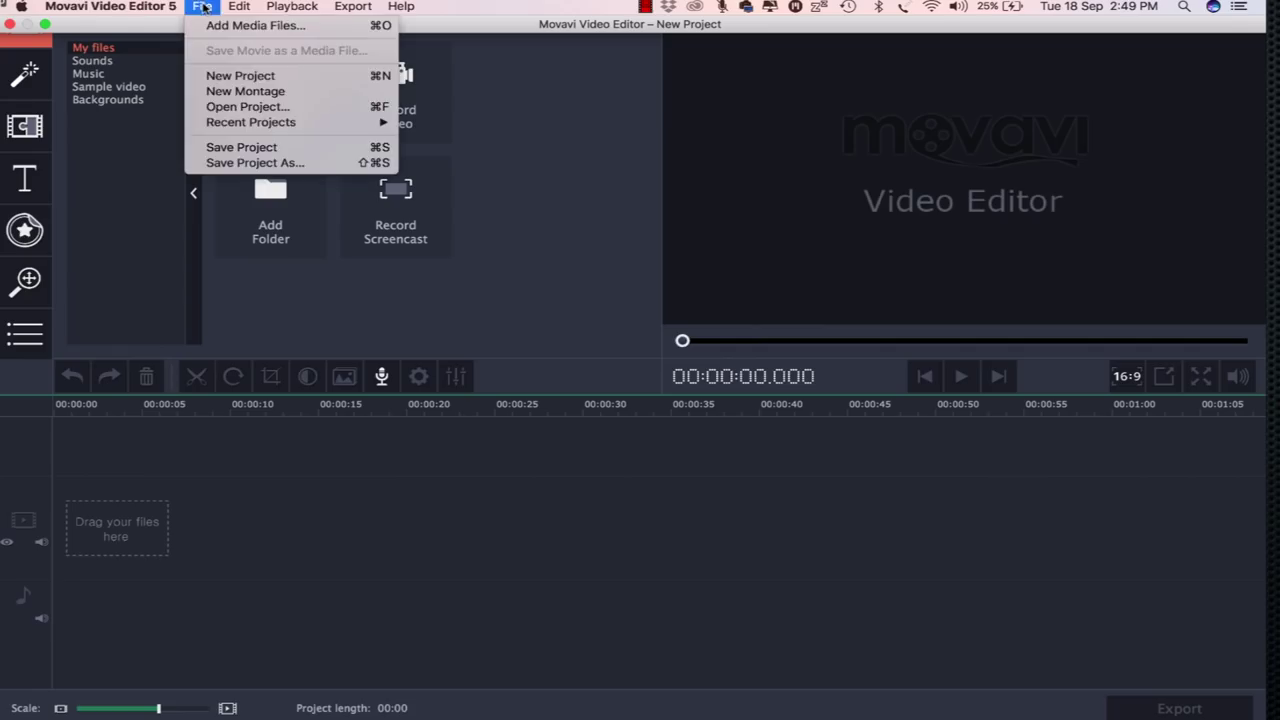
click(241, 75)
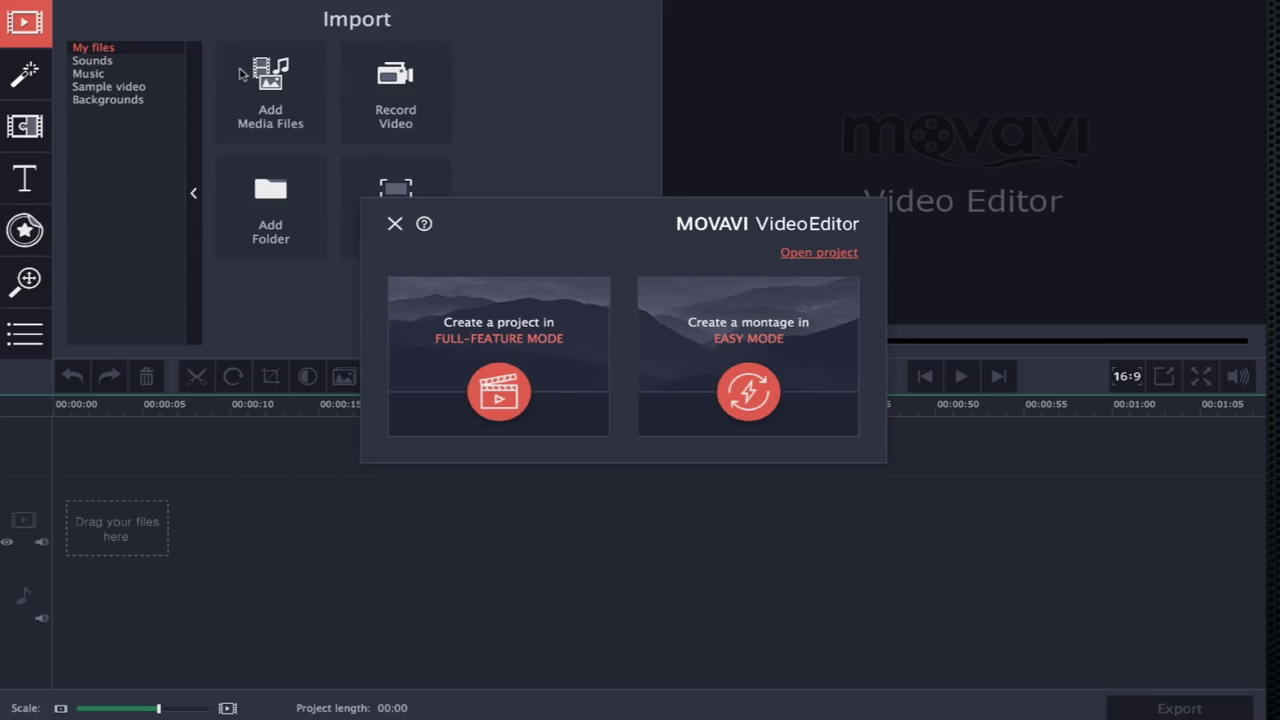
click(748, 391)
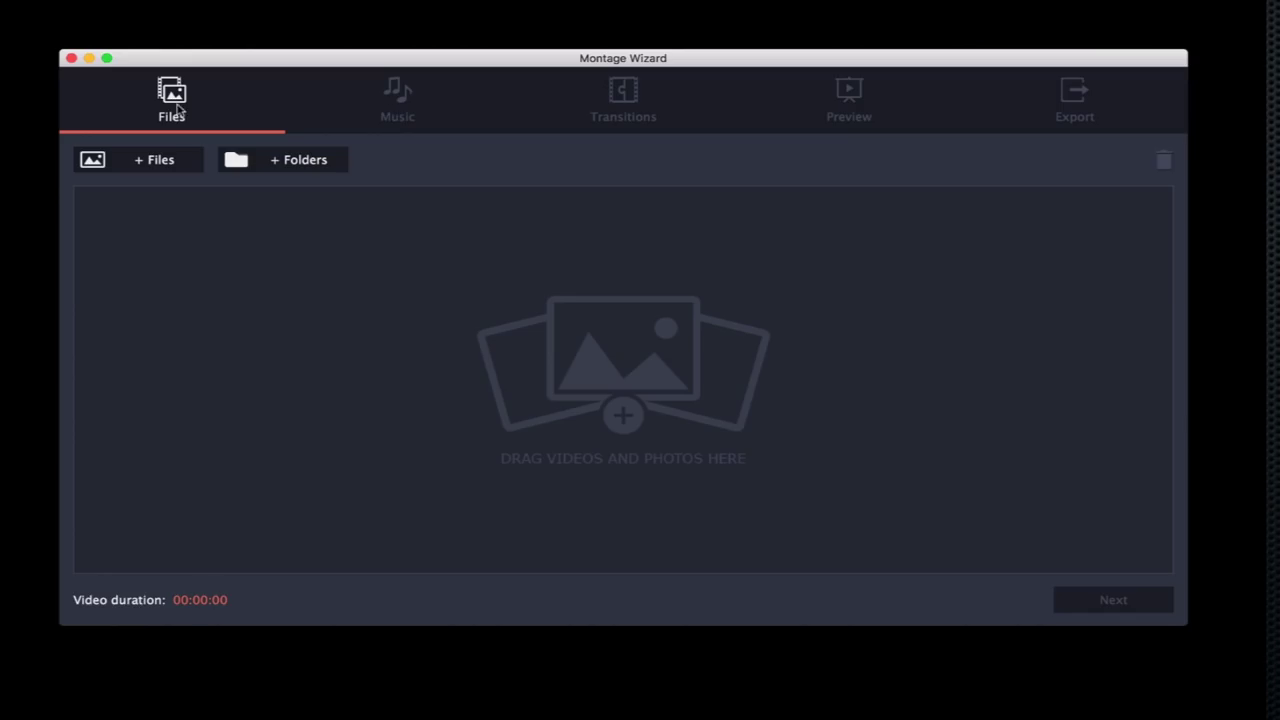
Add the clips 768A9304.MOV through 768A9309.MOV to the montage, then remove the third clip, showing the boy in red
click(155, 165)
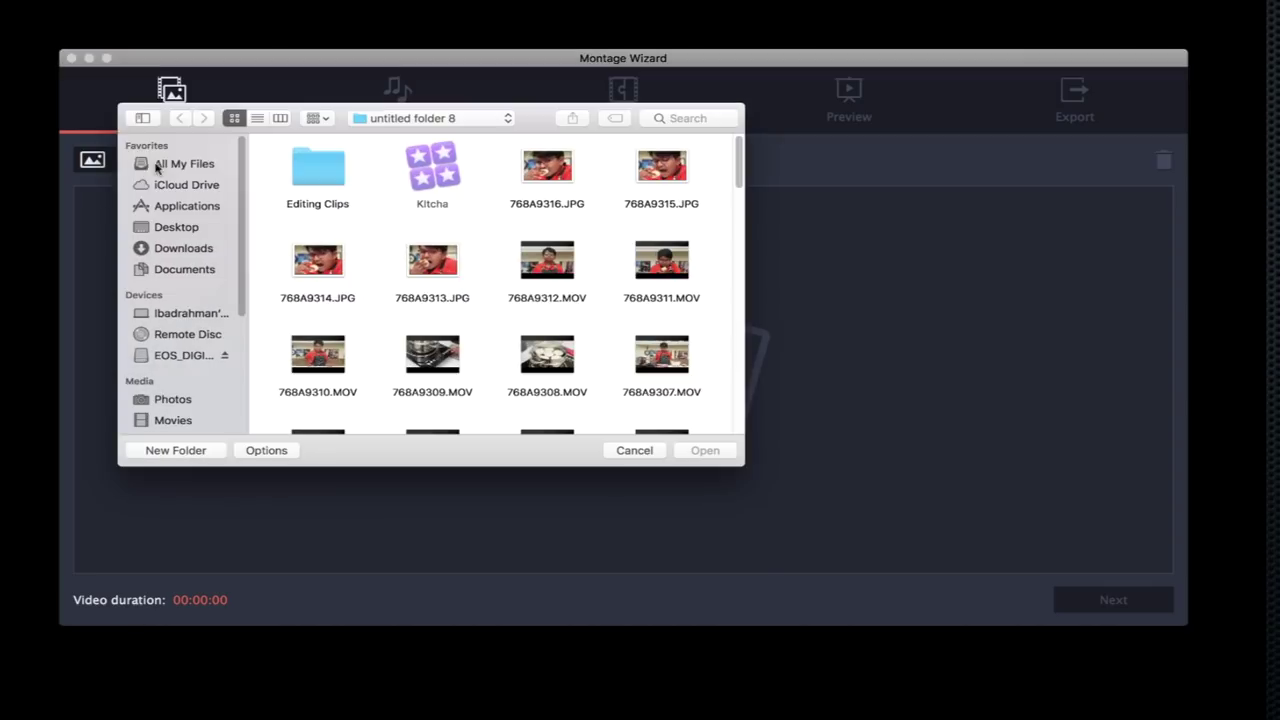
click(453, 372)
shift+click(547, 358)
shift+click(660, 360)
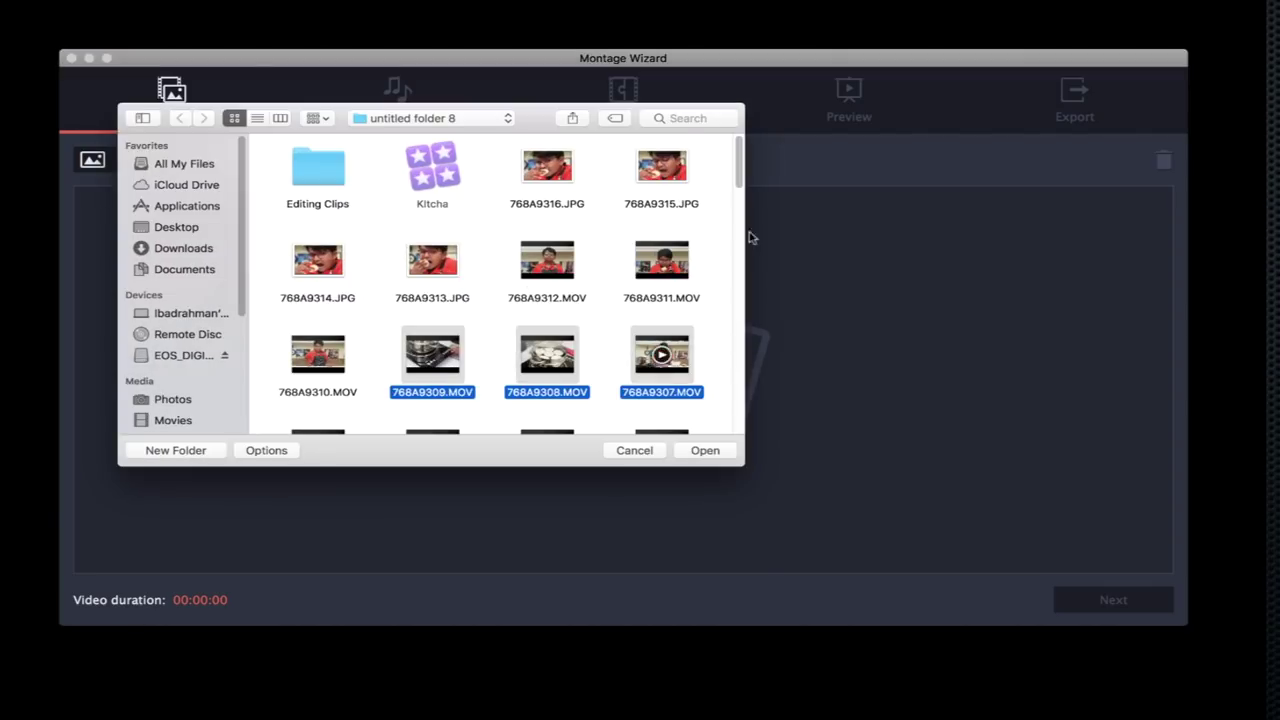
scroll(740, 175, down, 2)
shift+click(318, 382)
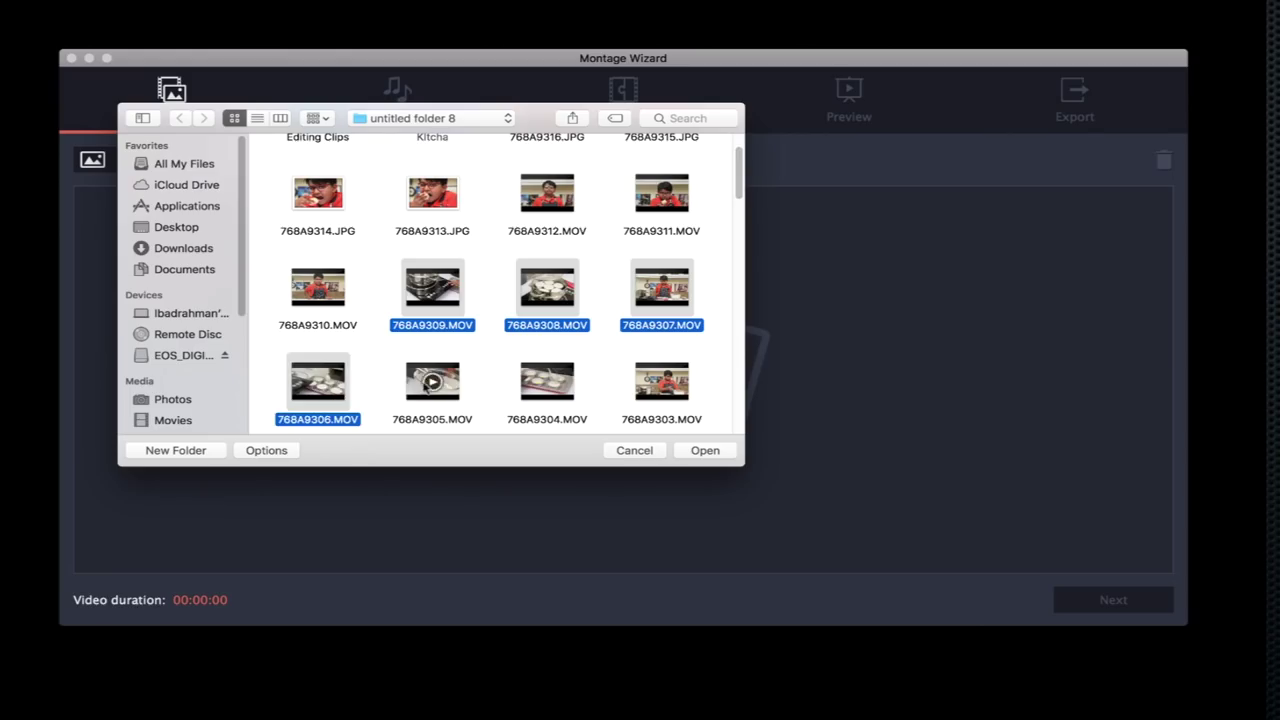
shift+click(432, 382)
shift+click(540, 385)
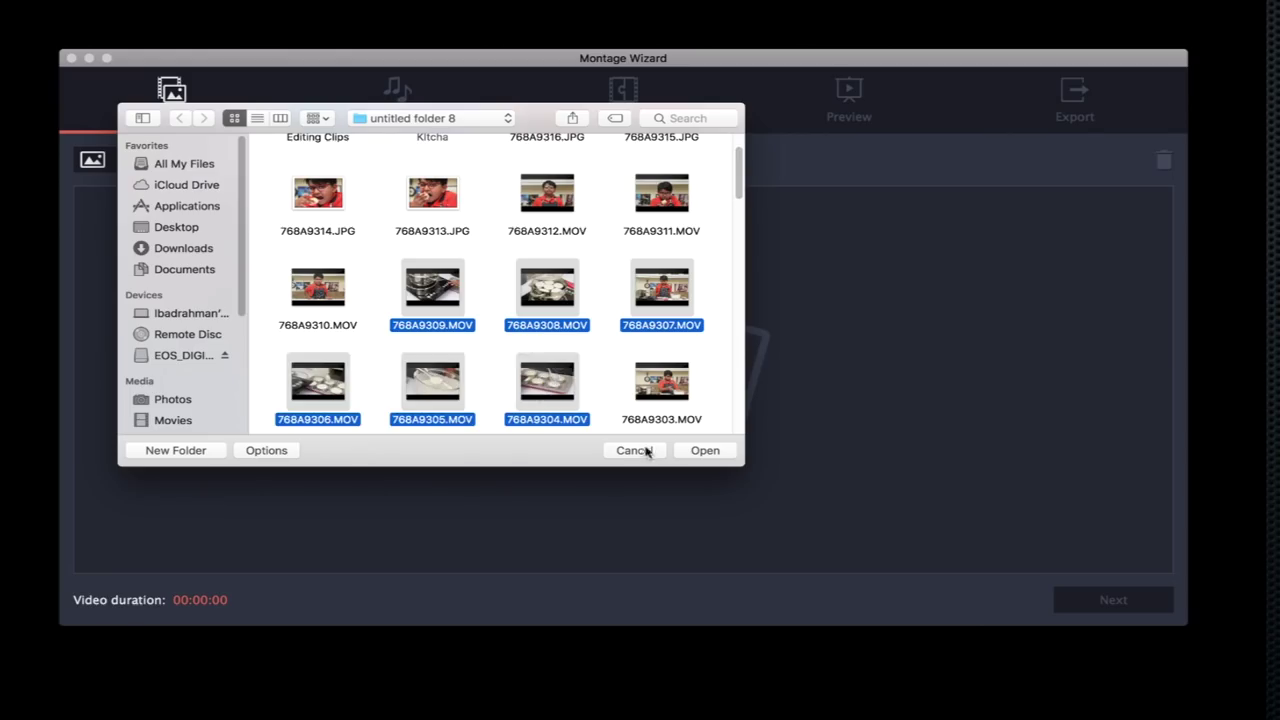
click(700, 450)
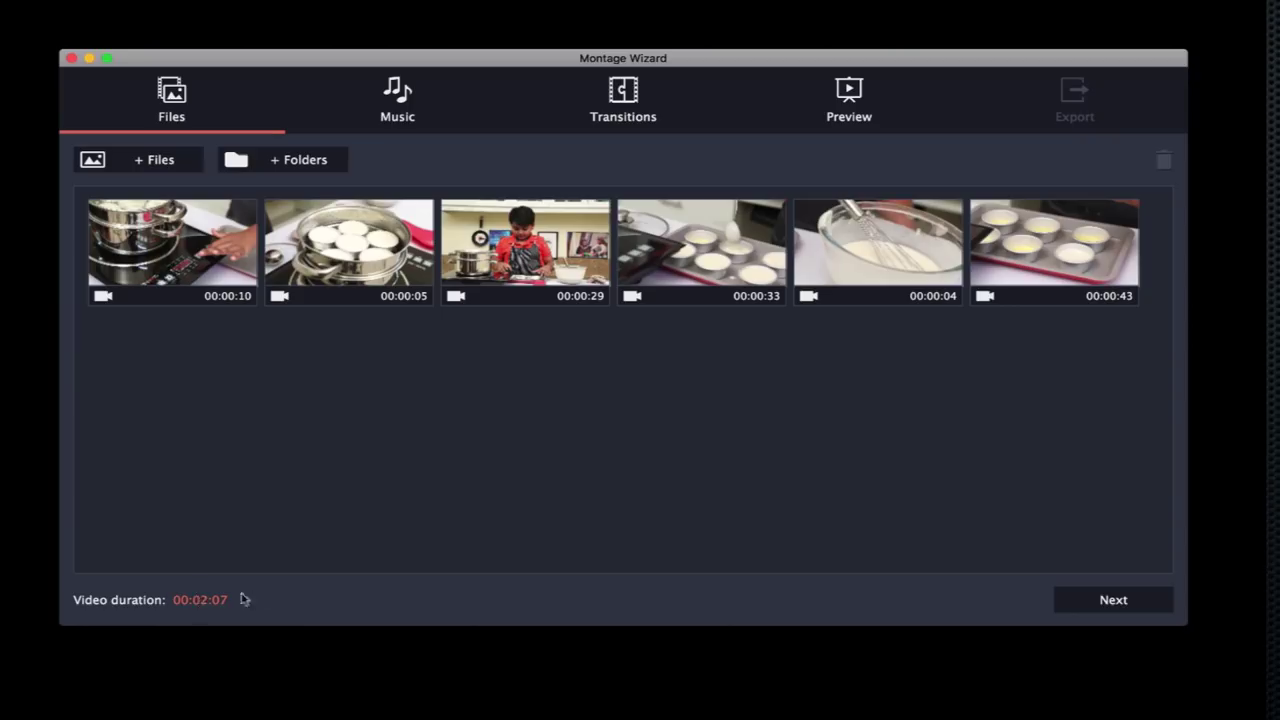
click(487, 265)
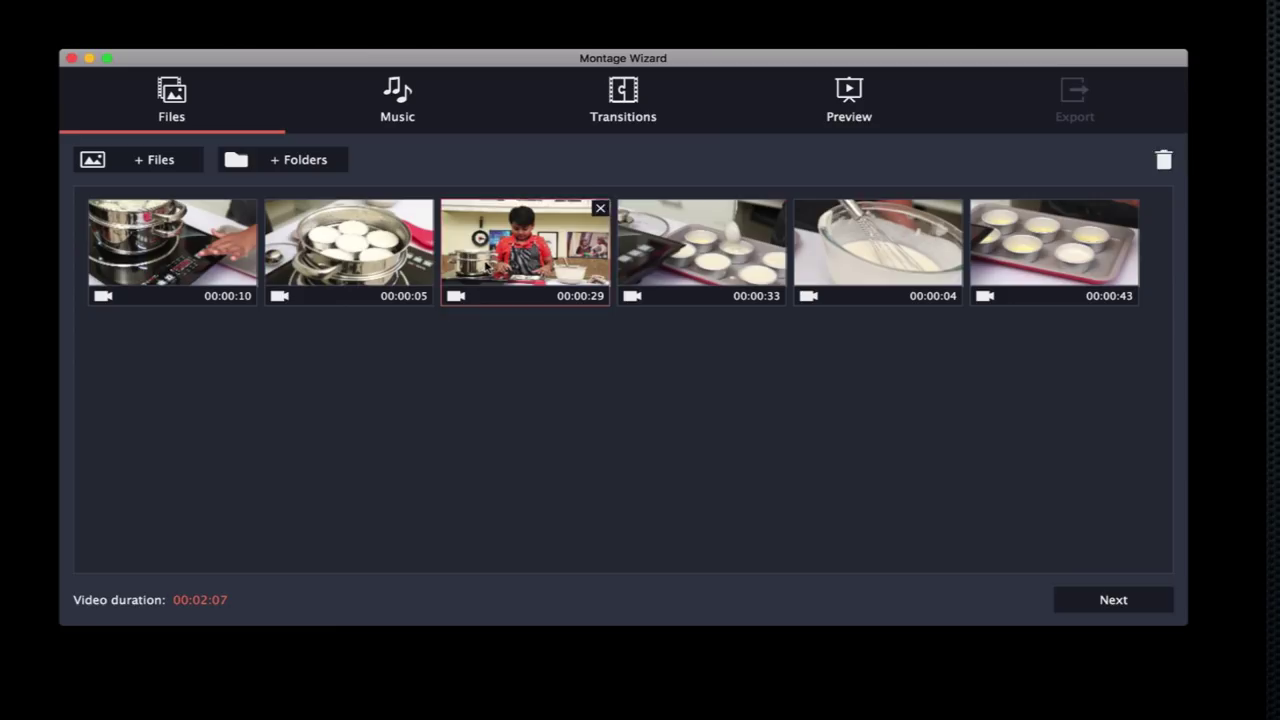
click(600, 208)
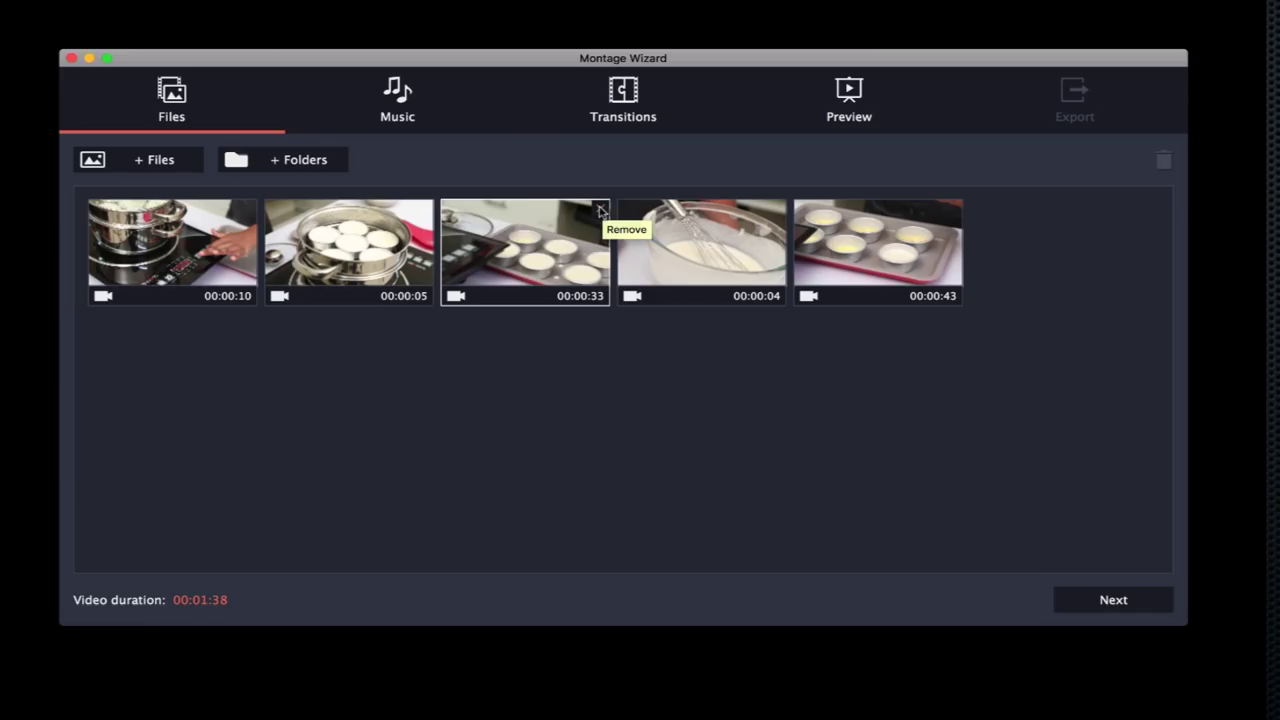
Add the Happy Home track from the Family music category to the montage
click(414, 110)
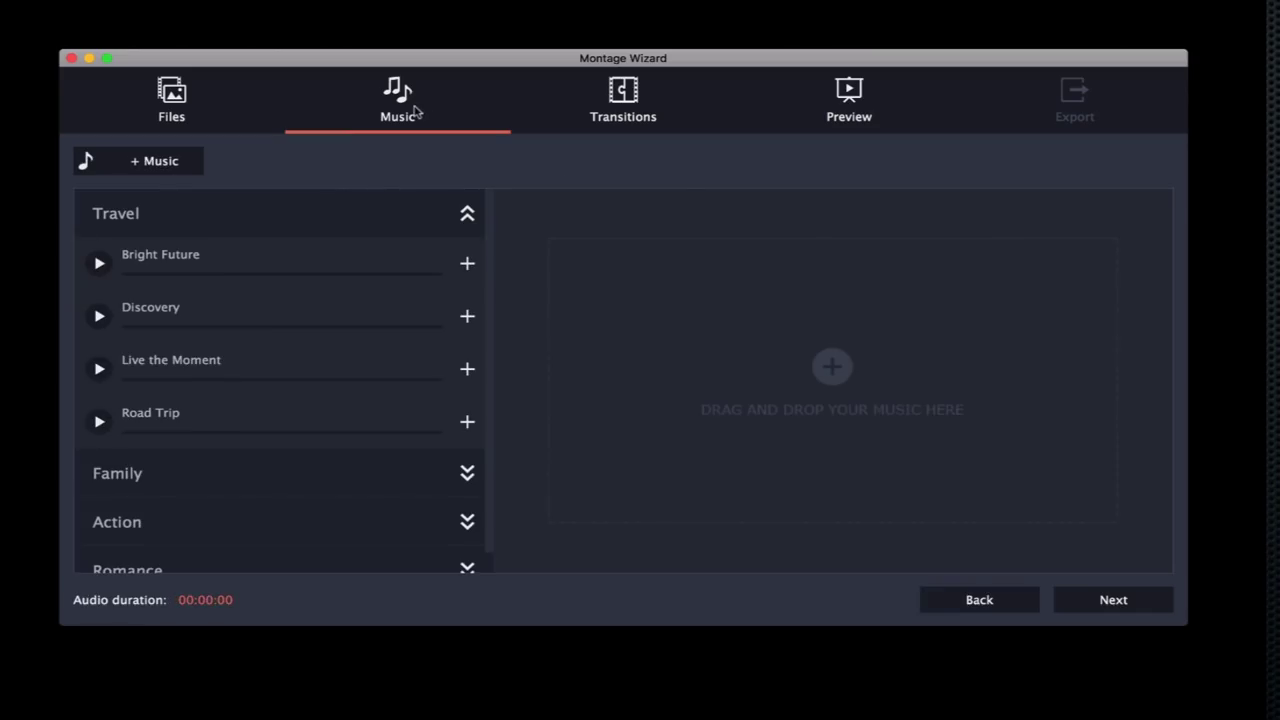
click(468, 214)
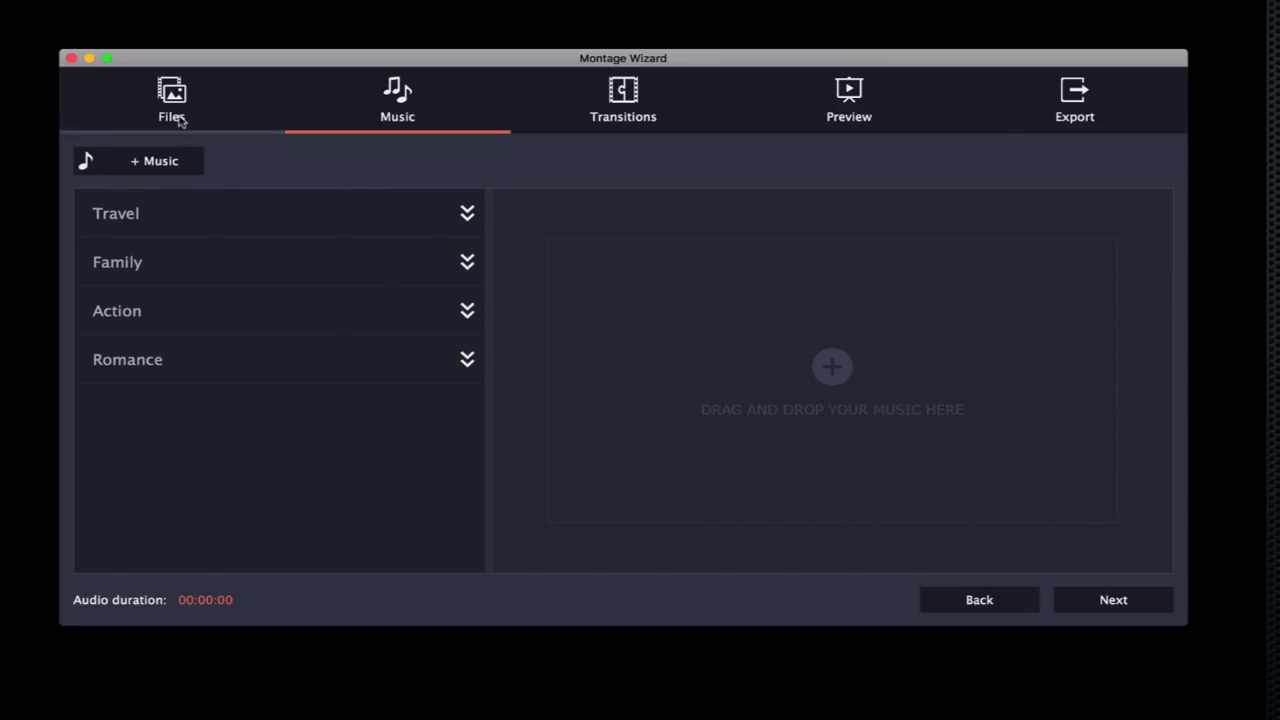
click(260, 108)
click(370, 105)
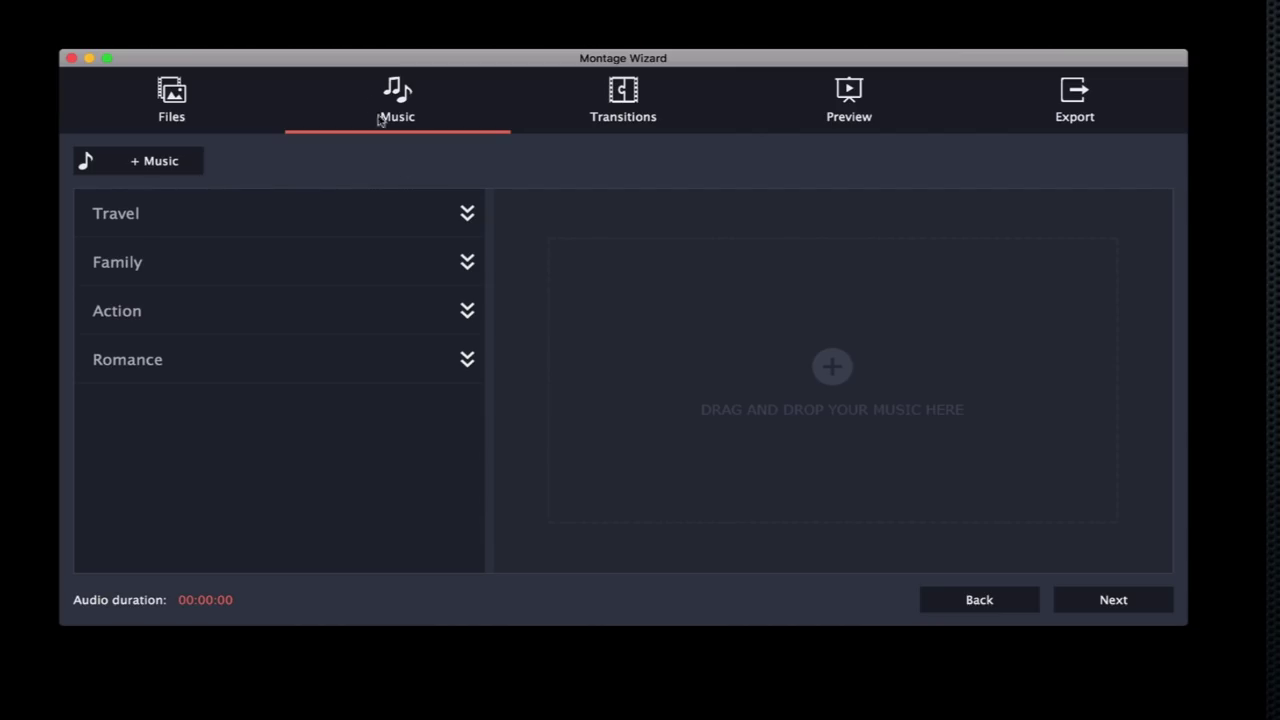
click(474, 264)
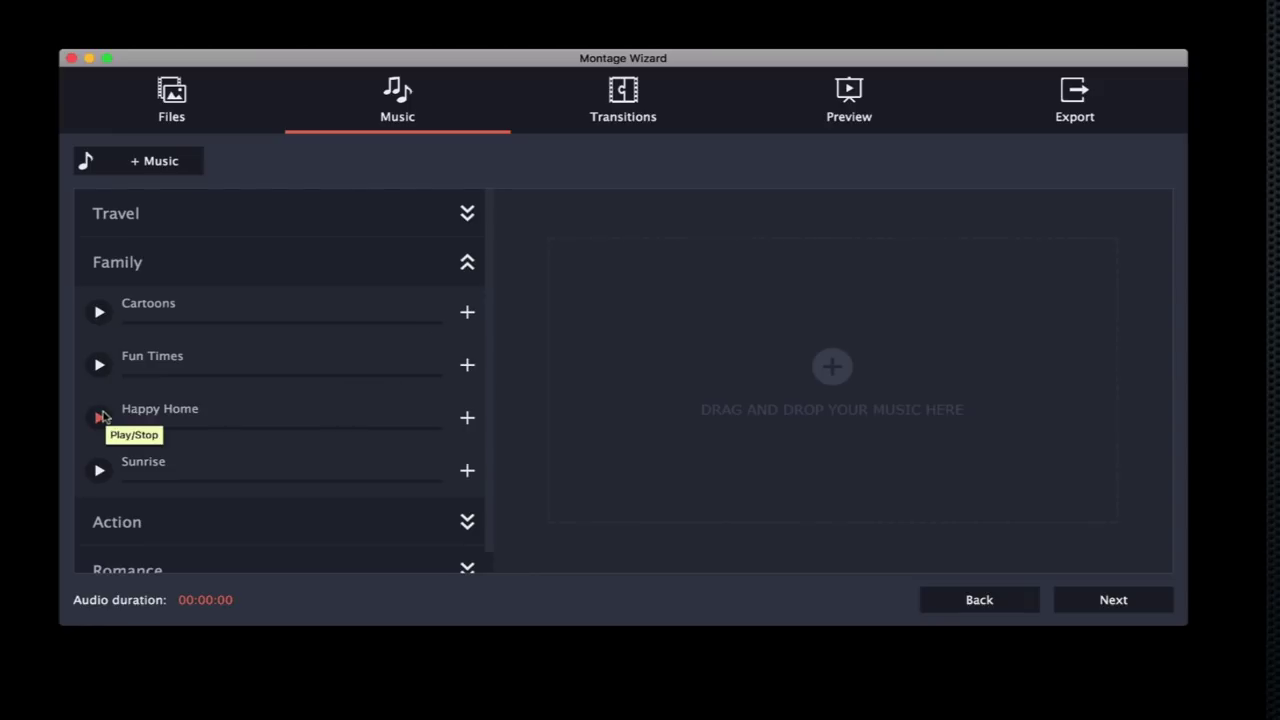
click(466, 420)
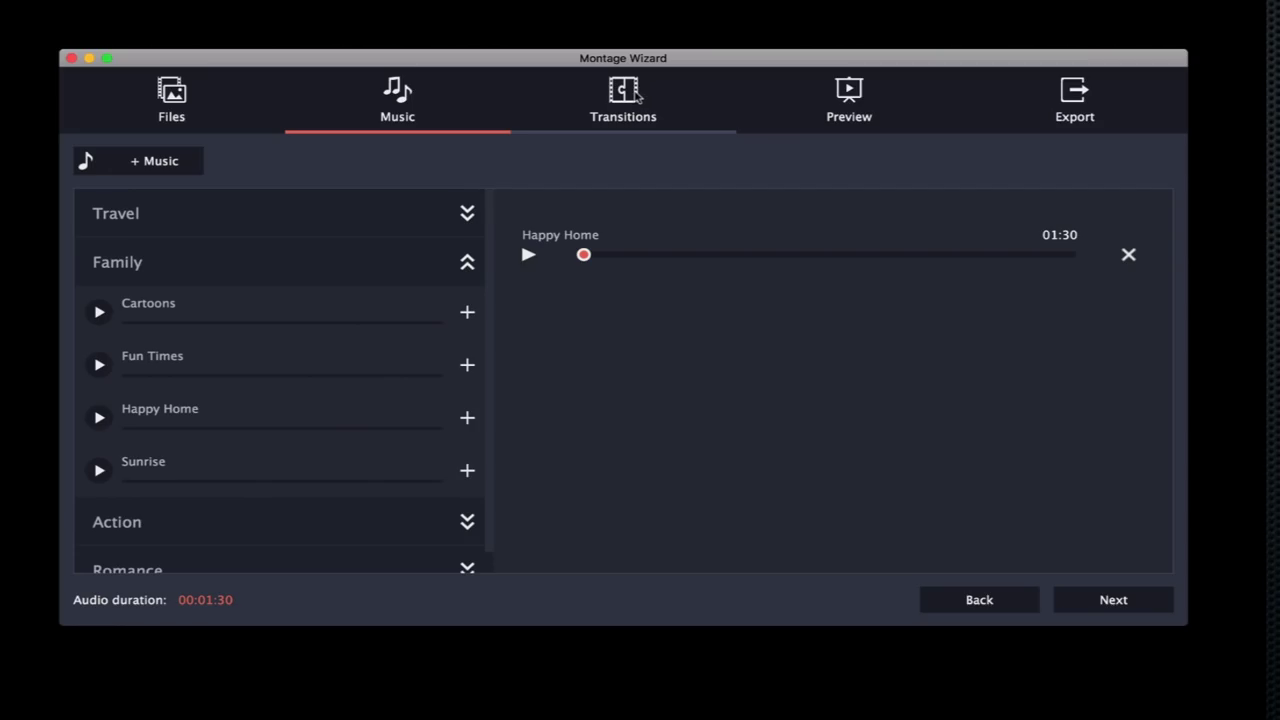
Fit the montage's duration to the music length and shift its volume balance fully to the background music
click(636, 96)
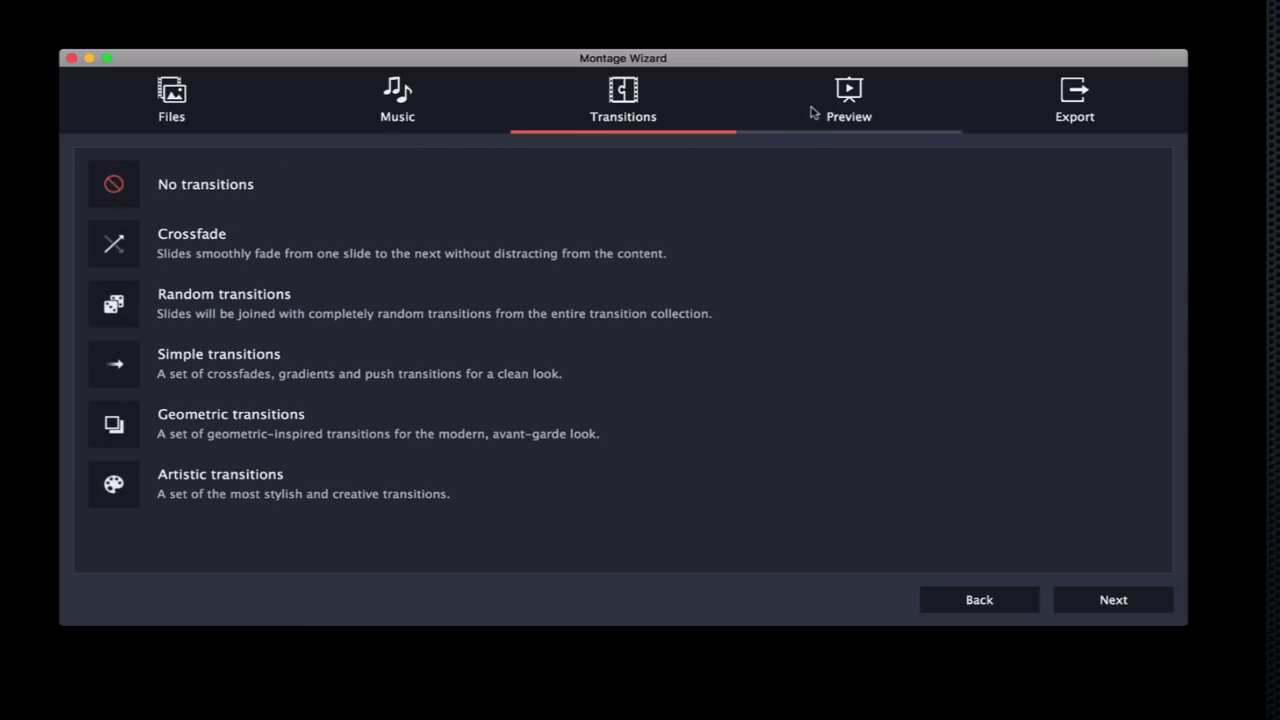
click(812, 112)
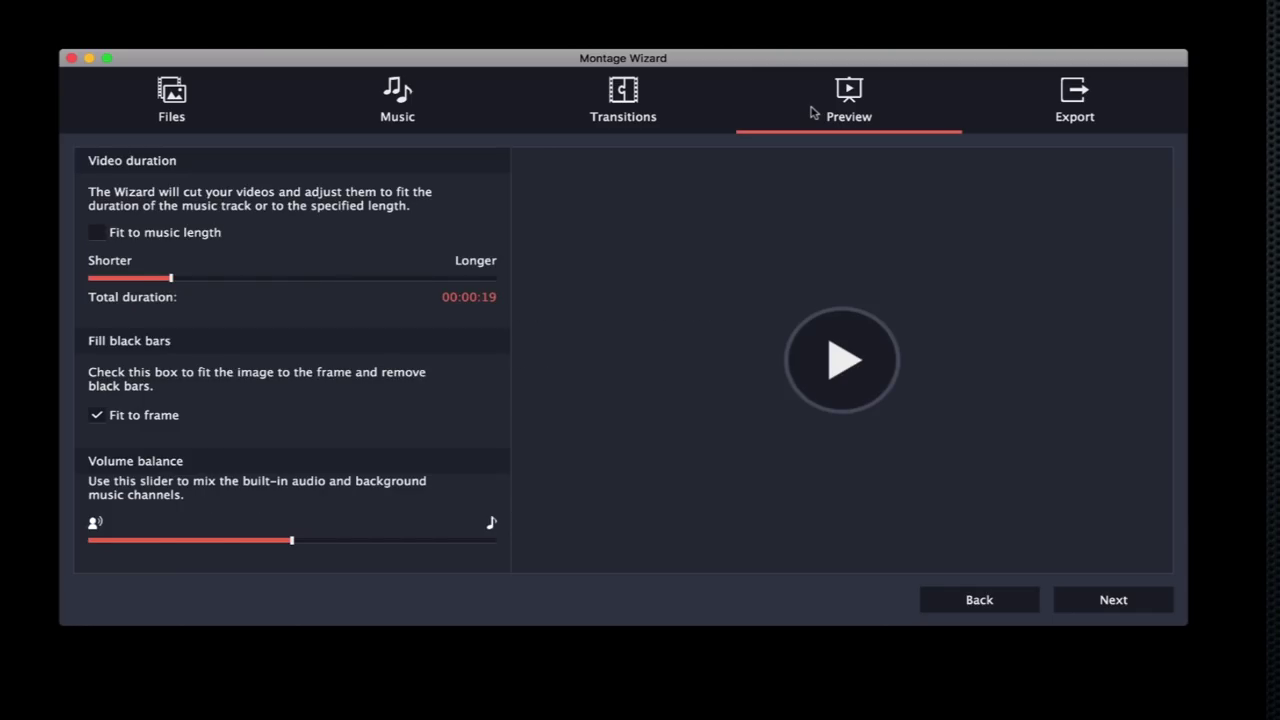
click(97, 234)
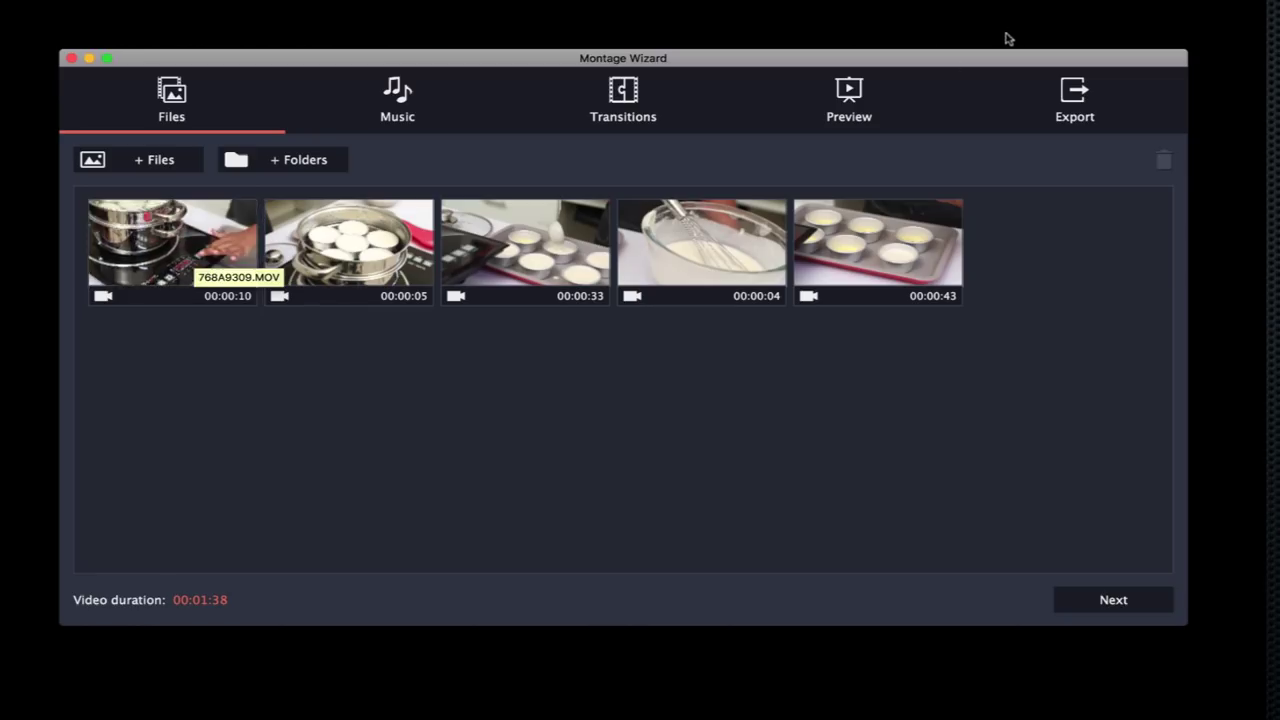
click(853, 99)
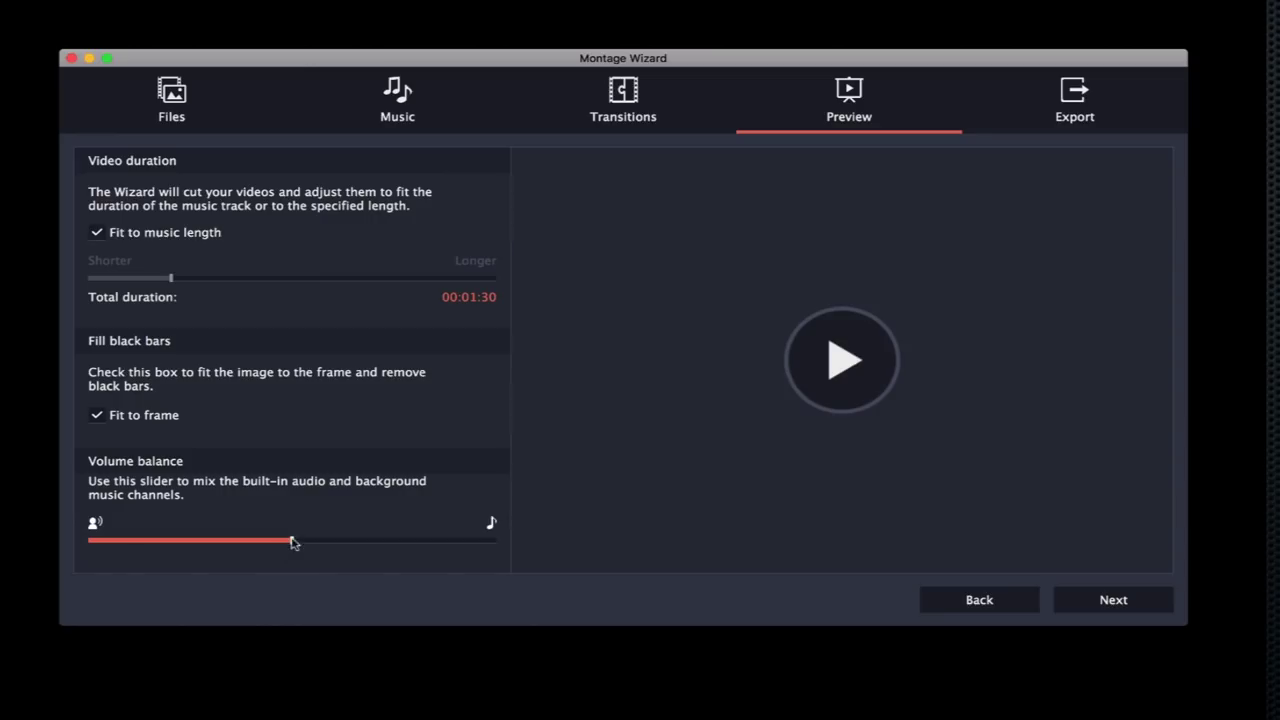
drag(292, 540, 497, 540)
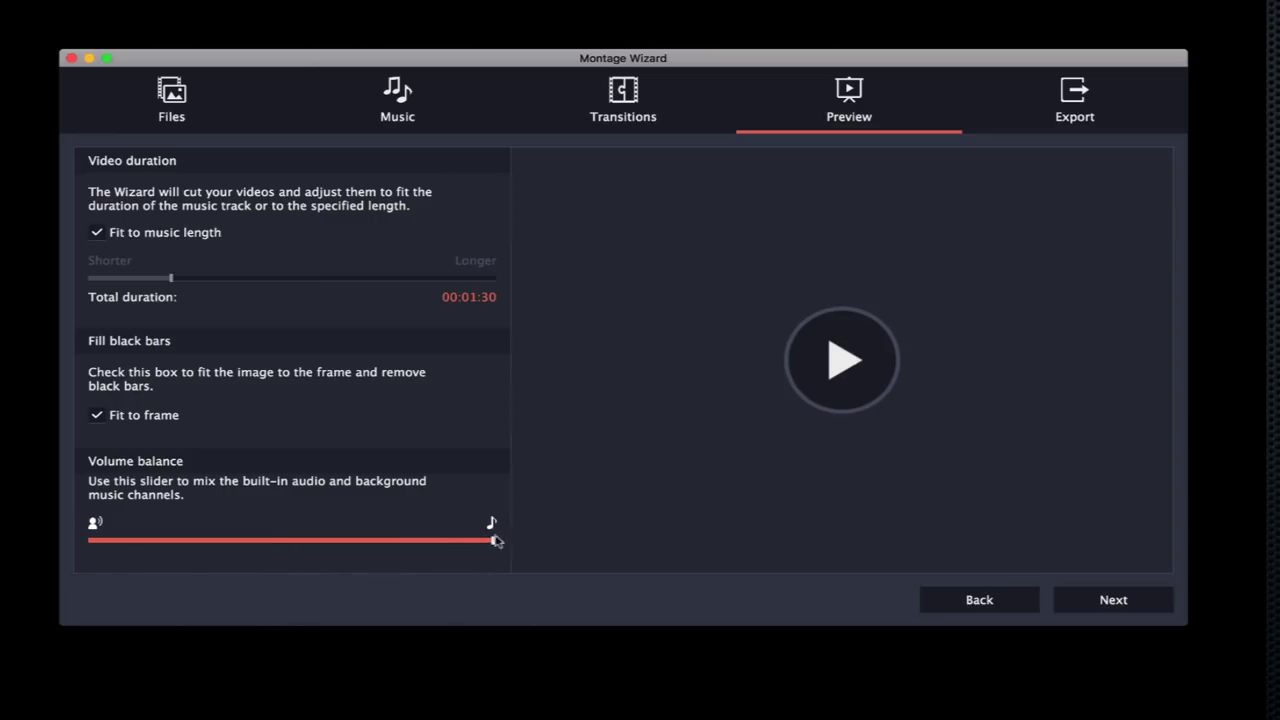
Play the montage preview, skip ahead to about 11 seconds, and pause it
click(845, 385)
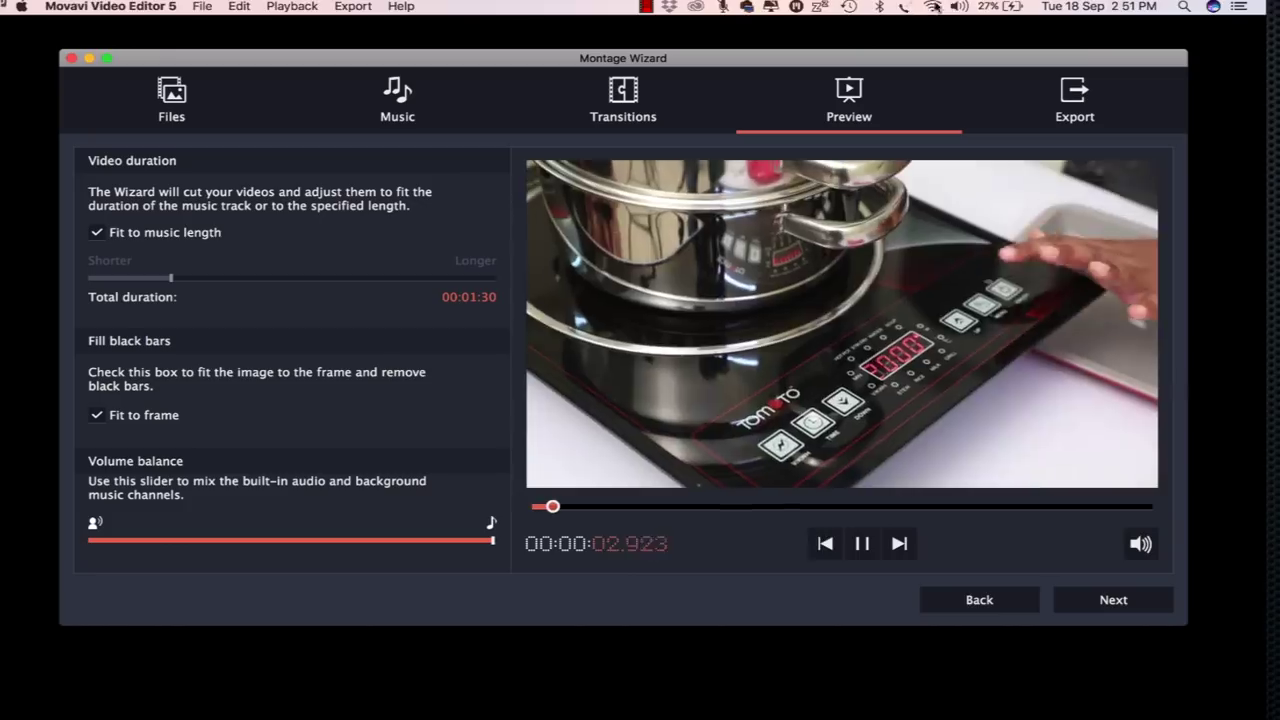
click(606, 507)
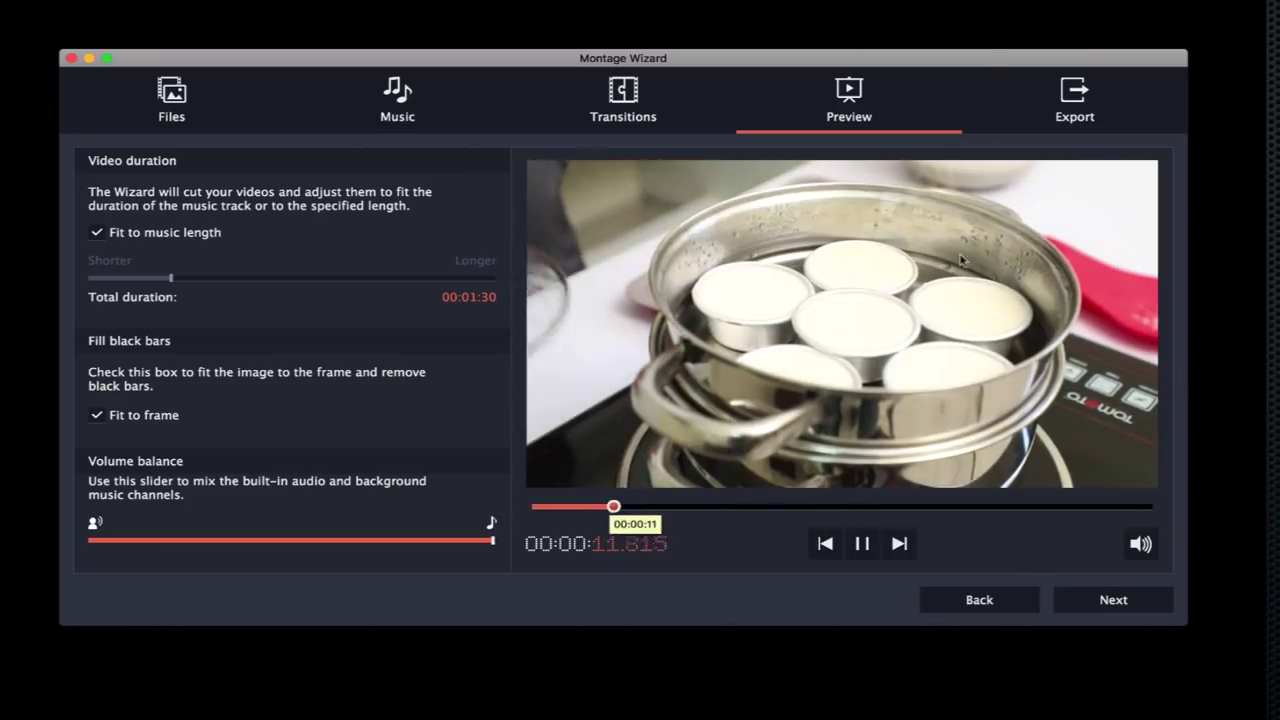
click(861, 543)
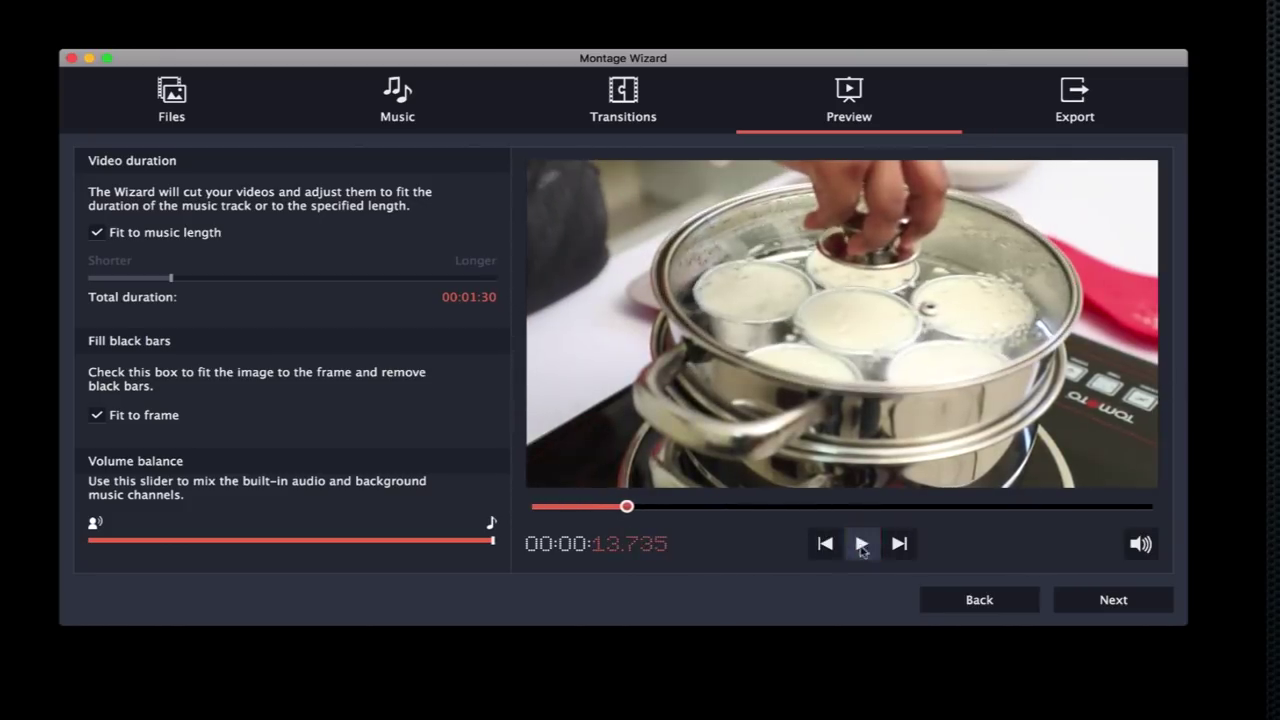
Examine the montage's web sharing and video file export options, close them without exporting, and scrub through the timeline
click(1070, 108)
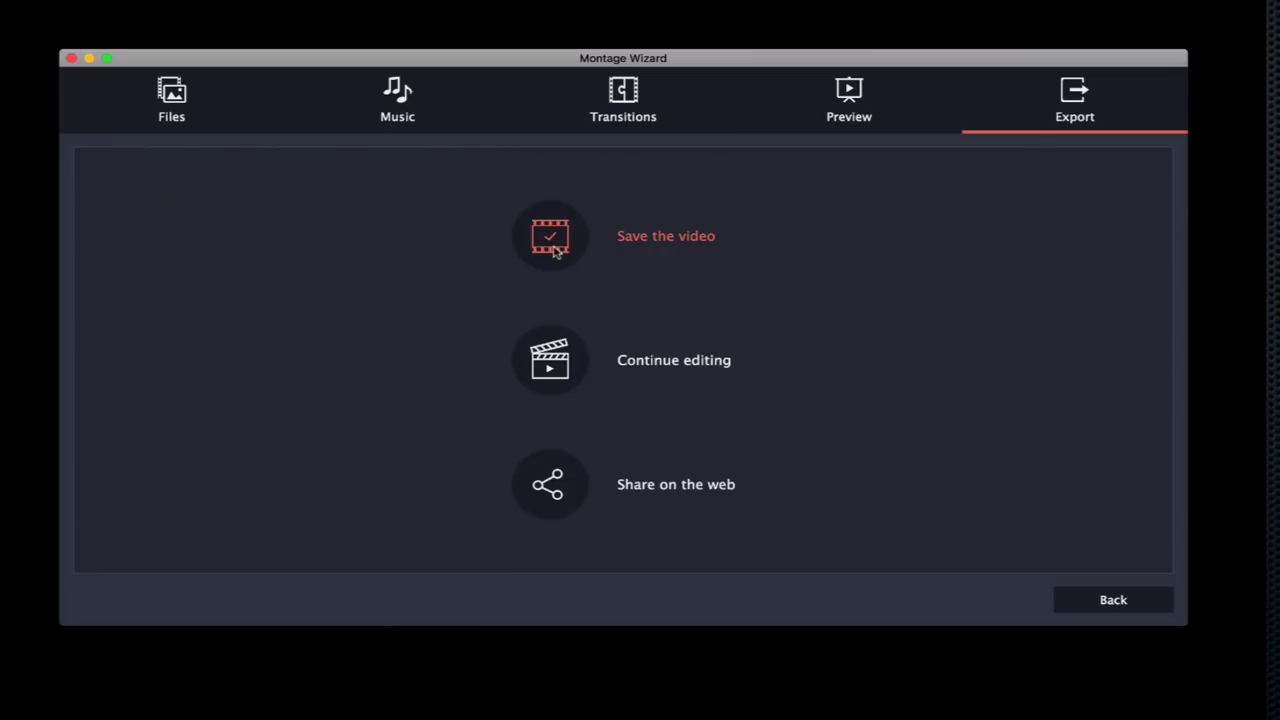
click(563, 491)
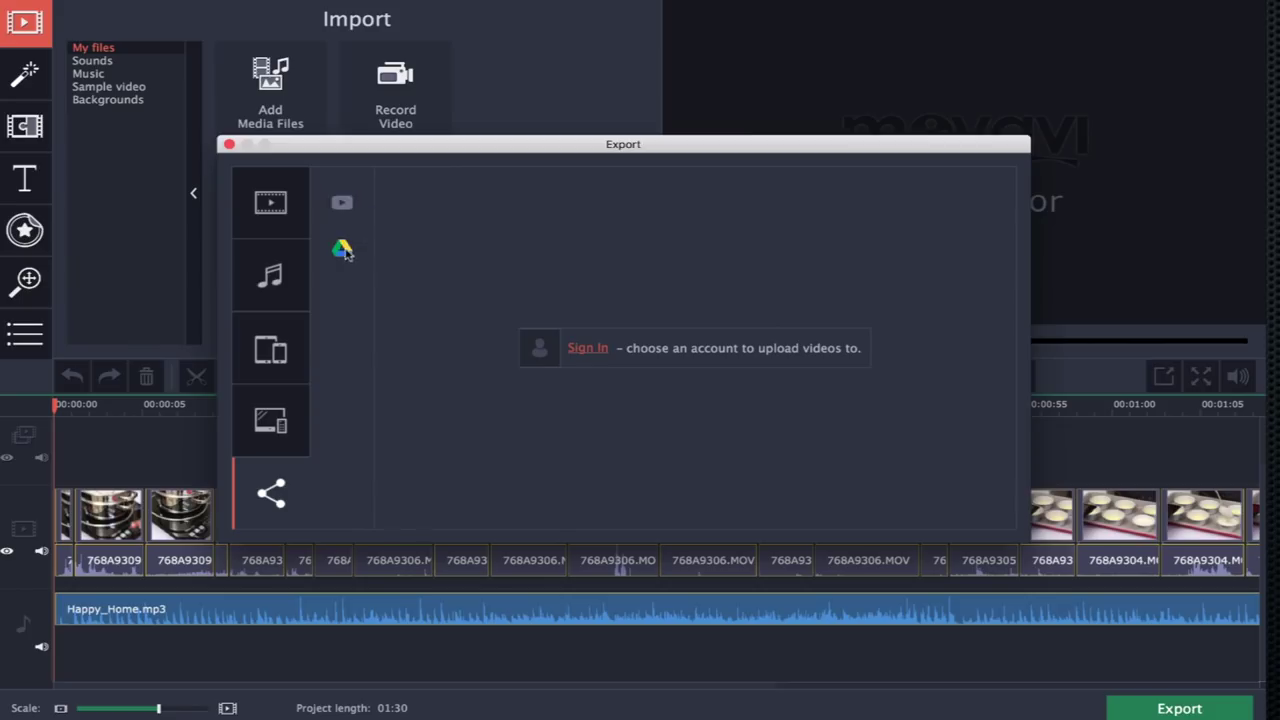
click(246, 194)
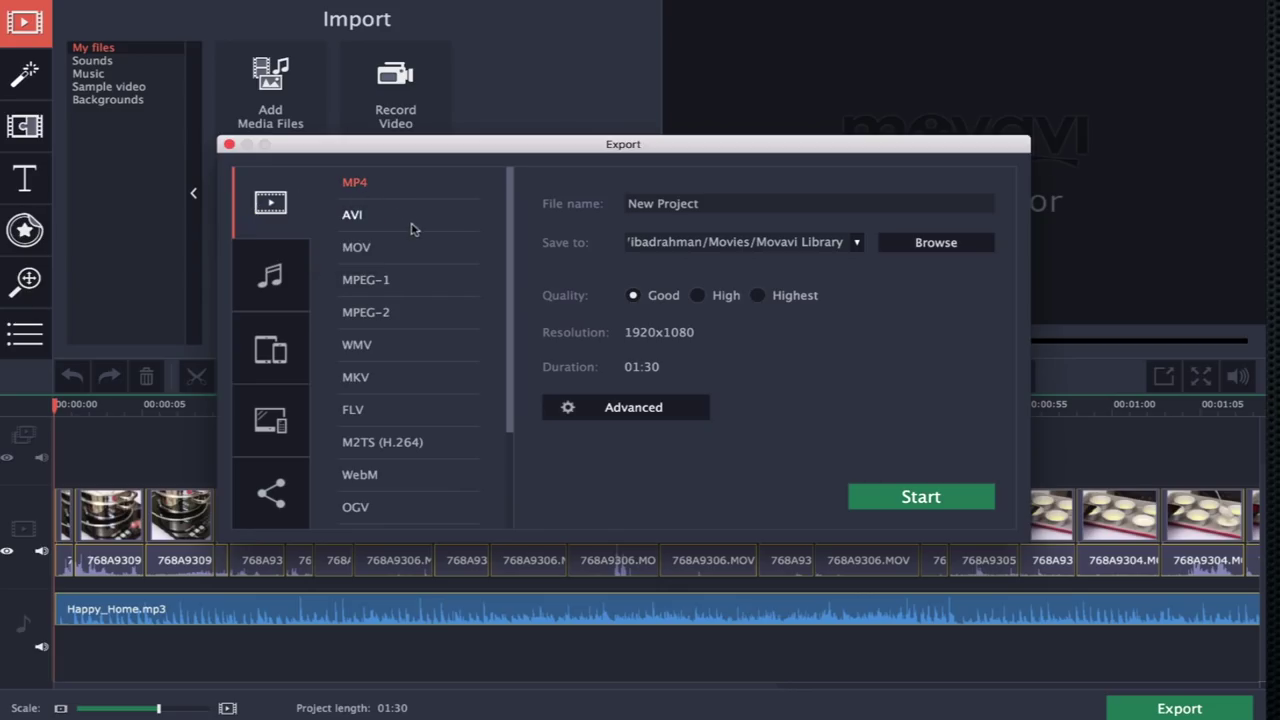
click(229, 145)
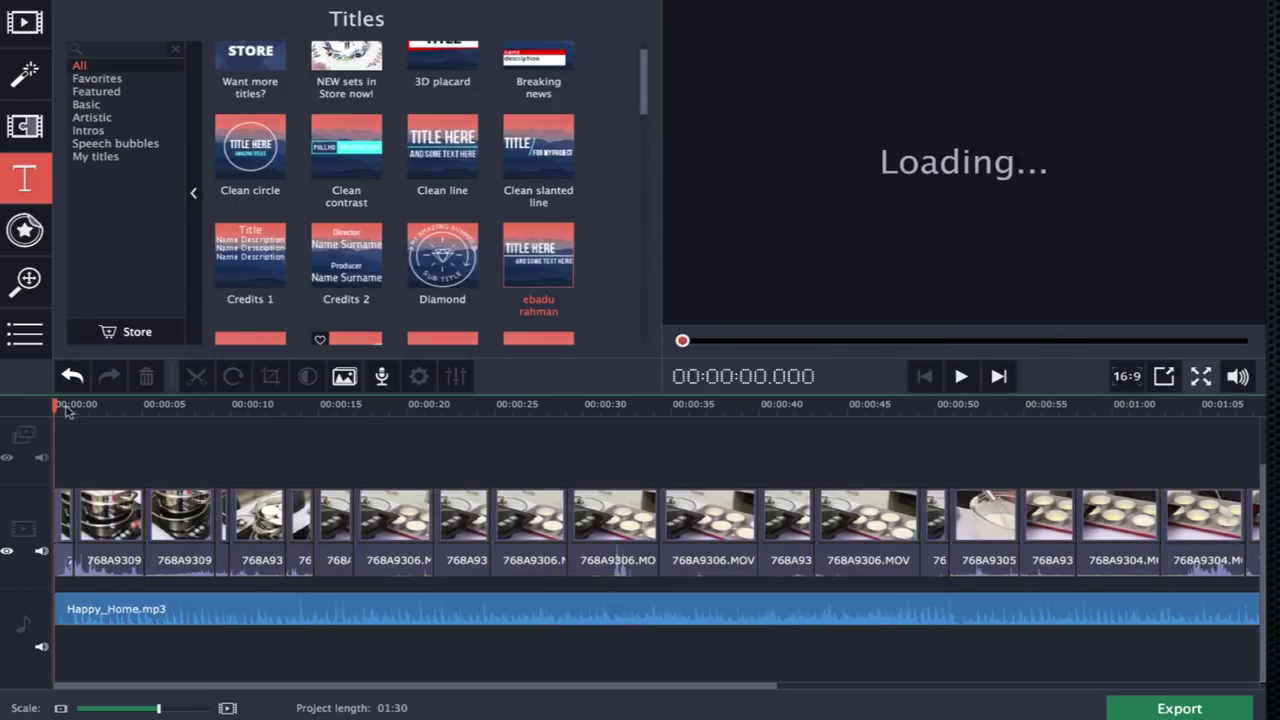
drag(66, 410, 486, 448)
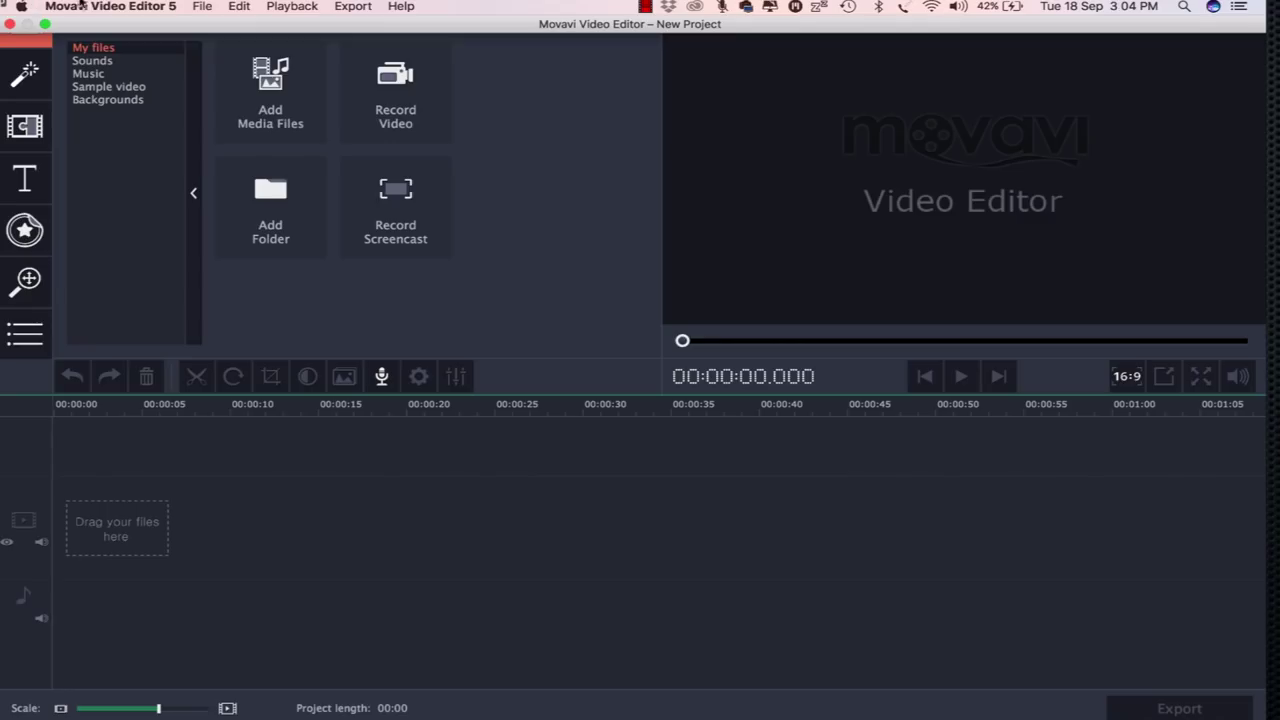
Create a new project in full-feature mode
click(201, 6)
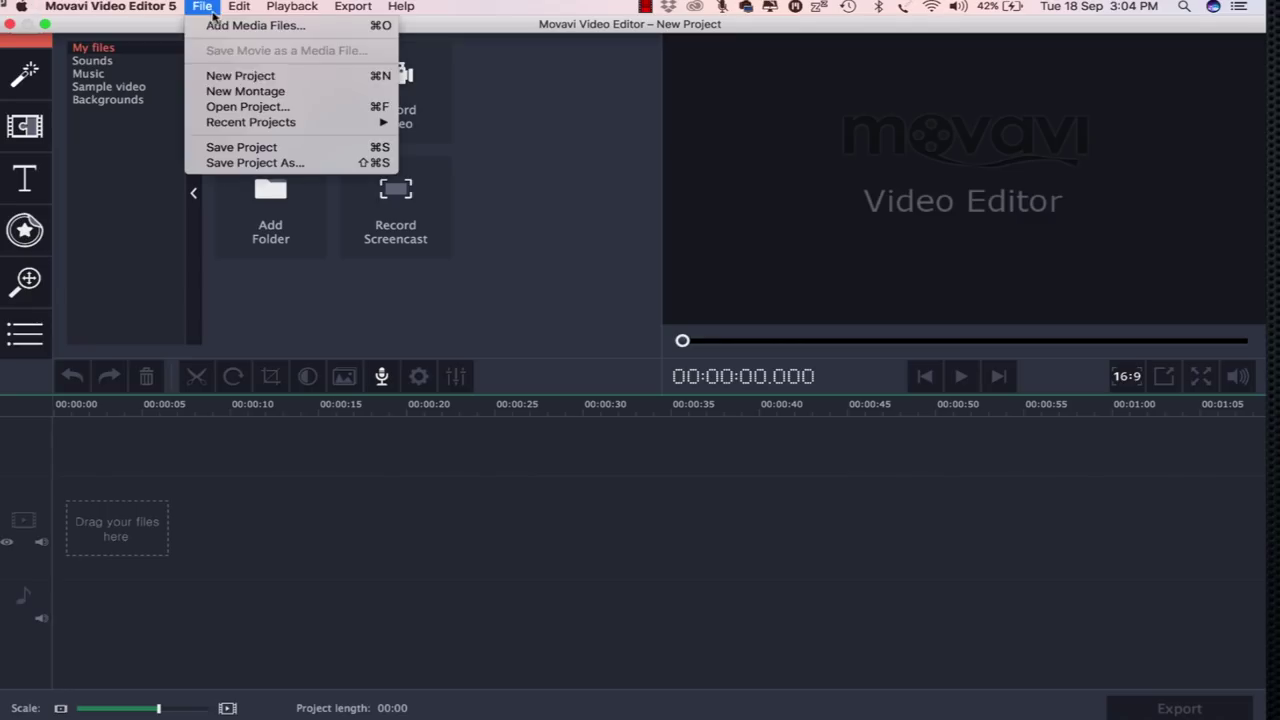
click(224, 80)
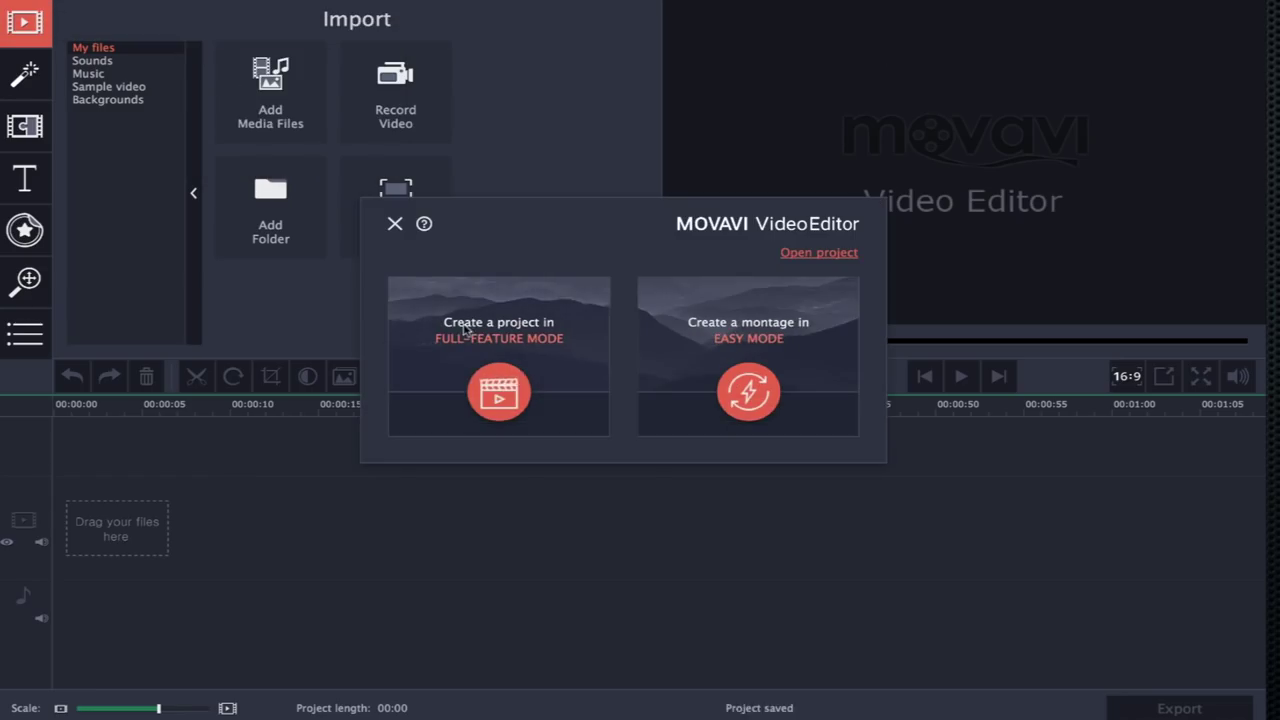
click(497, 384)
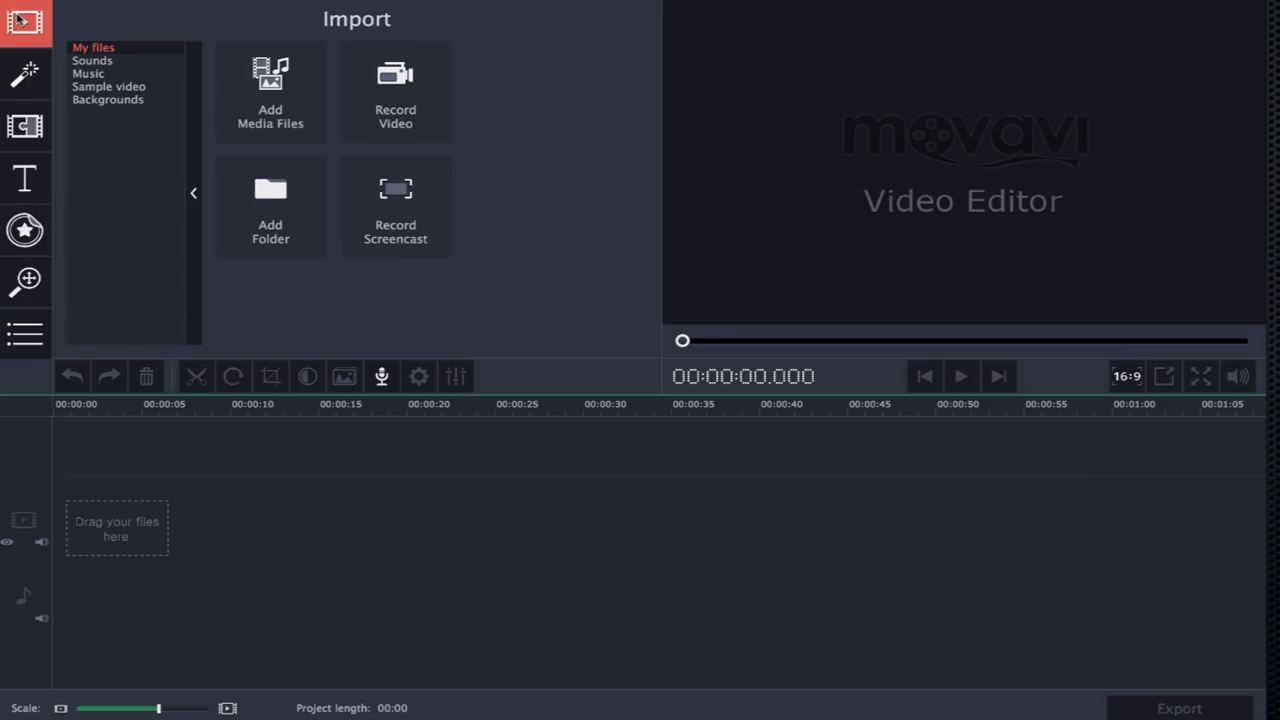
Look through the built-in Sounds, Music, Sample video and Backgrounds collections available for import
click(91, 61)
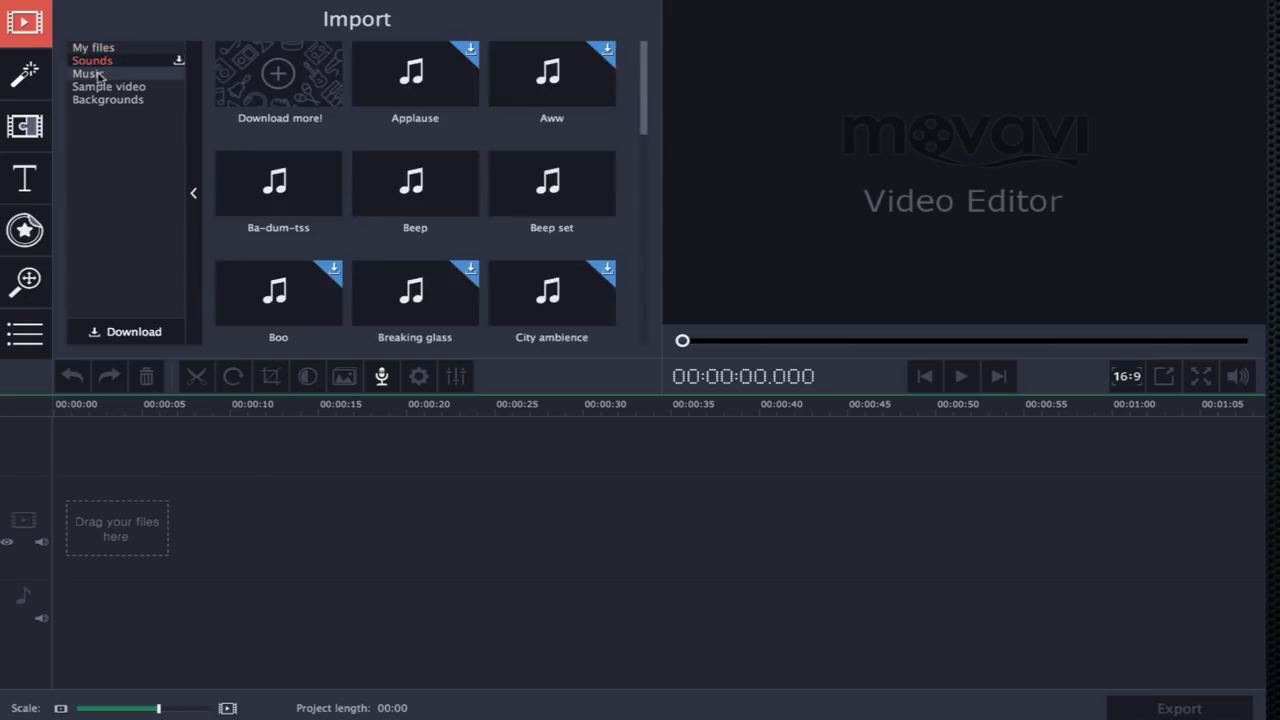
click(90, 74)
click(100, 87)
click(107, 100)
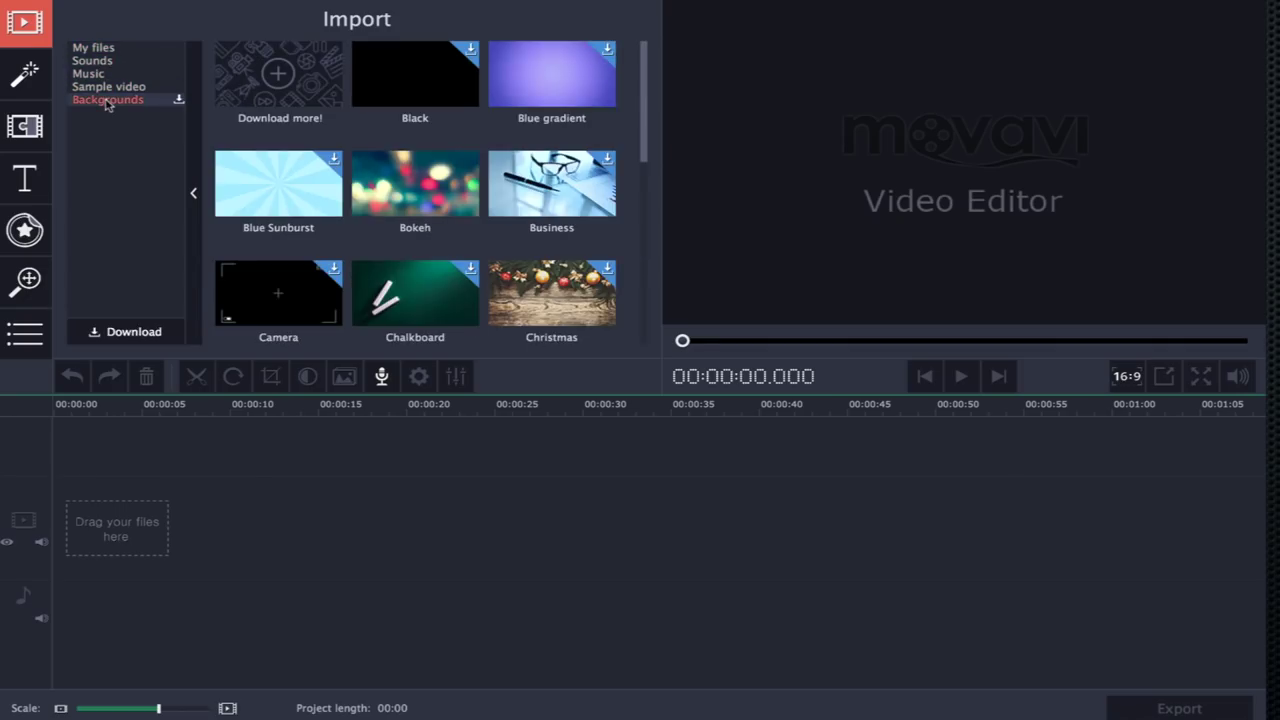
Import the video files 768A9304.MOV, 768A9305.MOV, 768A9306.MOV, 768A9308.MOV and 768A9309.MOV into the project
click(112, 49)
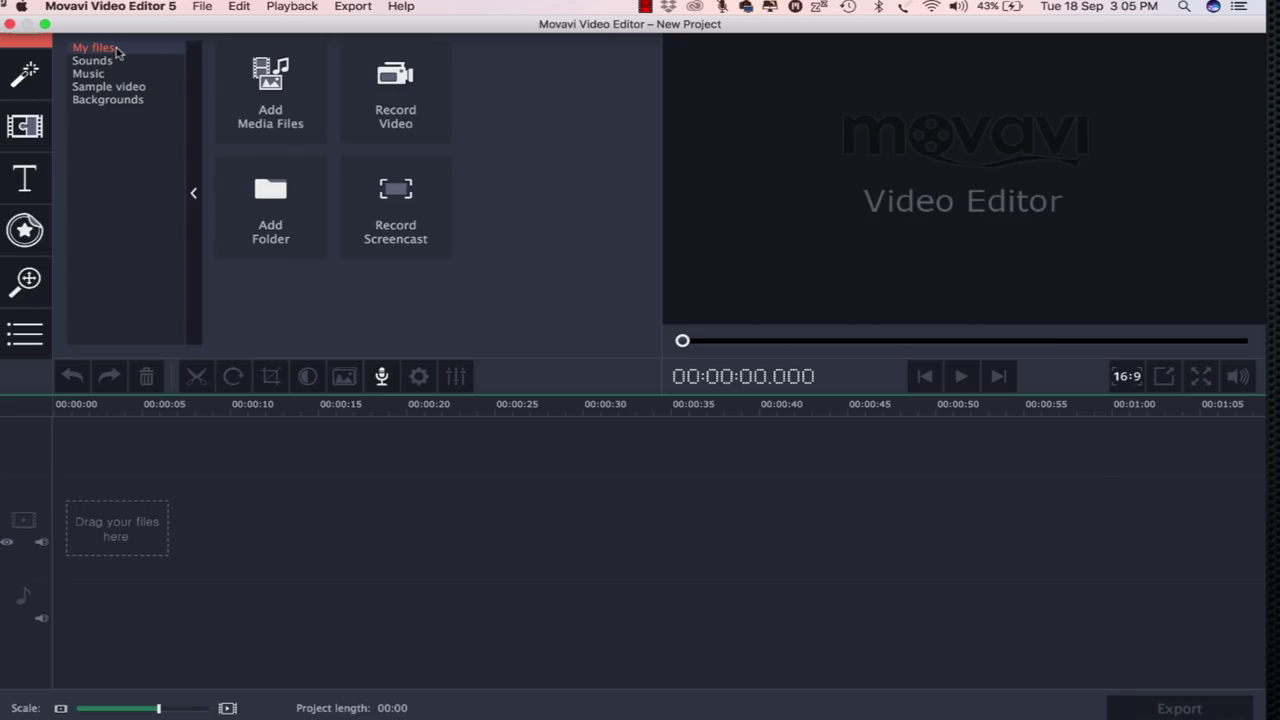
click(270, 92)
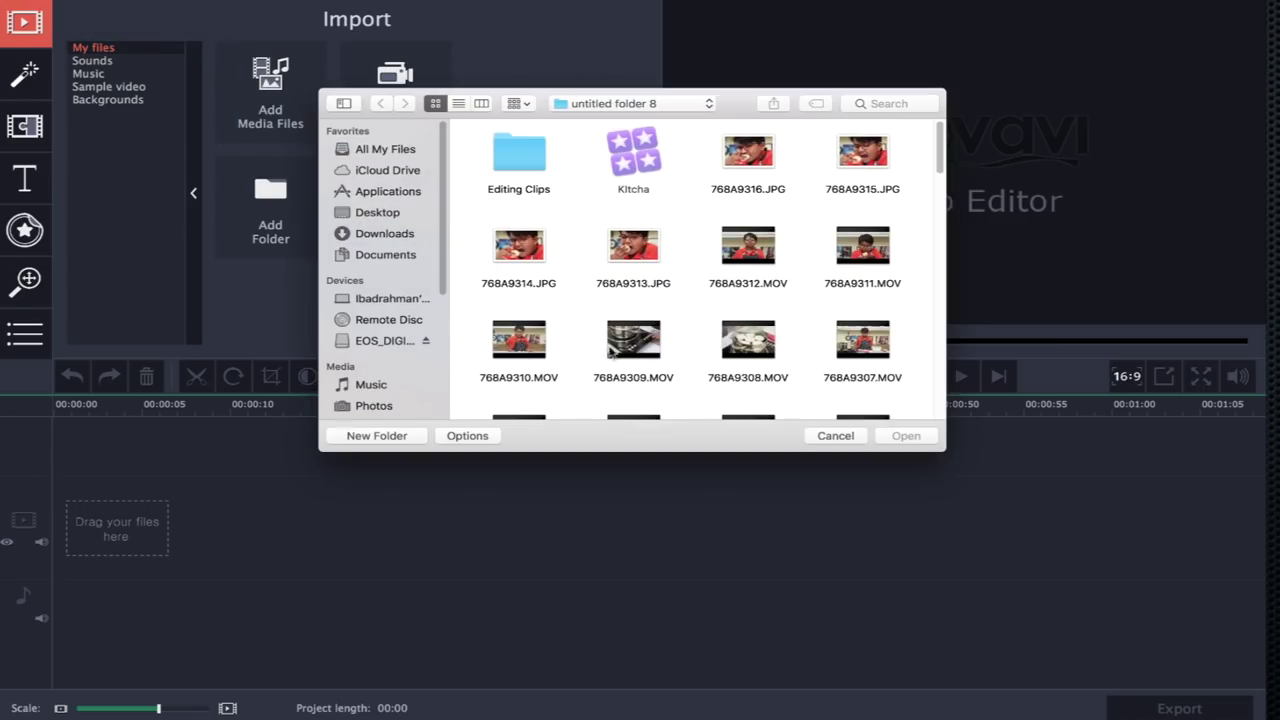
click(609, 349)
shift+click(739, 346)
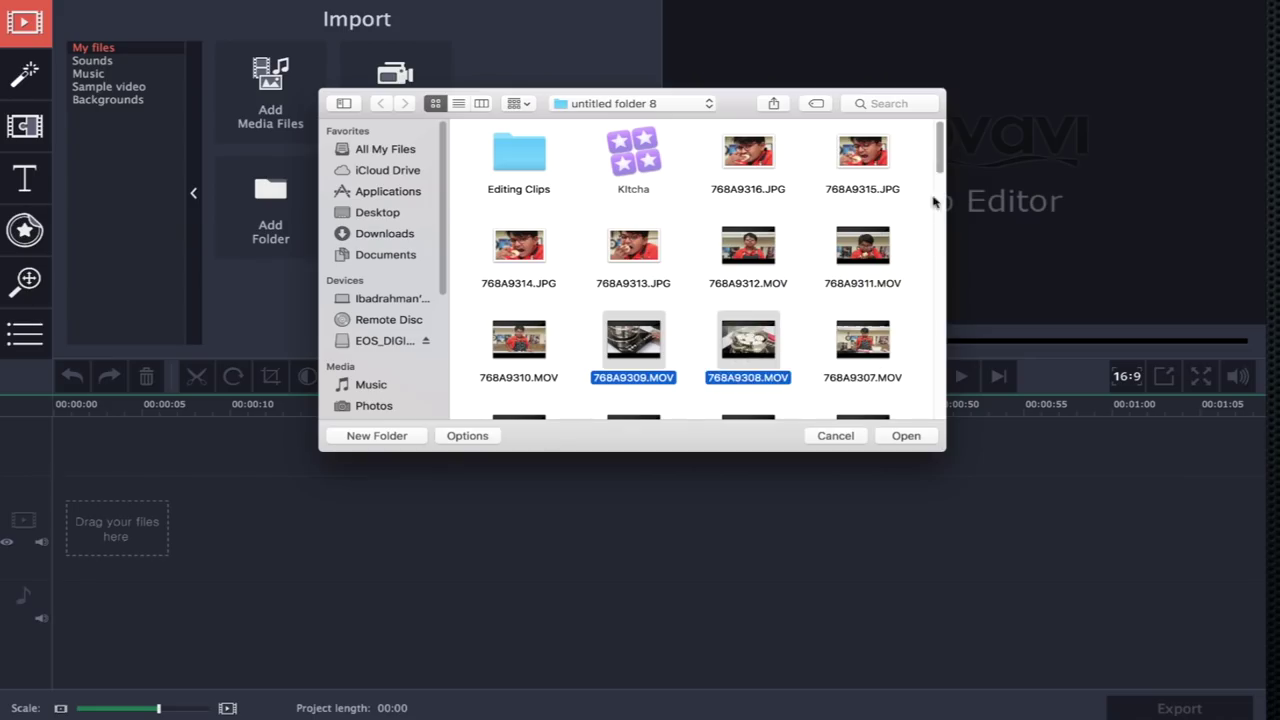
scroll(790, 335, down, 2)
shift+click(748, 355)
shift+click(633, 355)
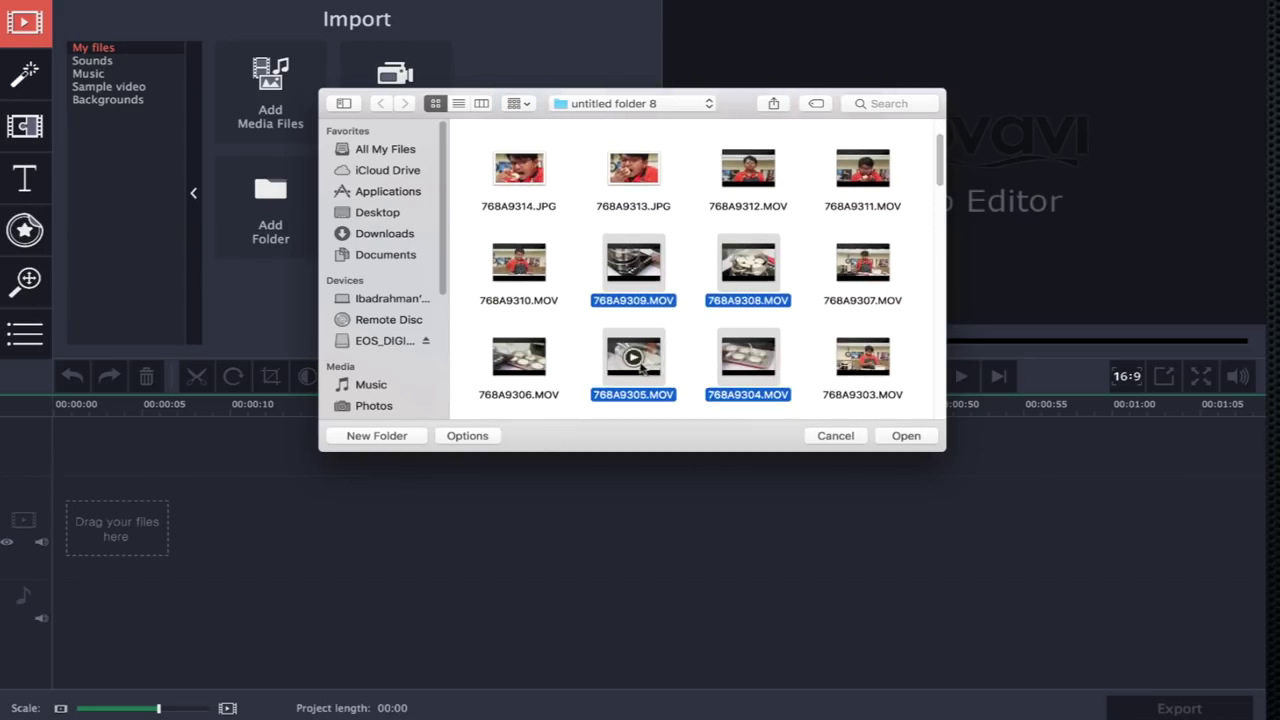
shift+click(518, 355)
click(905, 435)
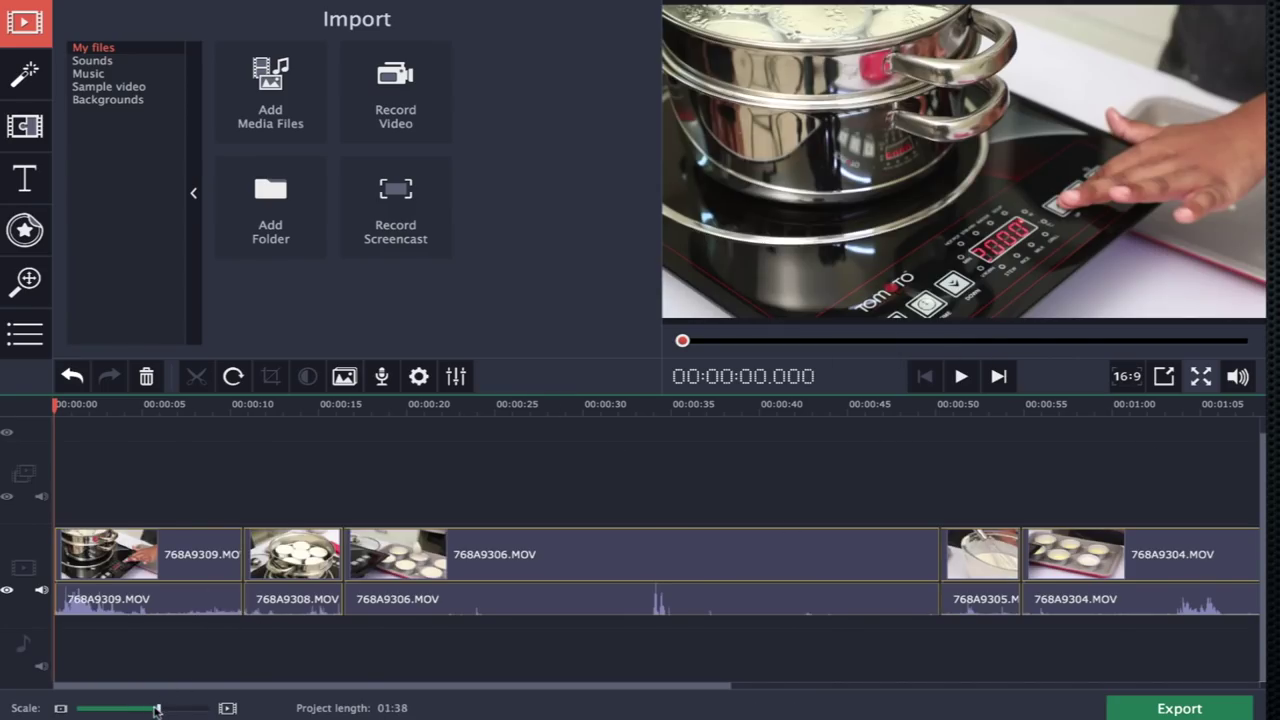
Reduce the timeline scale to 7-second ruler intervals and check the first clip's video and audio parts
drag(159, 709, 148, 709)
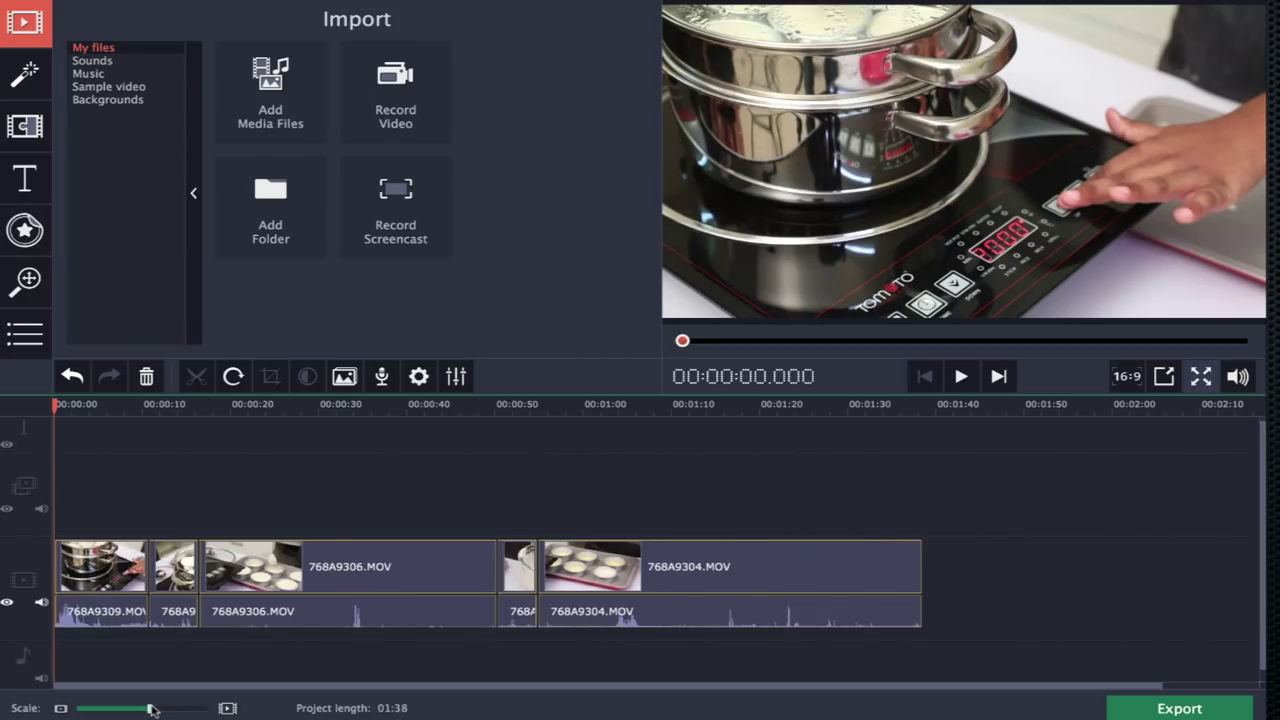
drag(151, 709, 154, 709)
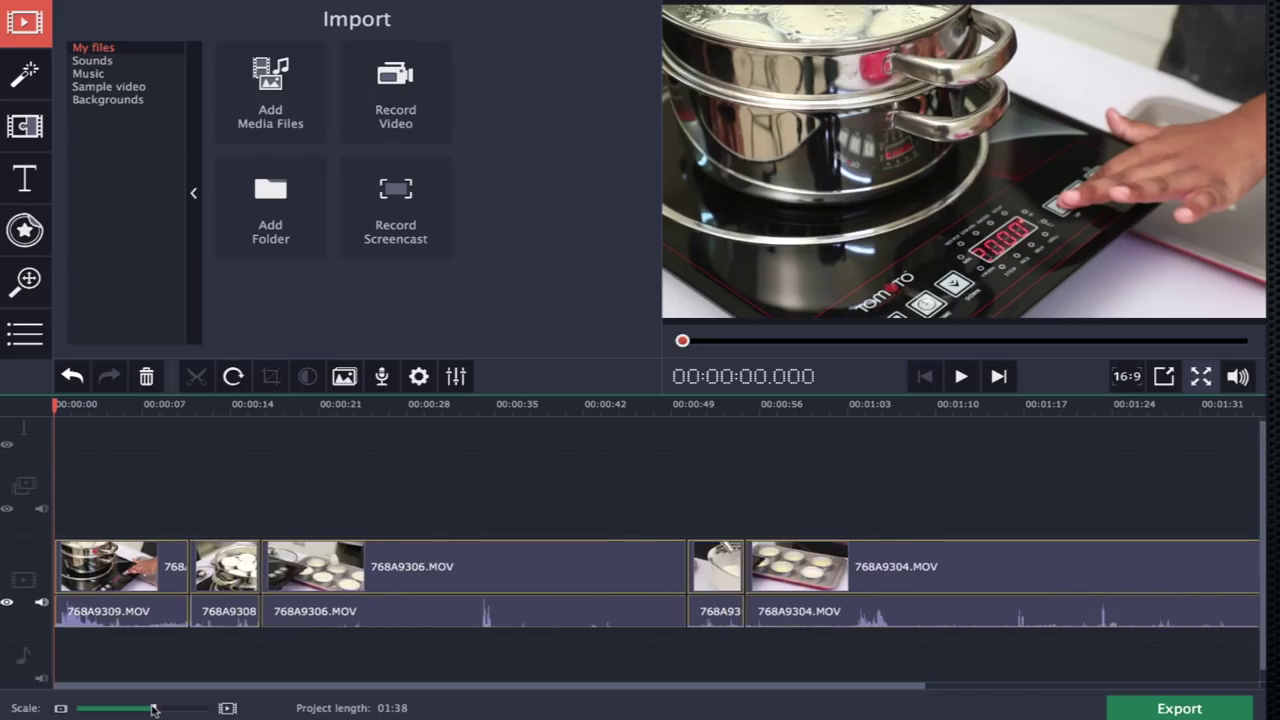
click(141, 577)
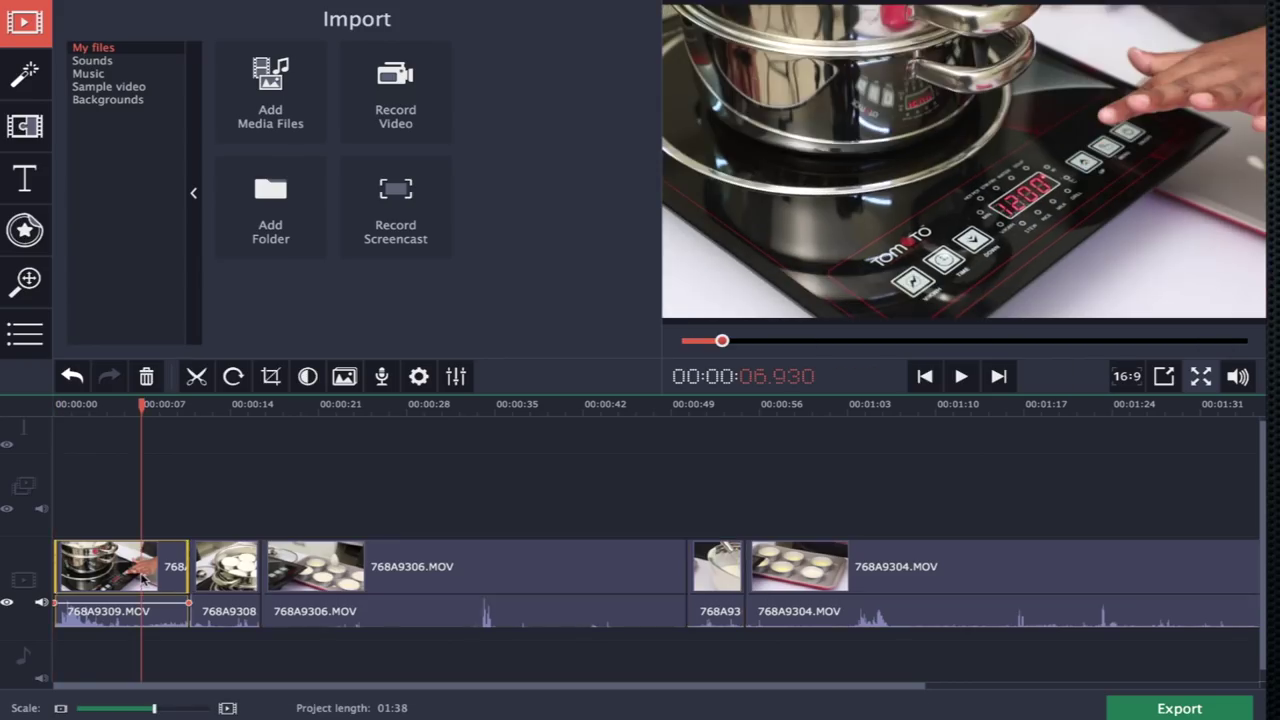
click(137, 612)
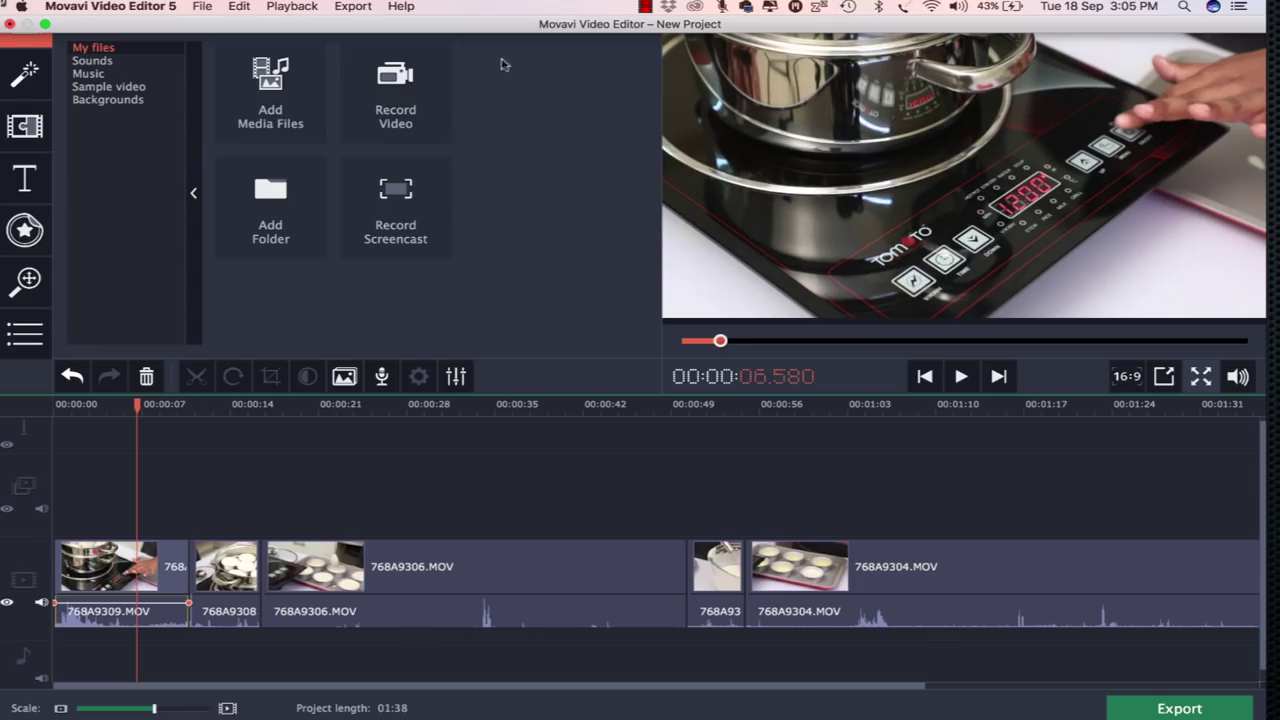
Examine the video recording window using FaceTime HD Camera as the capture device, and return to full-screen editing without recording
click(407, 97)
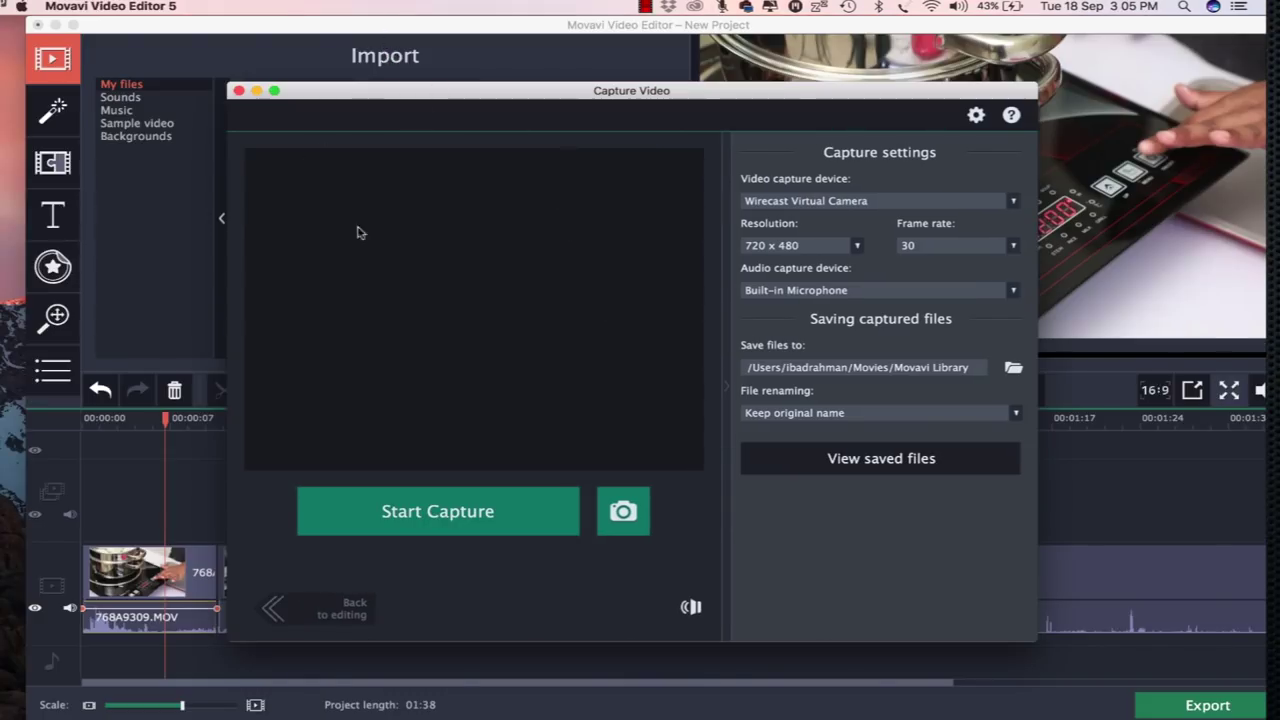
click(859, 205)
click(859, 214)
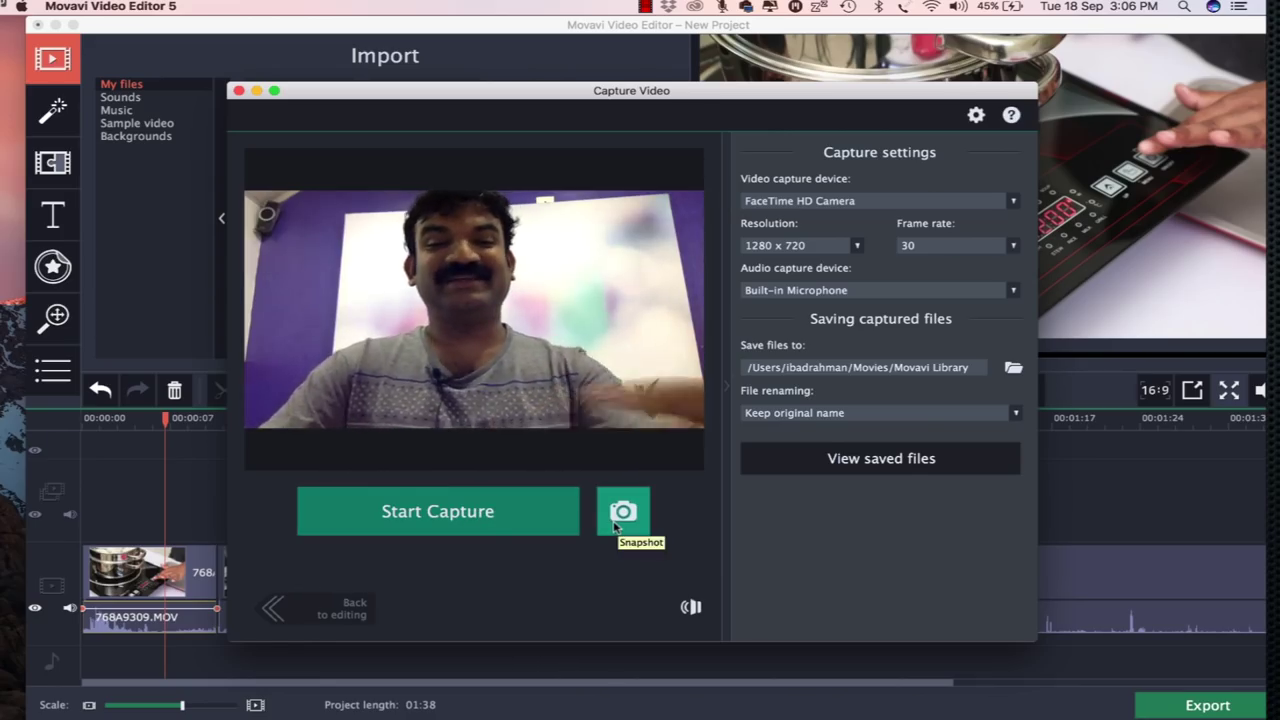
click(272, 612)
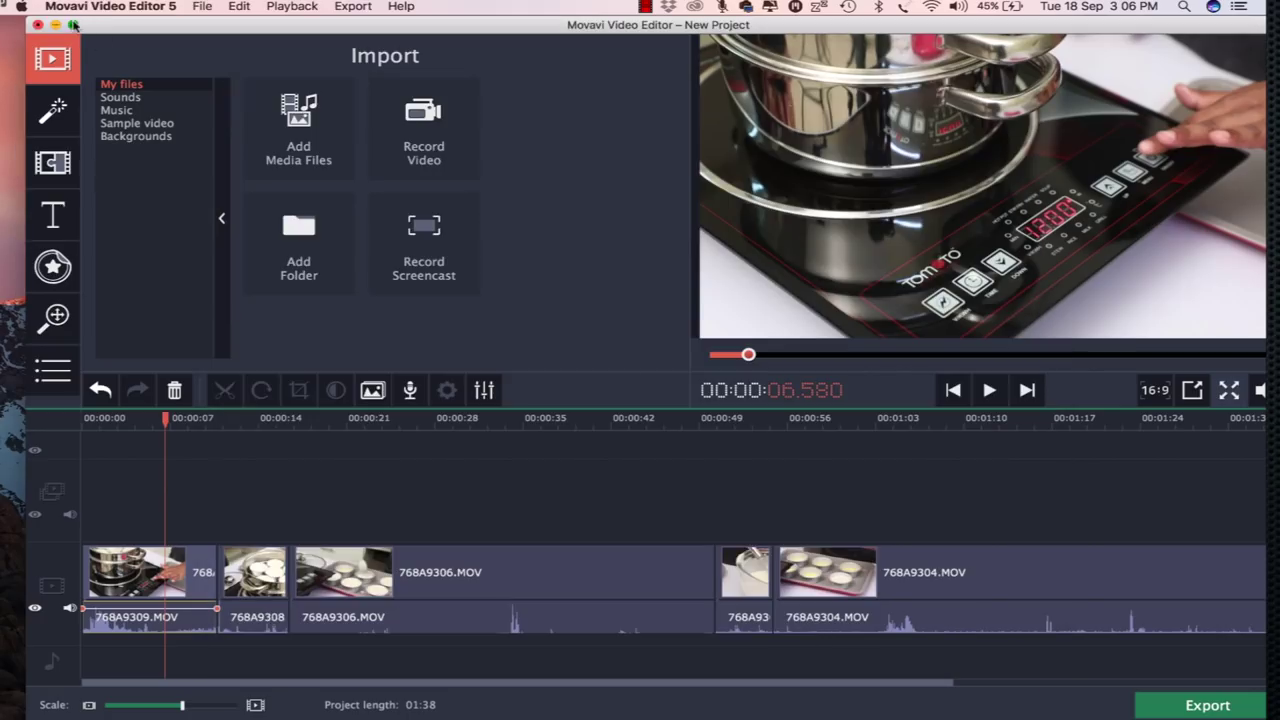
click(73, 24)
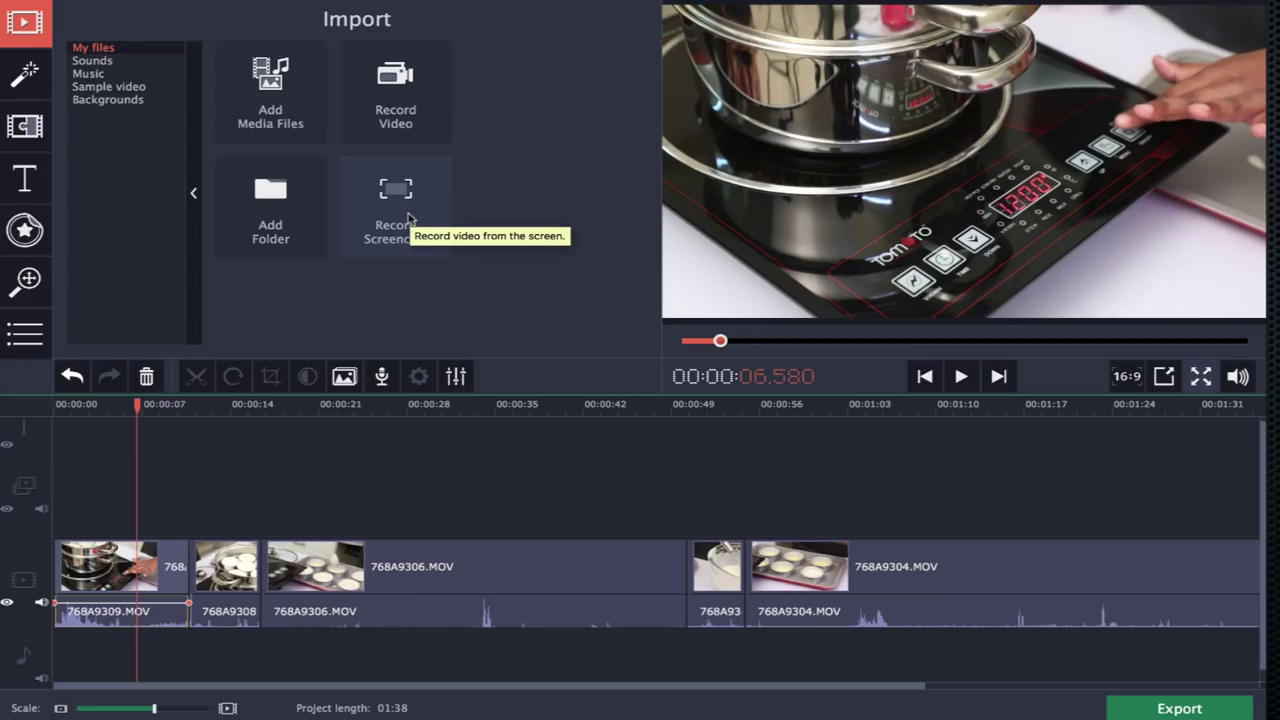
Browse the built-in Sounds collection
click(111, 64)
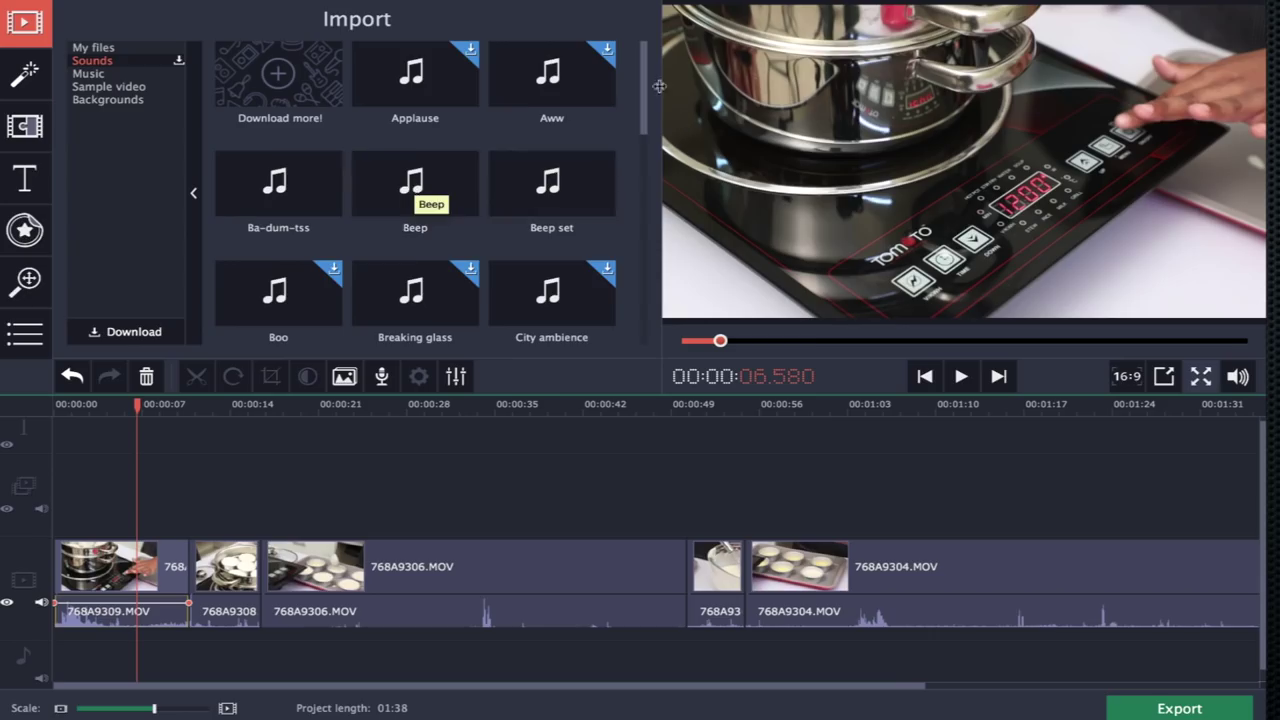
scroll(642, 108, down, 3)
drag(642, 108, 640, 120)
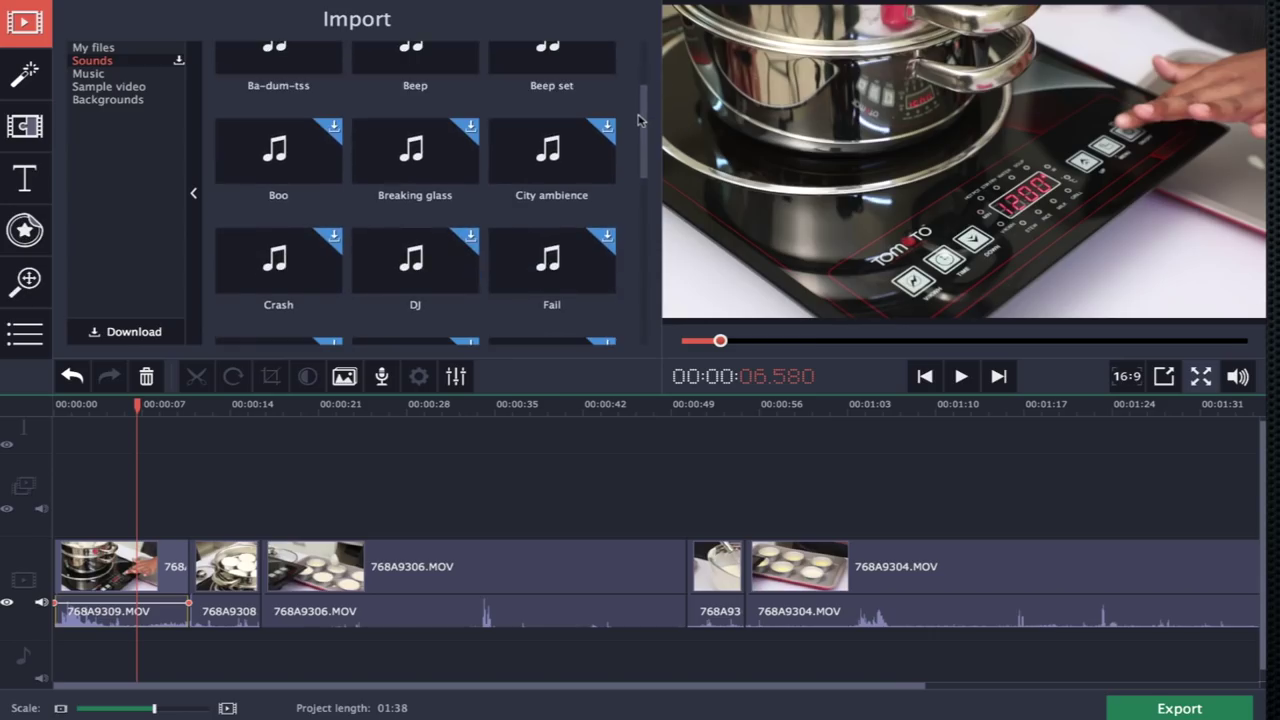
Preview the Candlelight music, add it to the audio track from the project start, and scrub to about 6.6 seconds
click(95, 74)
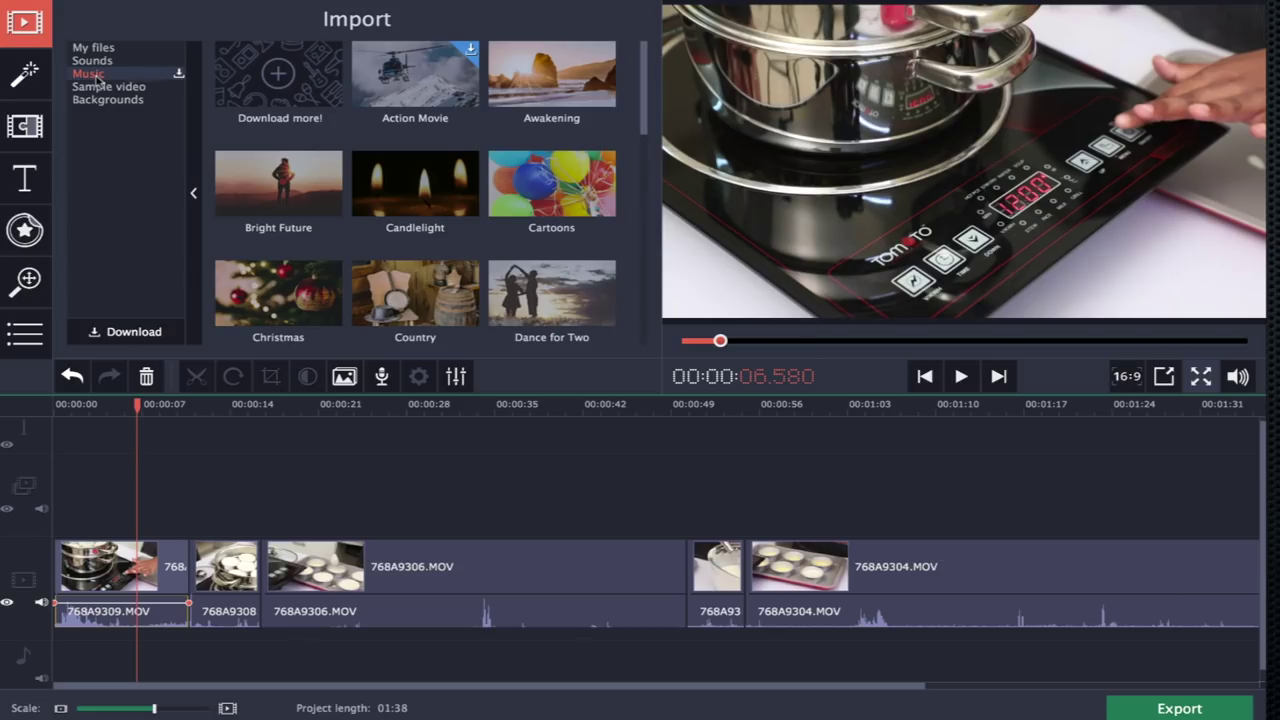
click(397, 176)
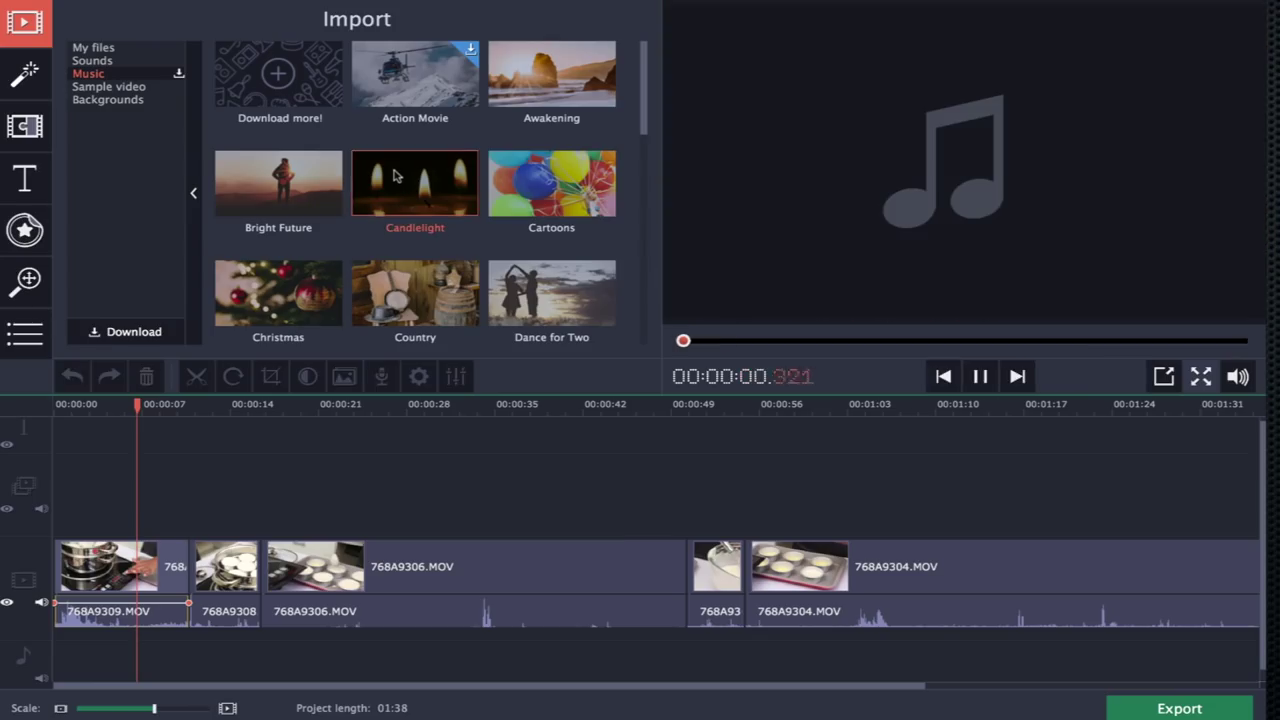
drag(400, 176, 72, 648)
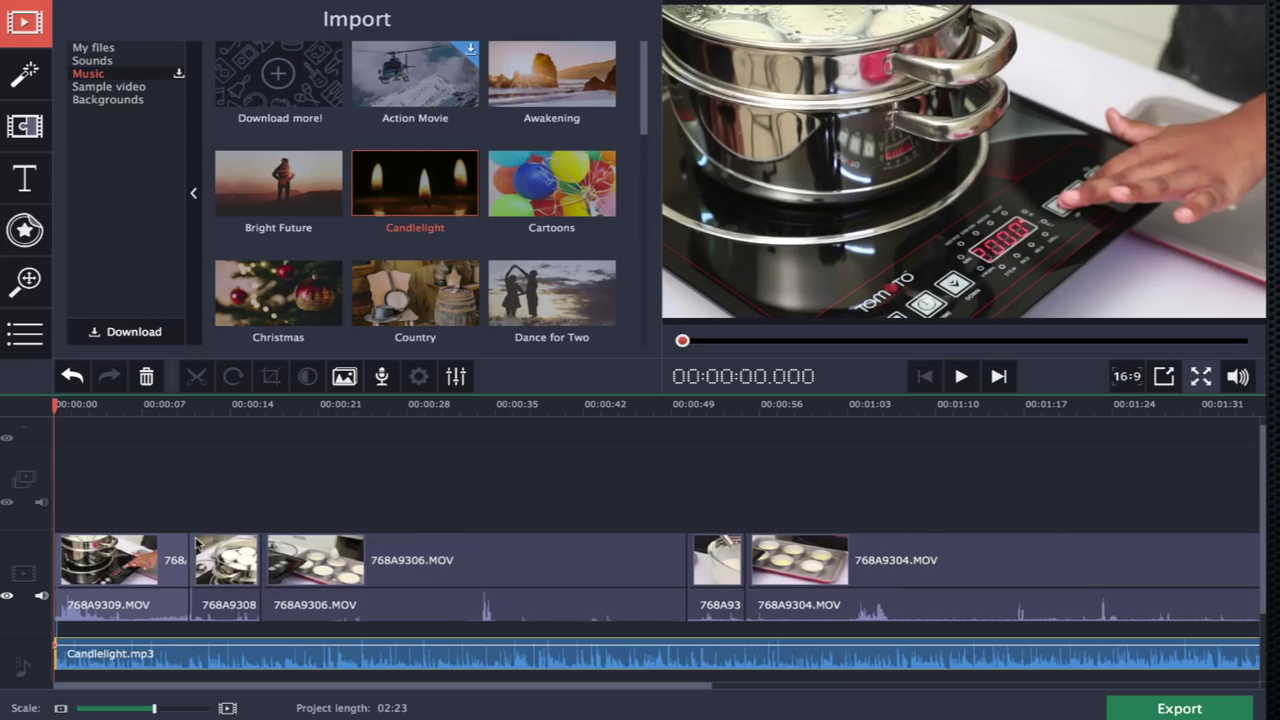
drag(66, 405, 131, 405)
click(140, 540)
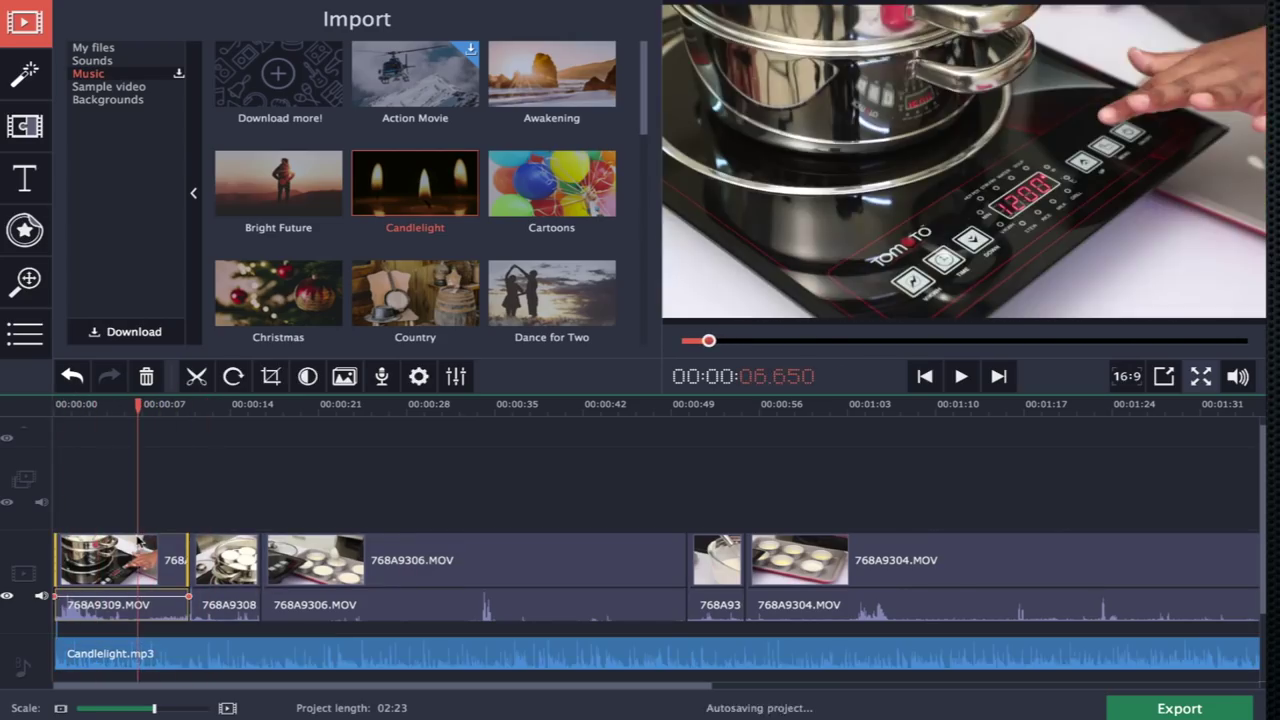
Preview the Snowflakes sample video and insert it at the start of the video track, before the first clip
click(117, 89)
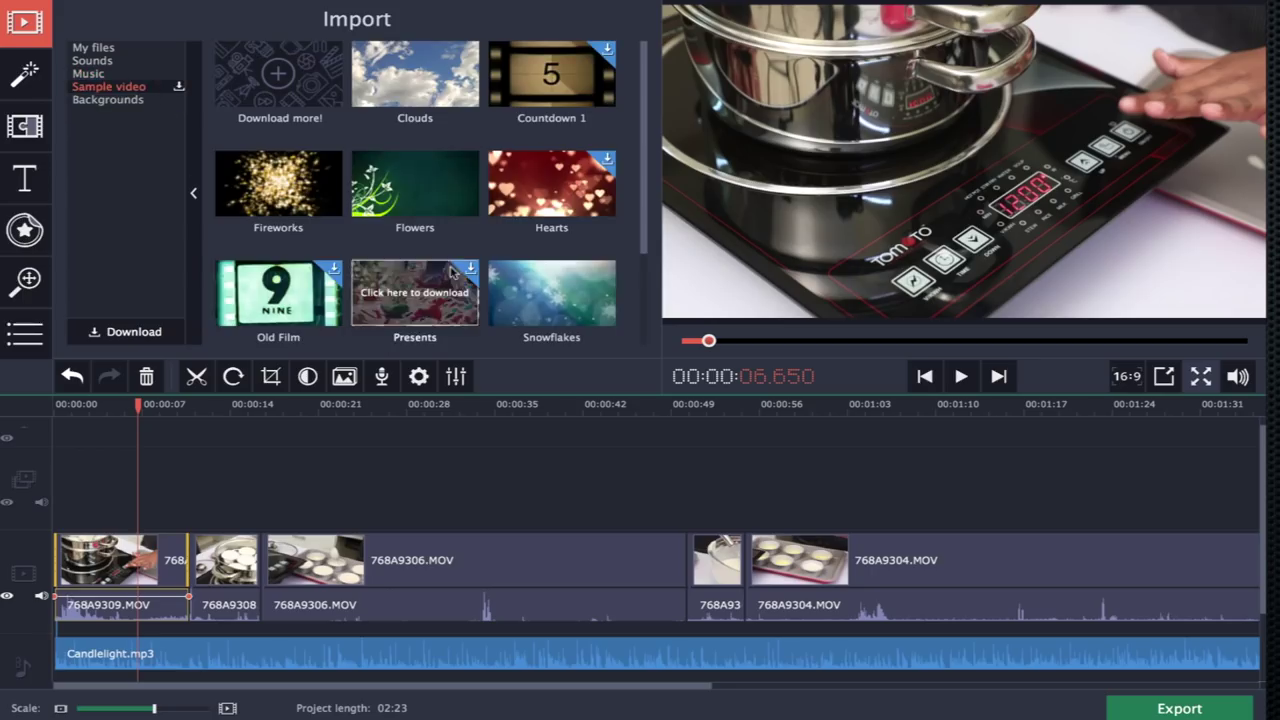
scroll(430, 290, down, 3)
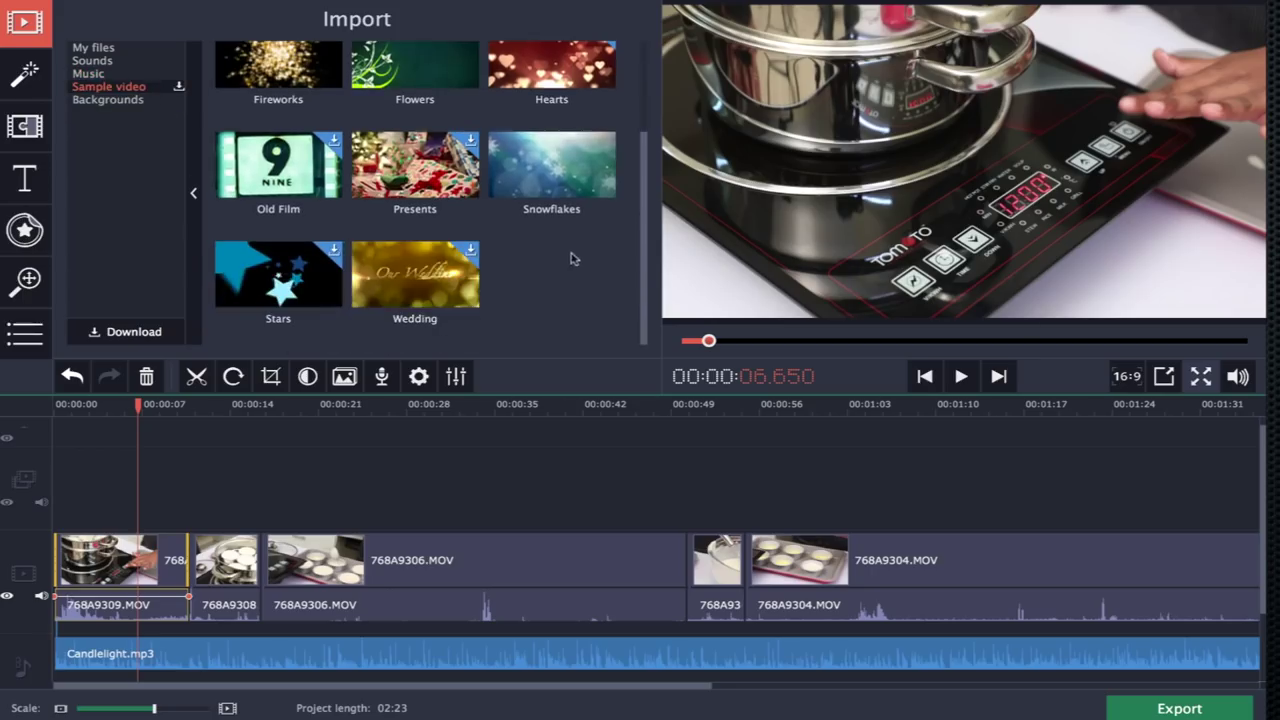
click(538, 155)
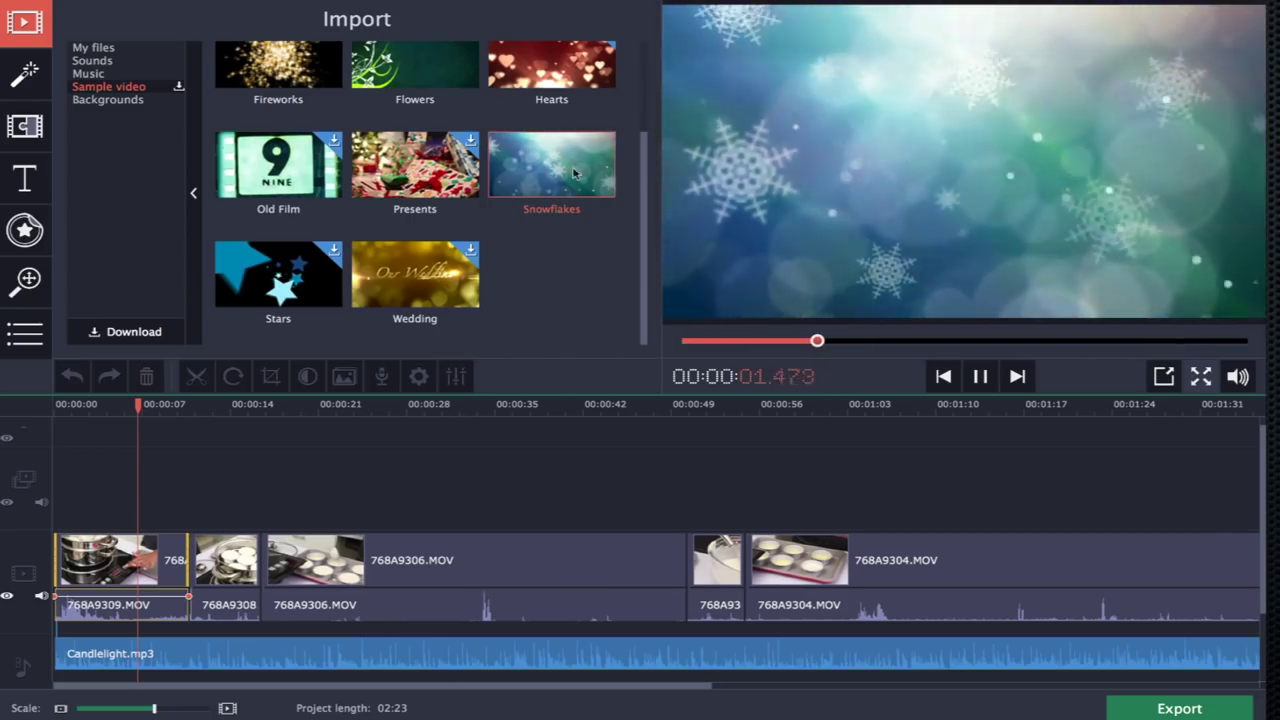
click(982, 378)
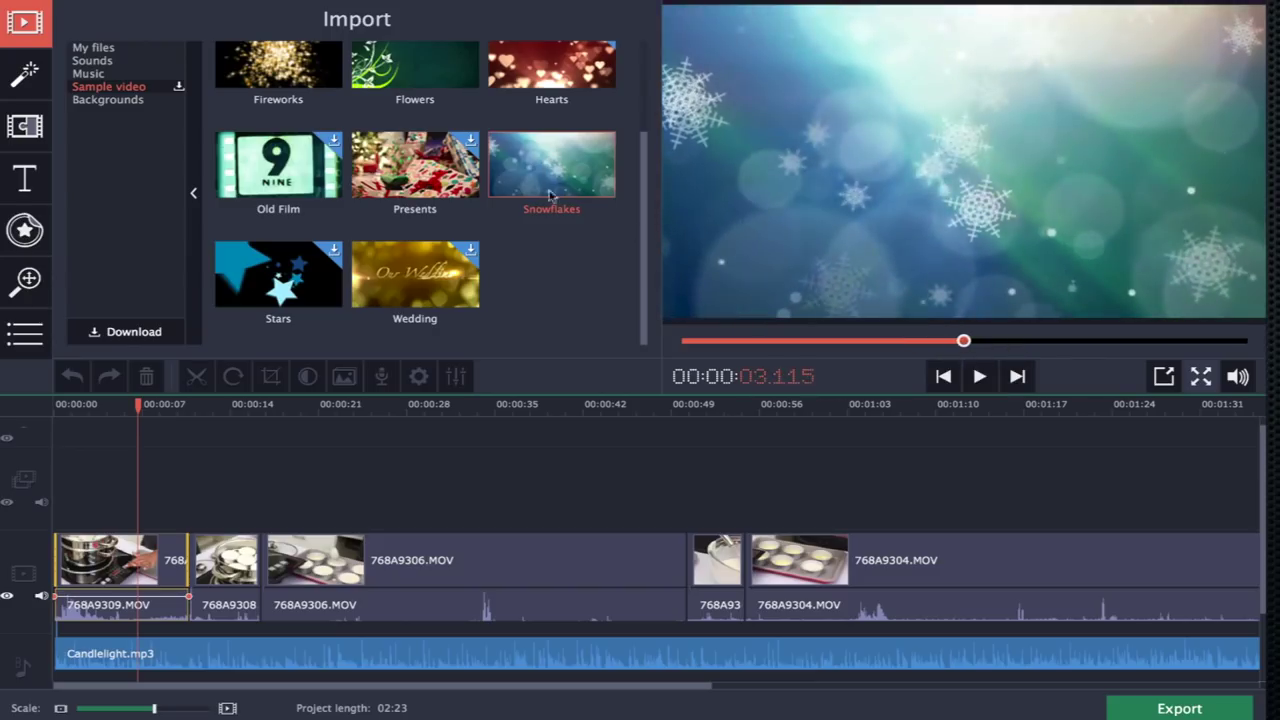
drag(549, 174, 58, 566)
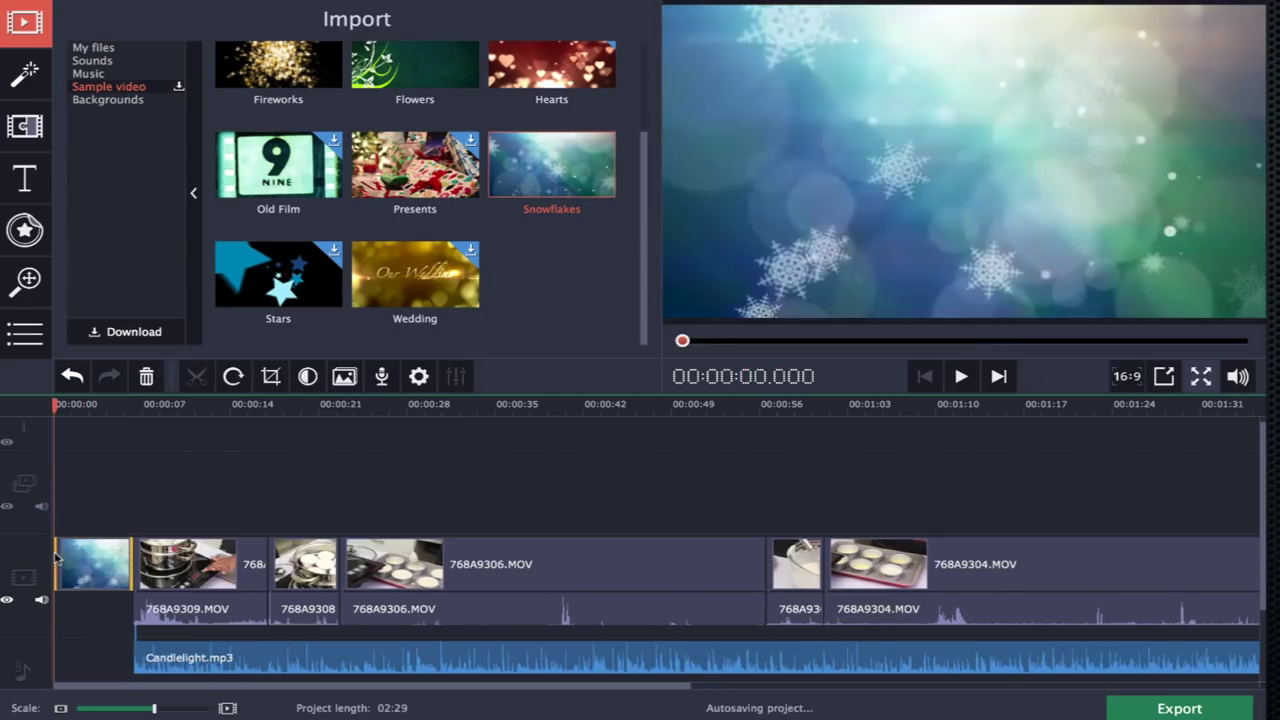
Scrub through the Snowflakes intro and move the Candlelight music to the very beginning of the timeline
drag(55, 405, 82, 405)
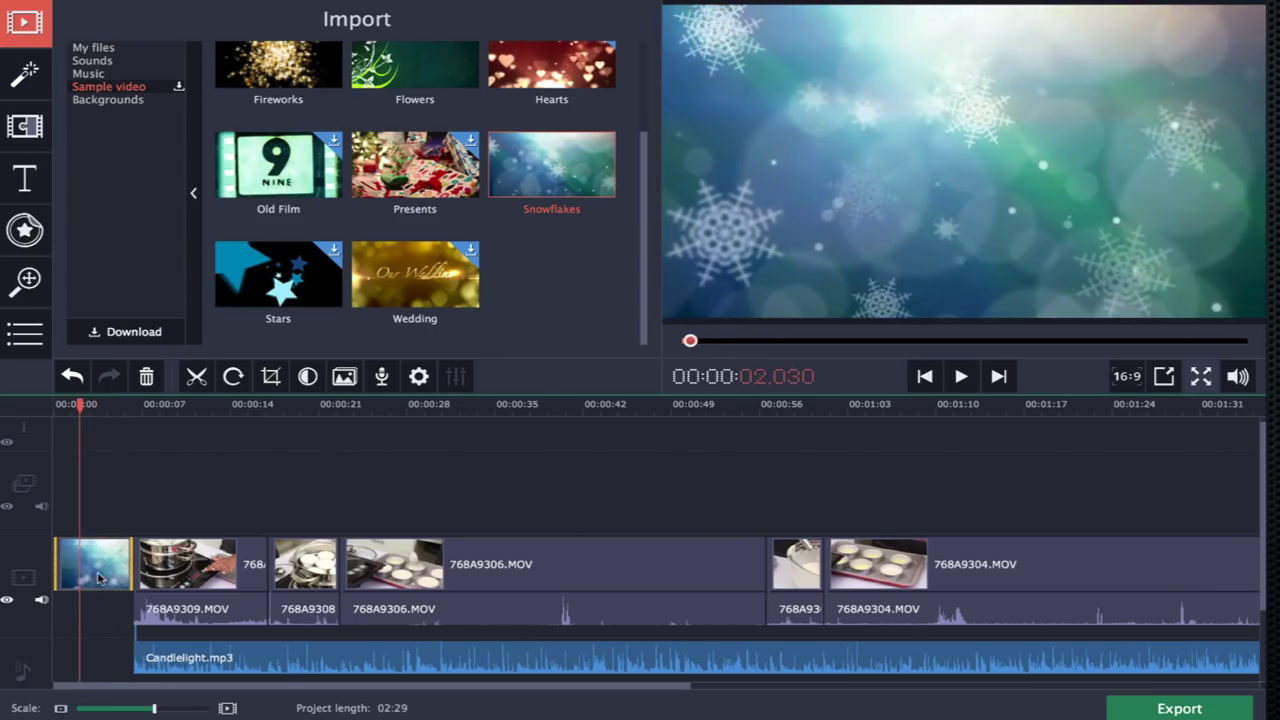
mouse_move(97, 577)
mouse_down()
mouse_move(760, 585)
mouse_move(108, 567)
mouse_up()
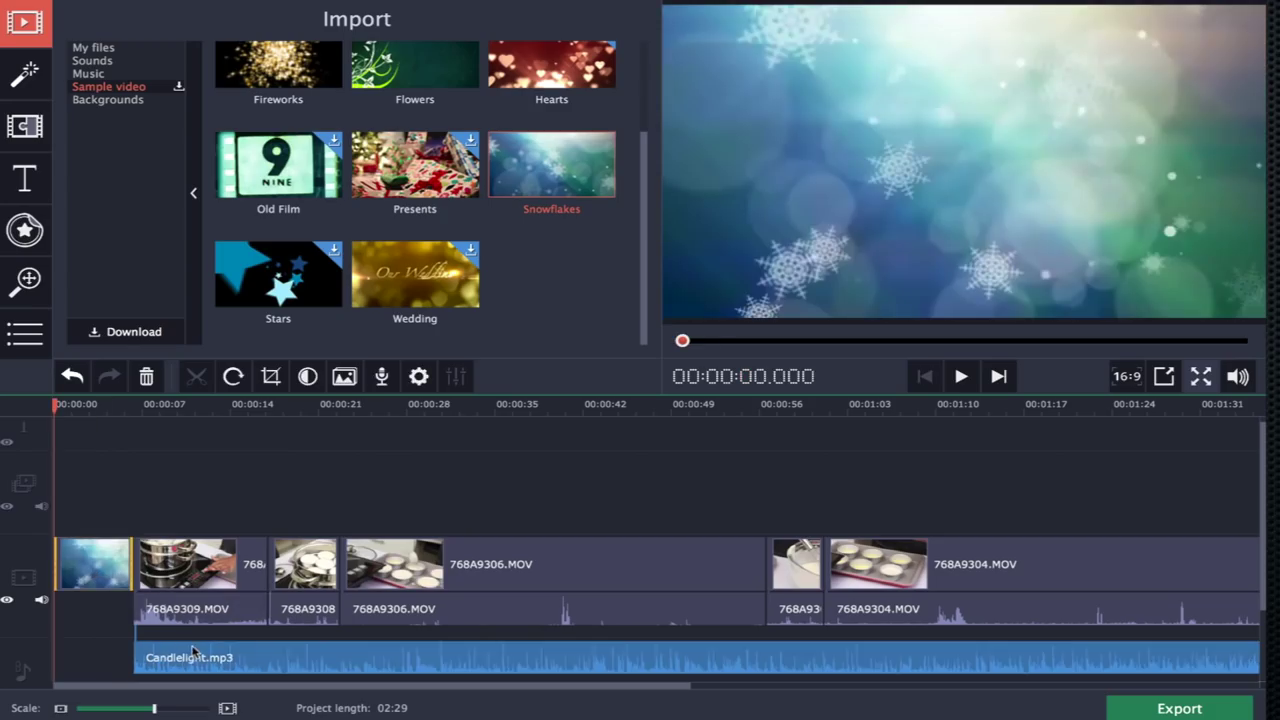
drag(195, 652, 115, 652)
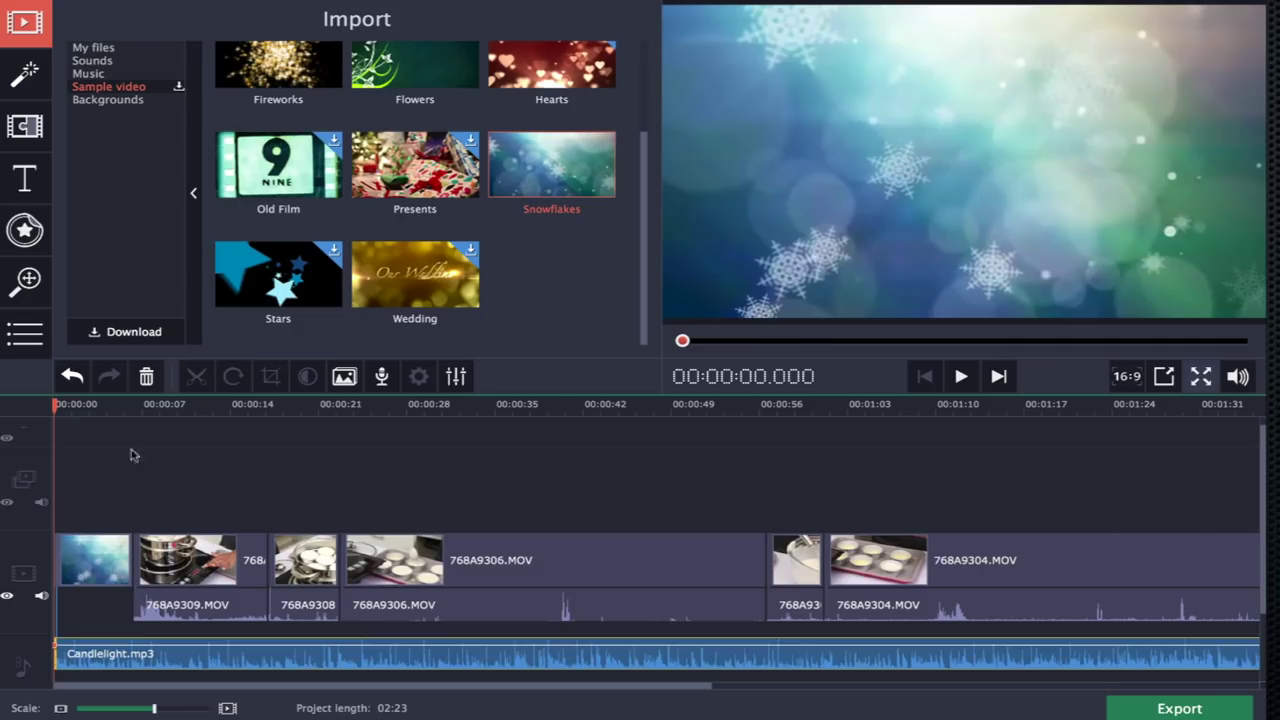
Select the footage clips and mute the main video track's audio
drag(157, 487, 1050, 612)
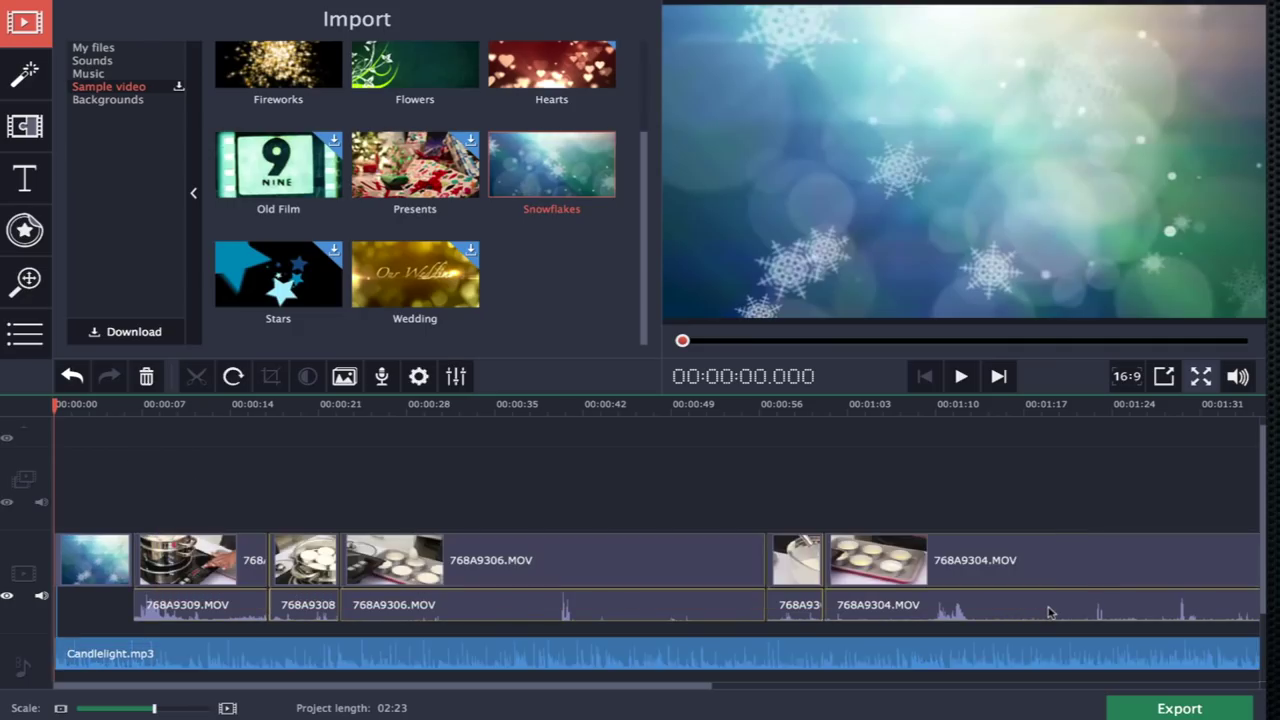
click(42, 597)
click(42, 597)
click(42, 597)
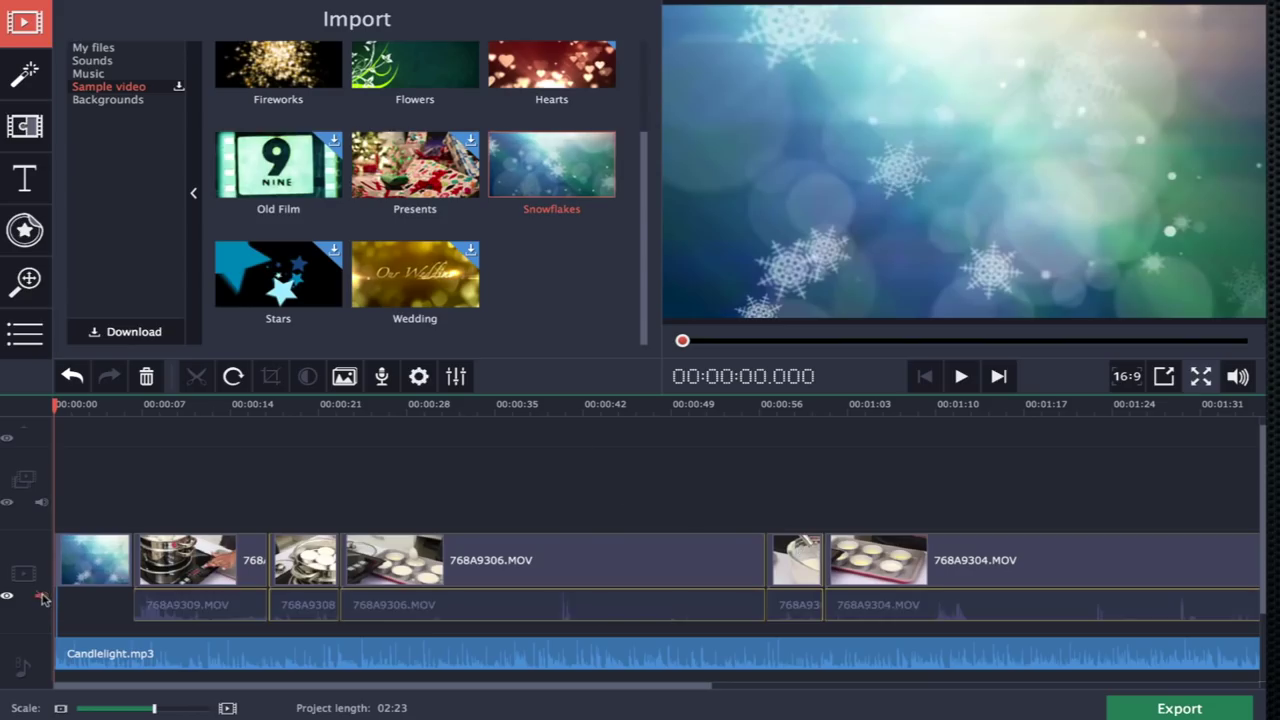
click(42, 597)
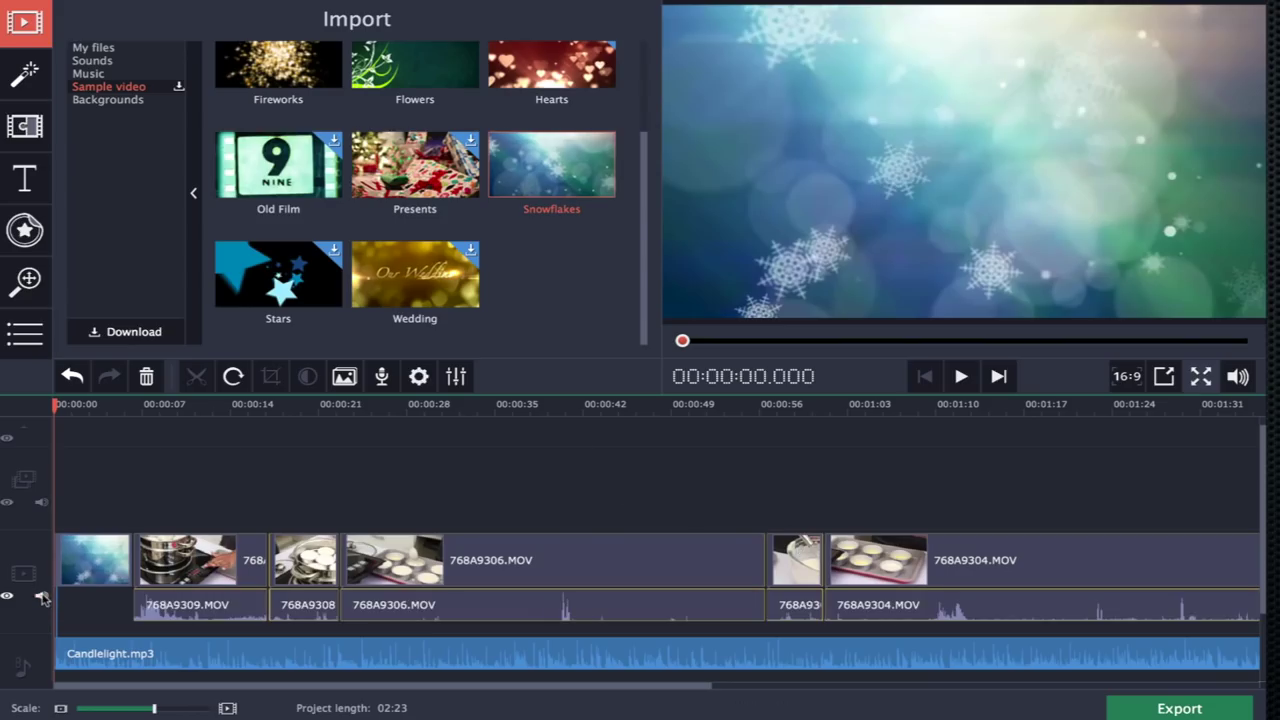
click(42, 597)
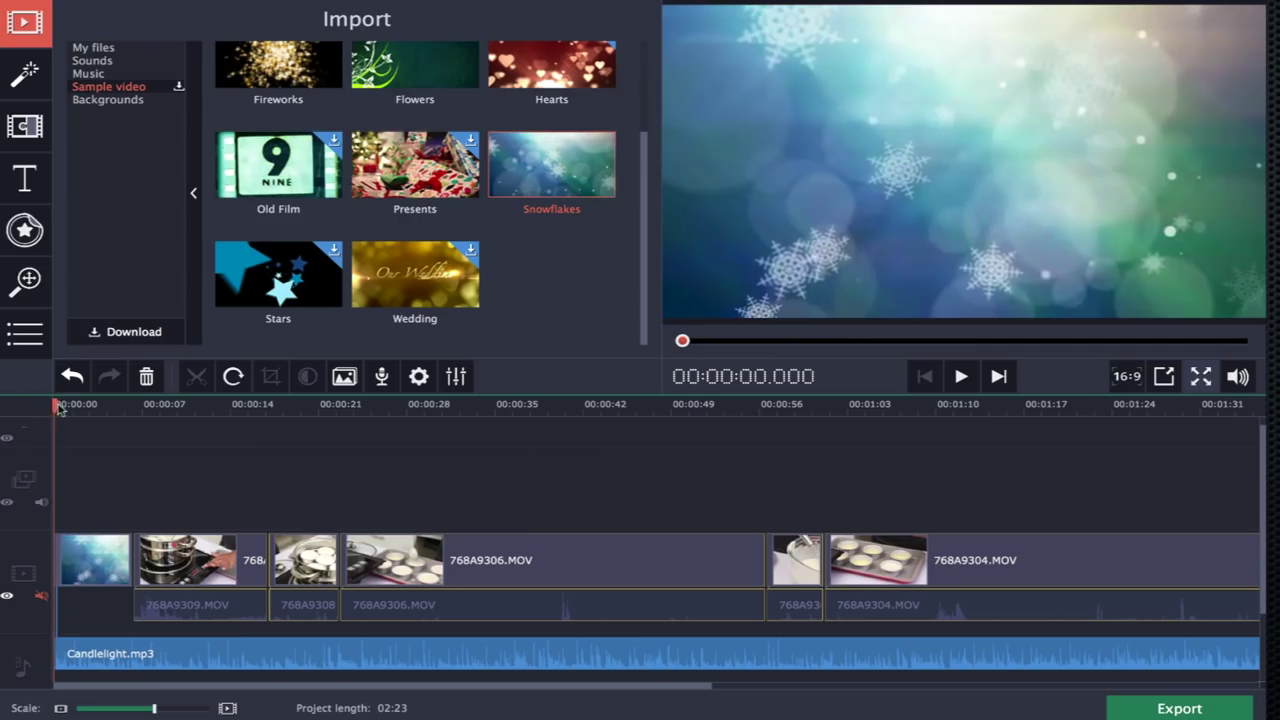
Scrub through the timeline with the video track muted, play the start of 768A9306.MOV, and pause at about 26 seconds
drag(57, 405, 612, 470)
click(346, 497)
click(338, 497)
key(space)
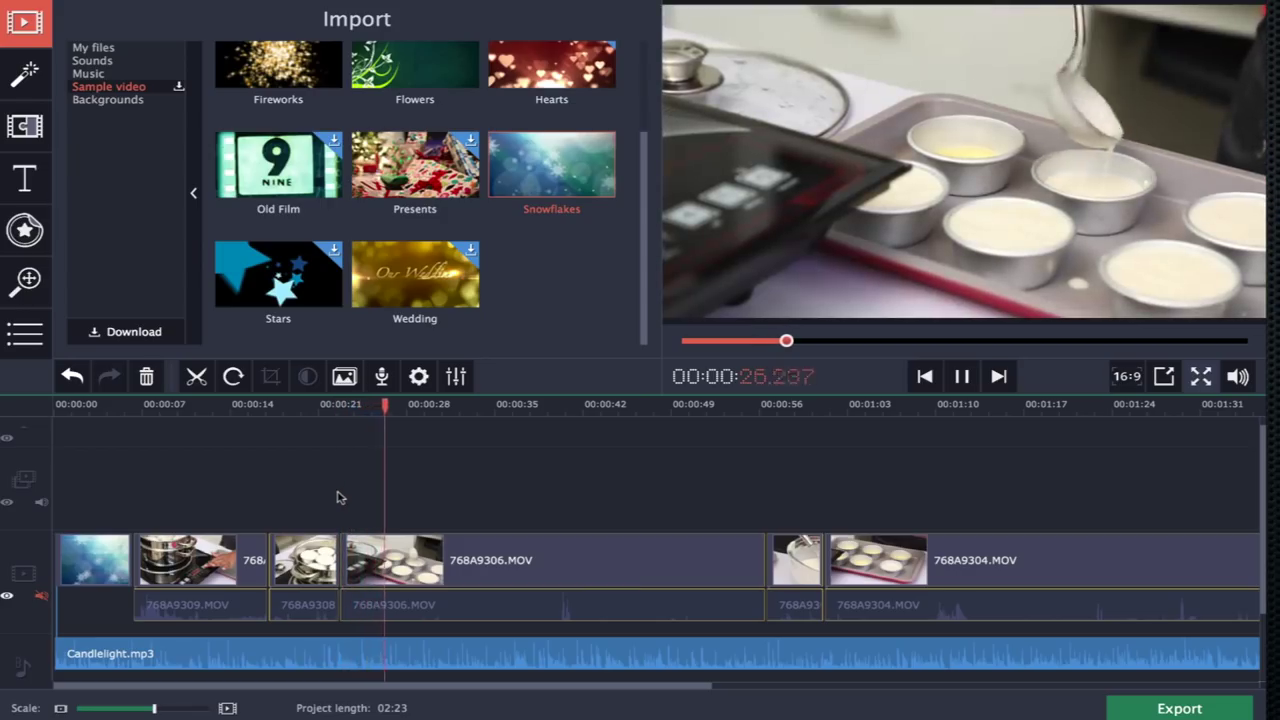
key(space)
Split the 768A9306.MOV clip at 00:00:26.670 and move the playhead back to about 25 seconds
click(389, 556)
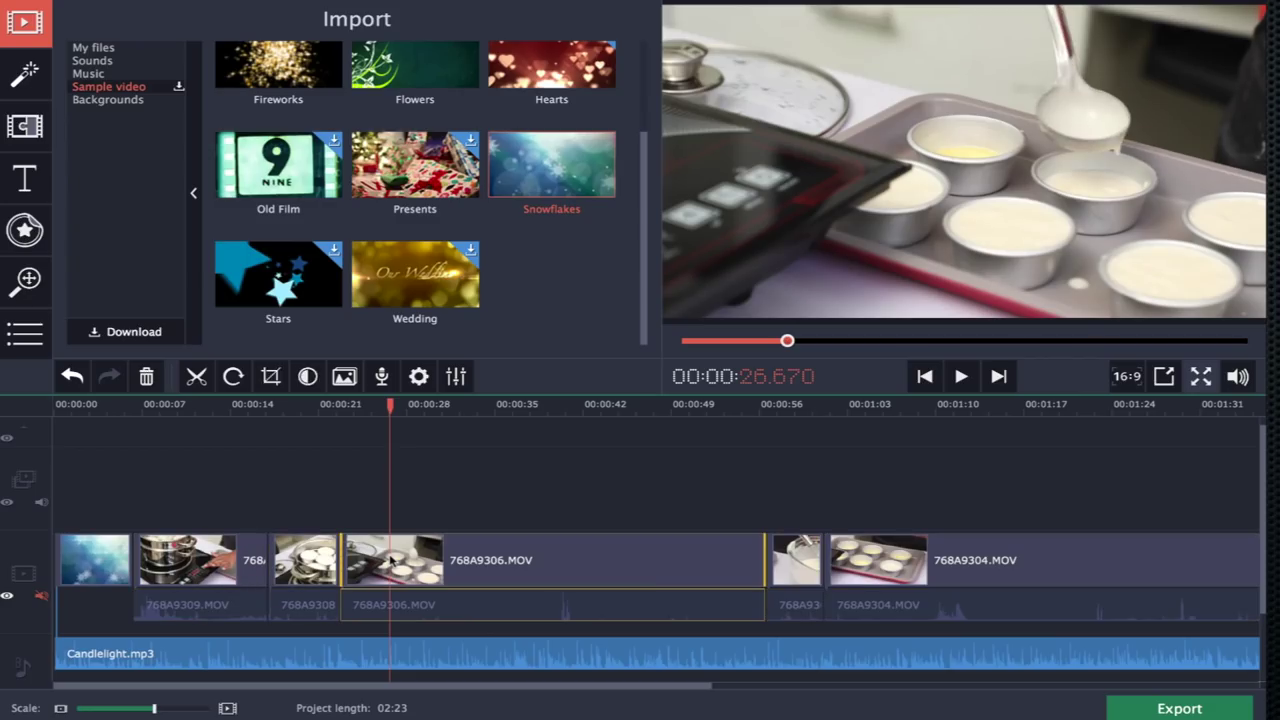
click(200, 382)
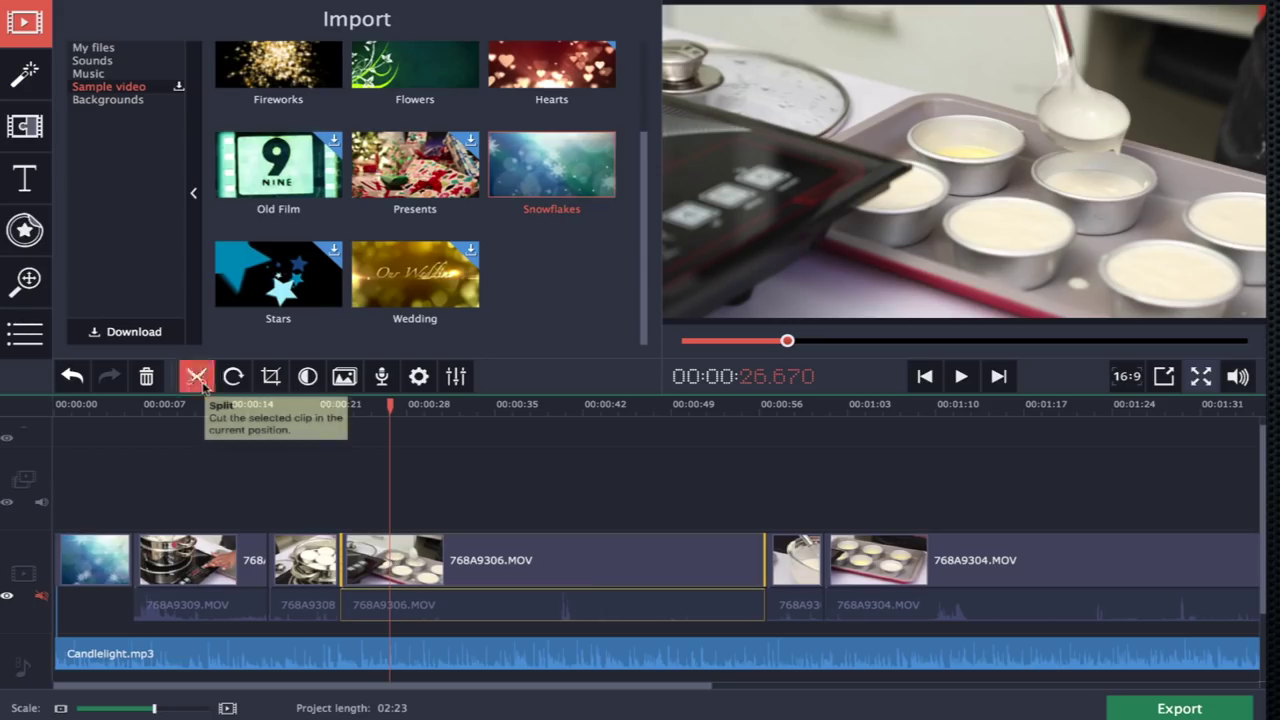
mouse_move(389, 405)
mouse_down()
mouse_move(420, 410)
mouse_move(364, 412)
mouse_move(373, 419)
mouse_up()
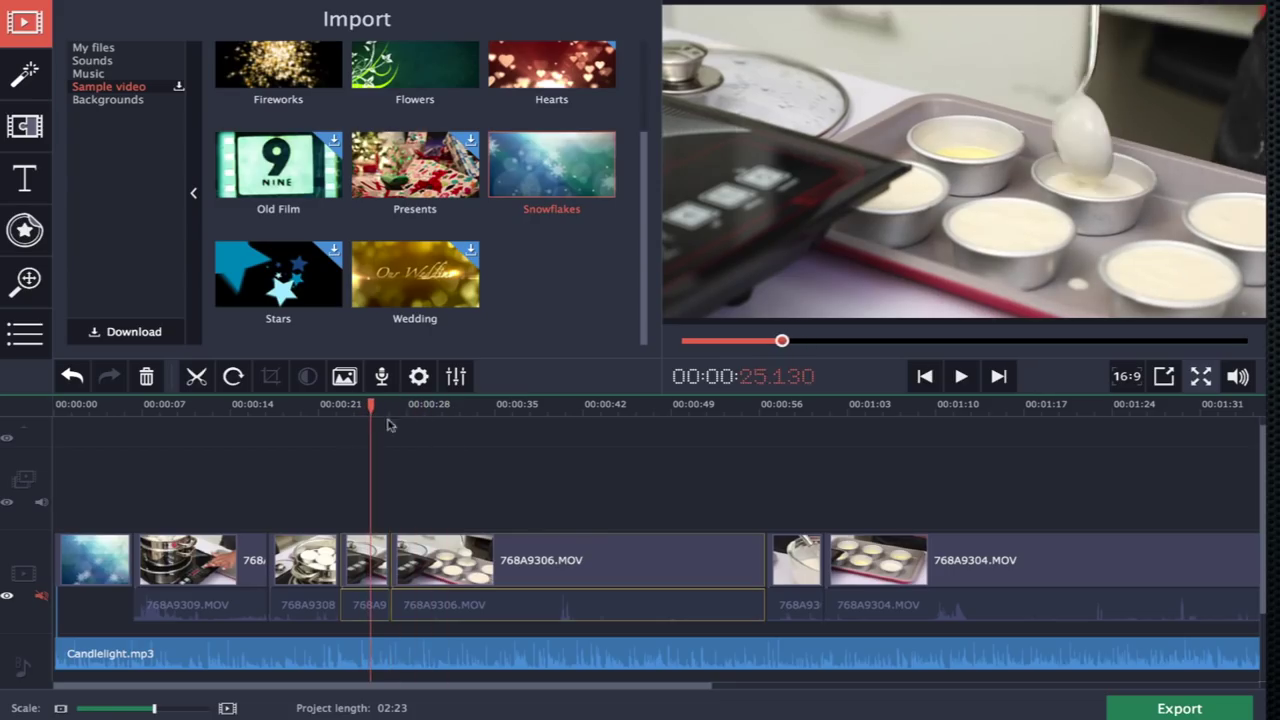
Delete the longer second part of the split 768A9306.MOV clip from the video track
click(363, 549)
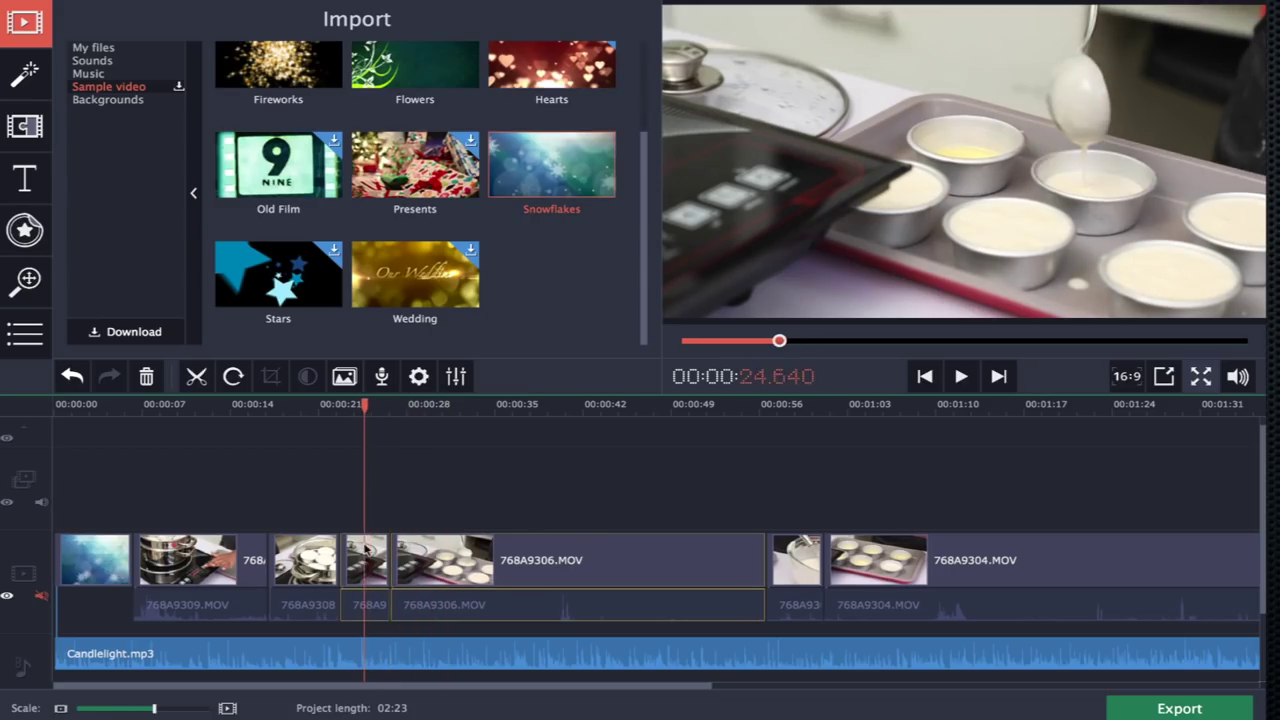
click(441, 551)
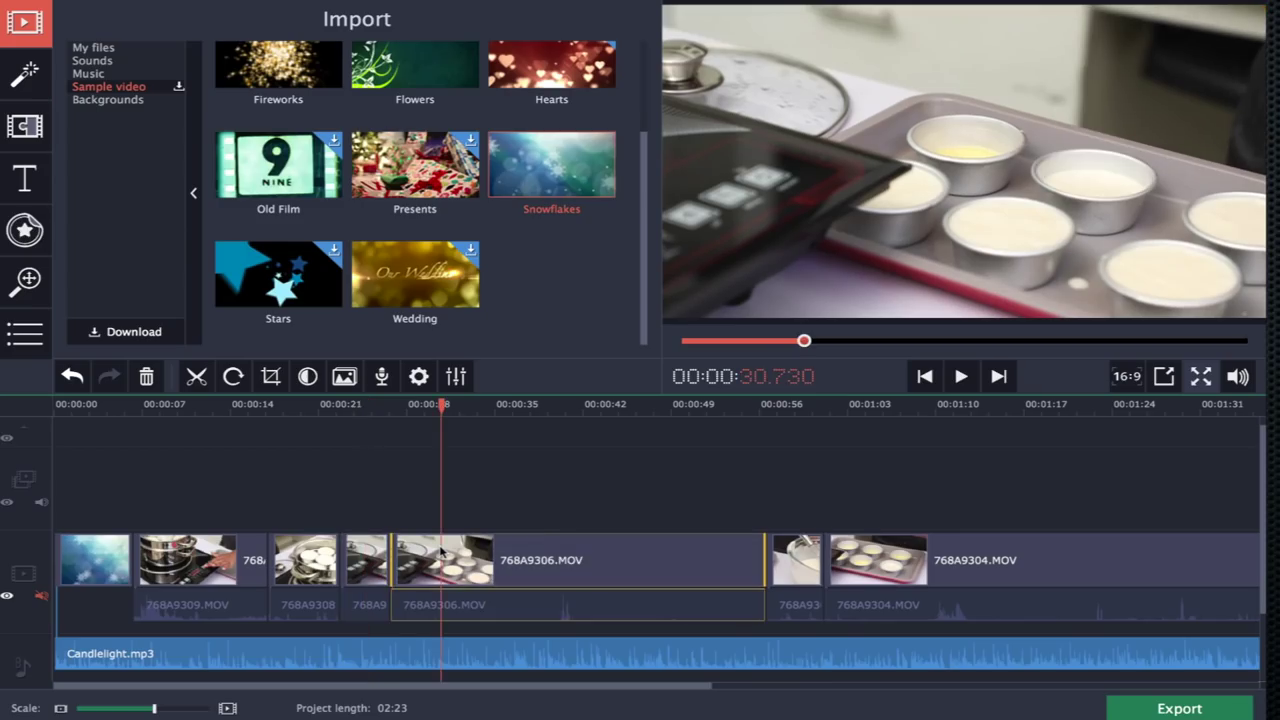
key(Delete)
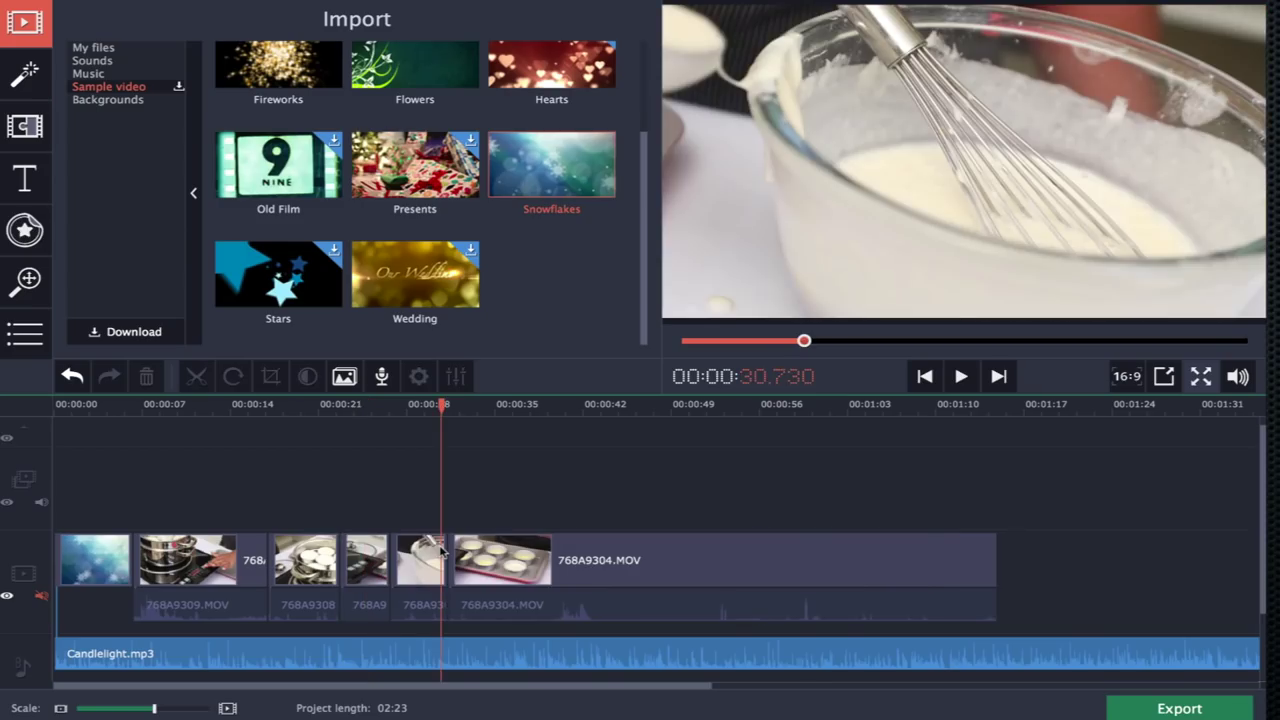
key(ctrl+z)
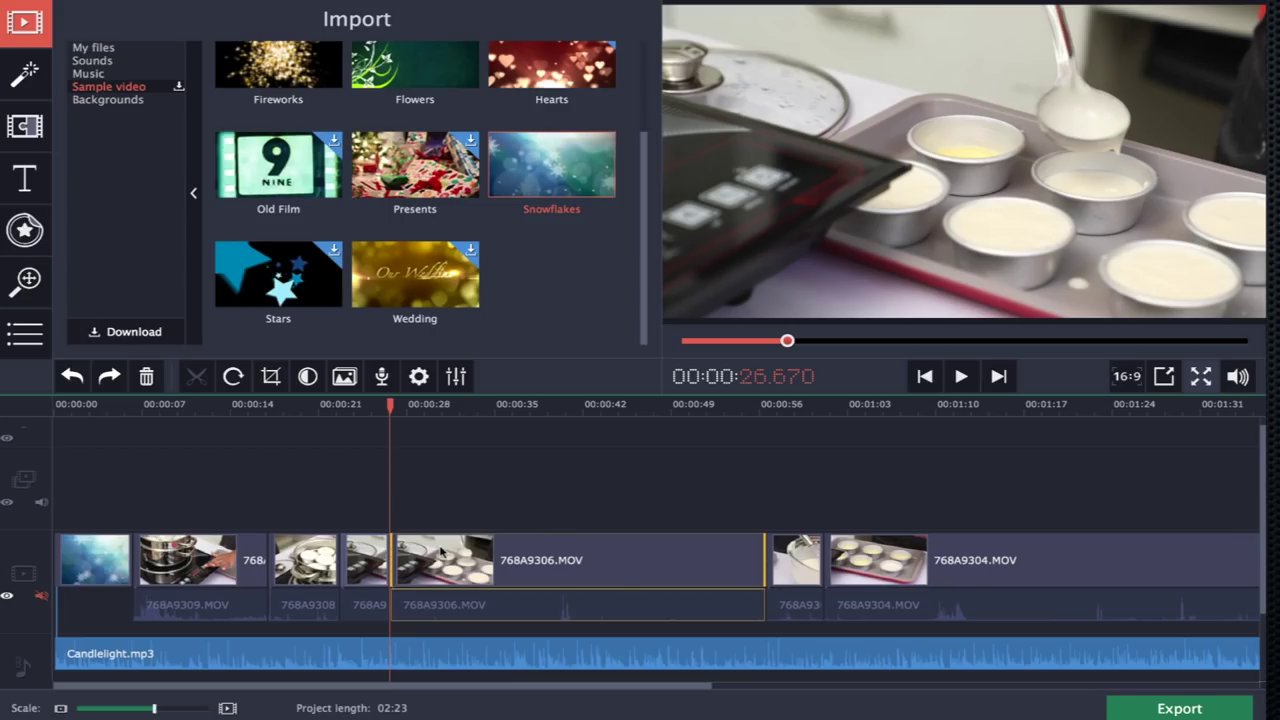
key(Delete)
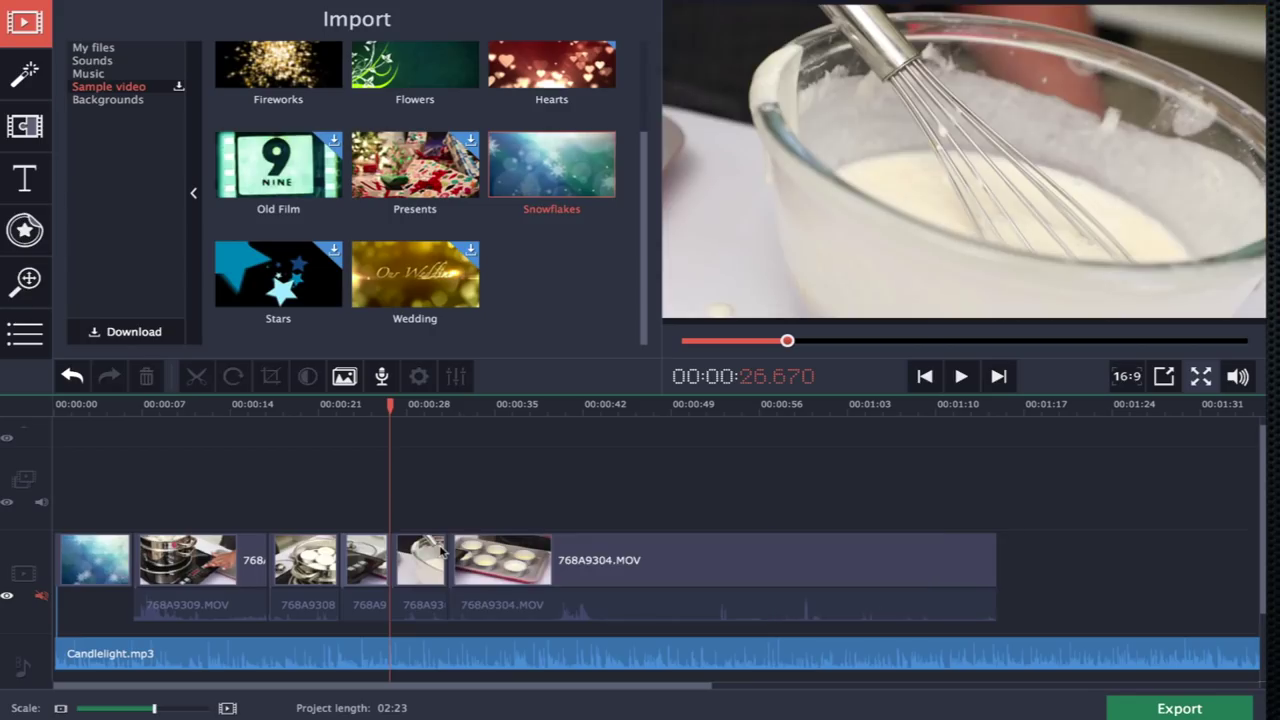
Split the Candlelight music just past the end of the footage at 00:01:16.090 and delete the remaining part
drag(391, 405, 997, 466)
click(1013, 650)
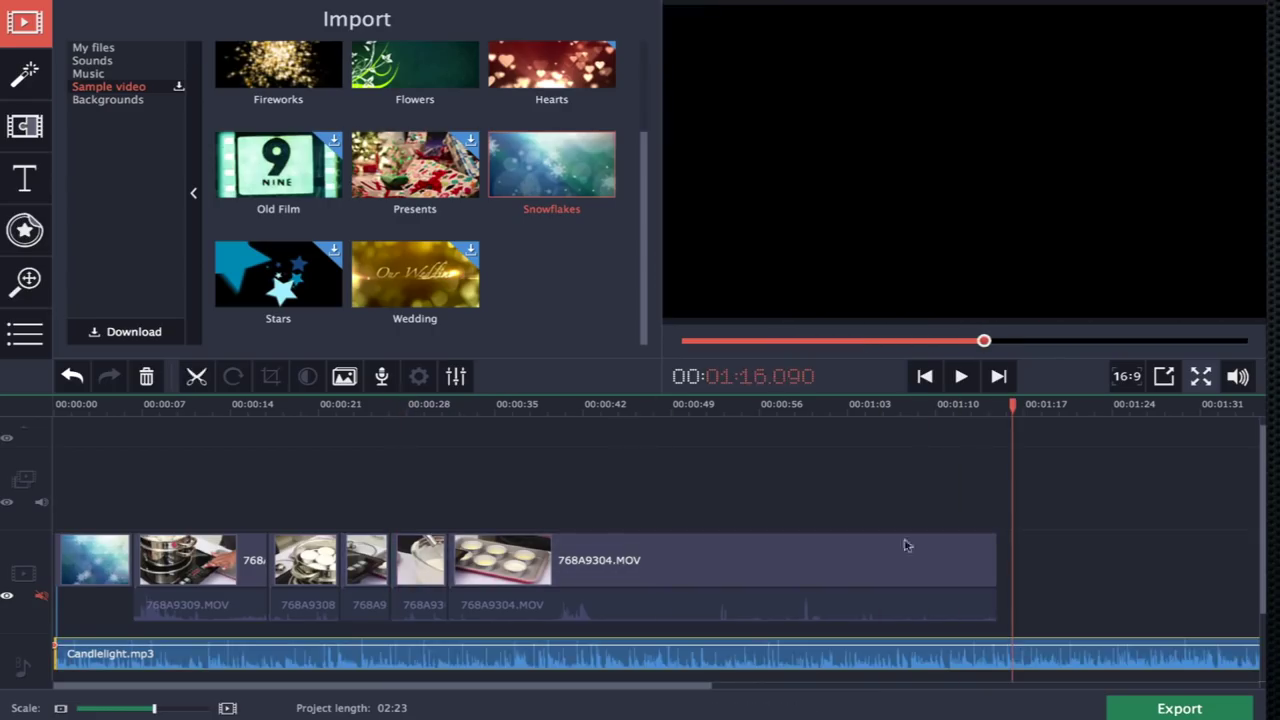
click(197, 376)
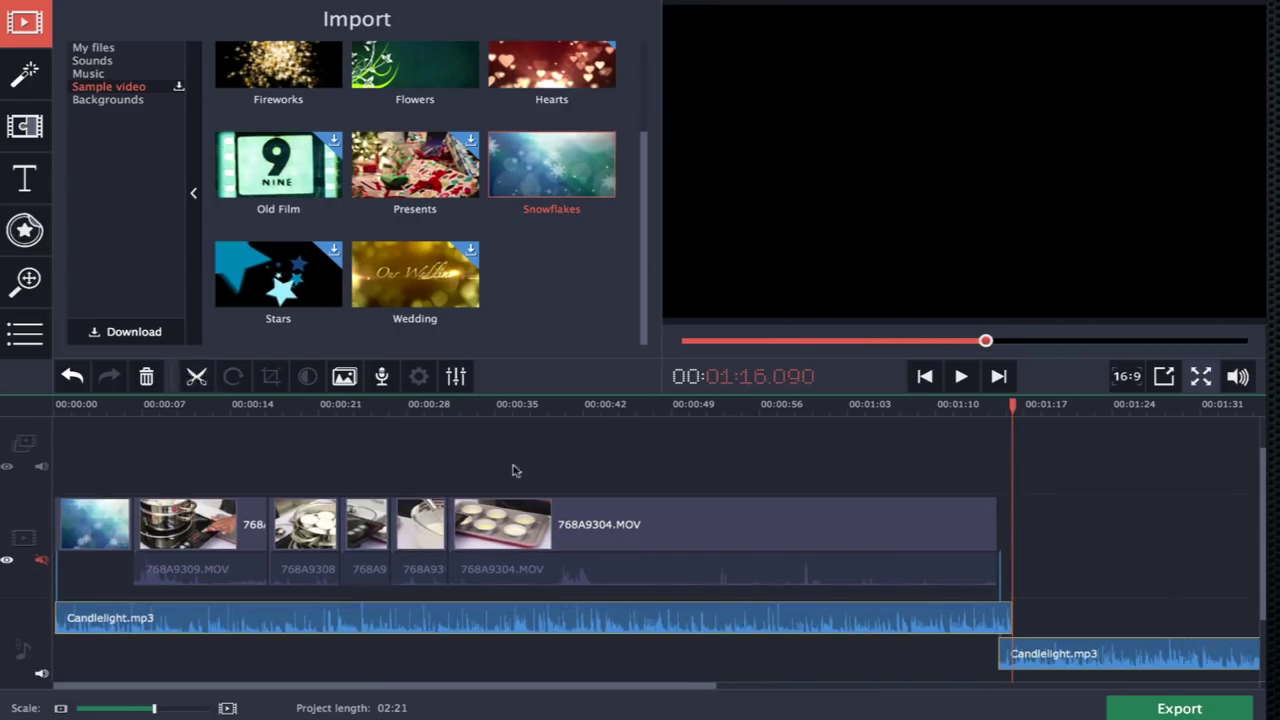
click(1005, 617)
drag(1005, 617, 1009, 617)
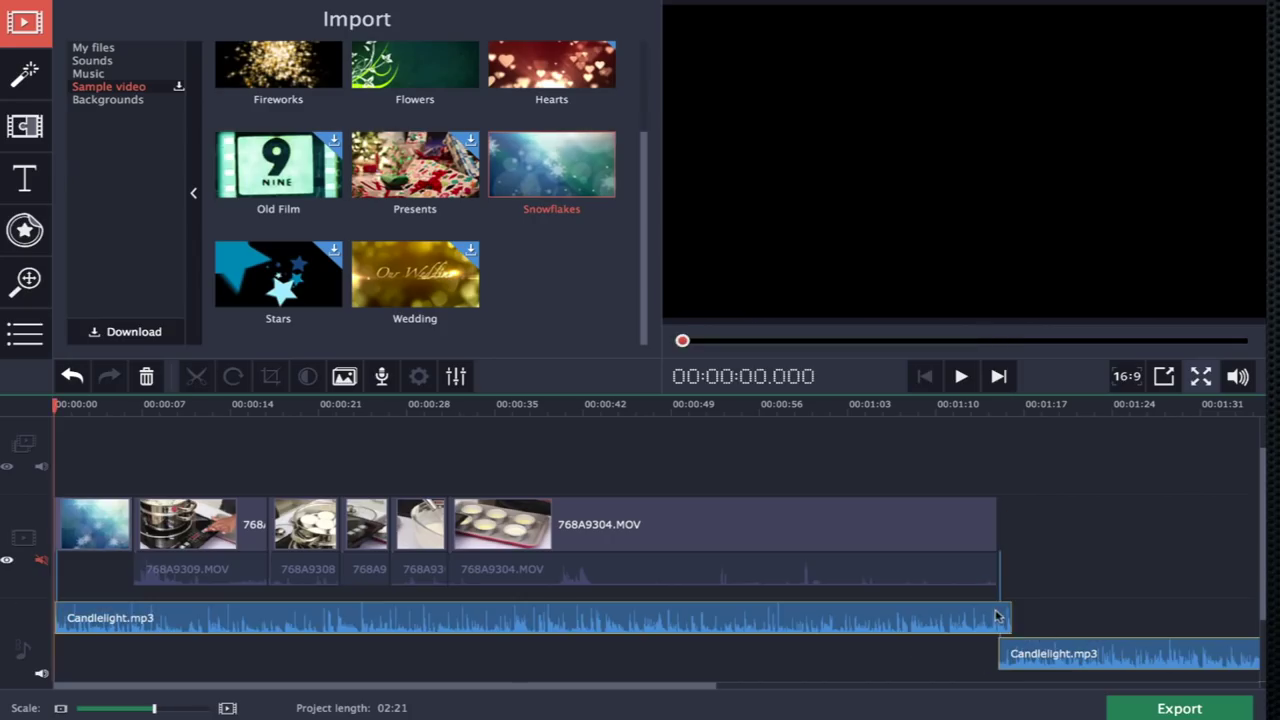
click(1028, 652)
key(Delete)
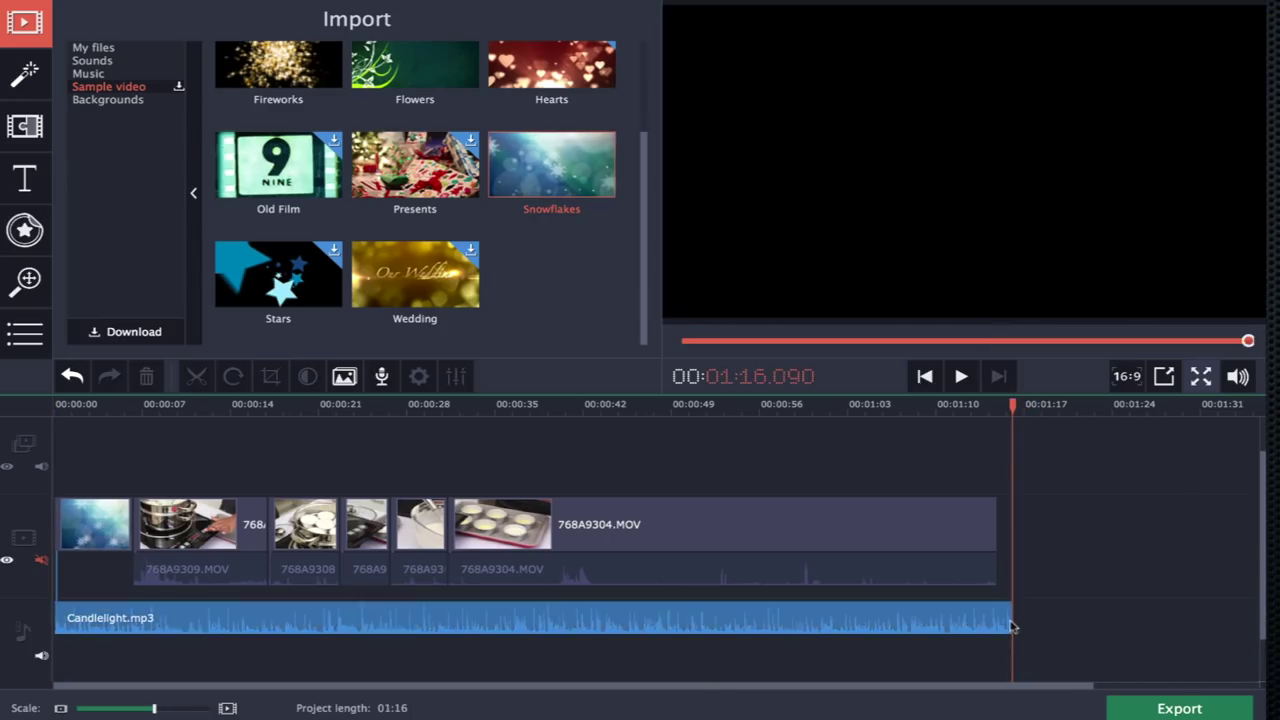
Review the shortened timeline, scrubbing from the end of 768A9304.MOV back to 768A9309.MOV and on to about 27 seconds
drag(1008, 614, 1003, 574)
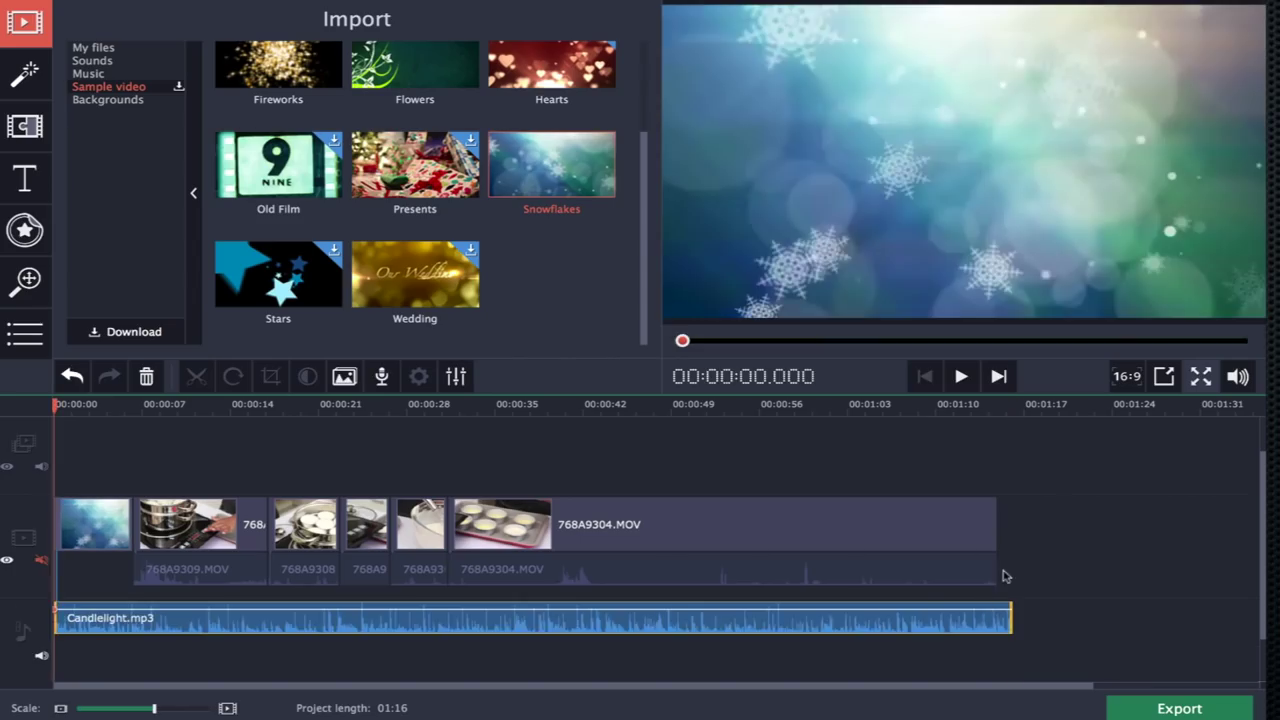
click(997, 562)
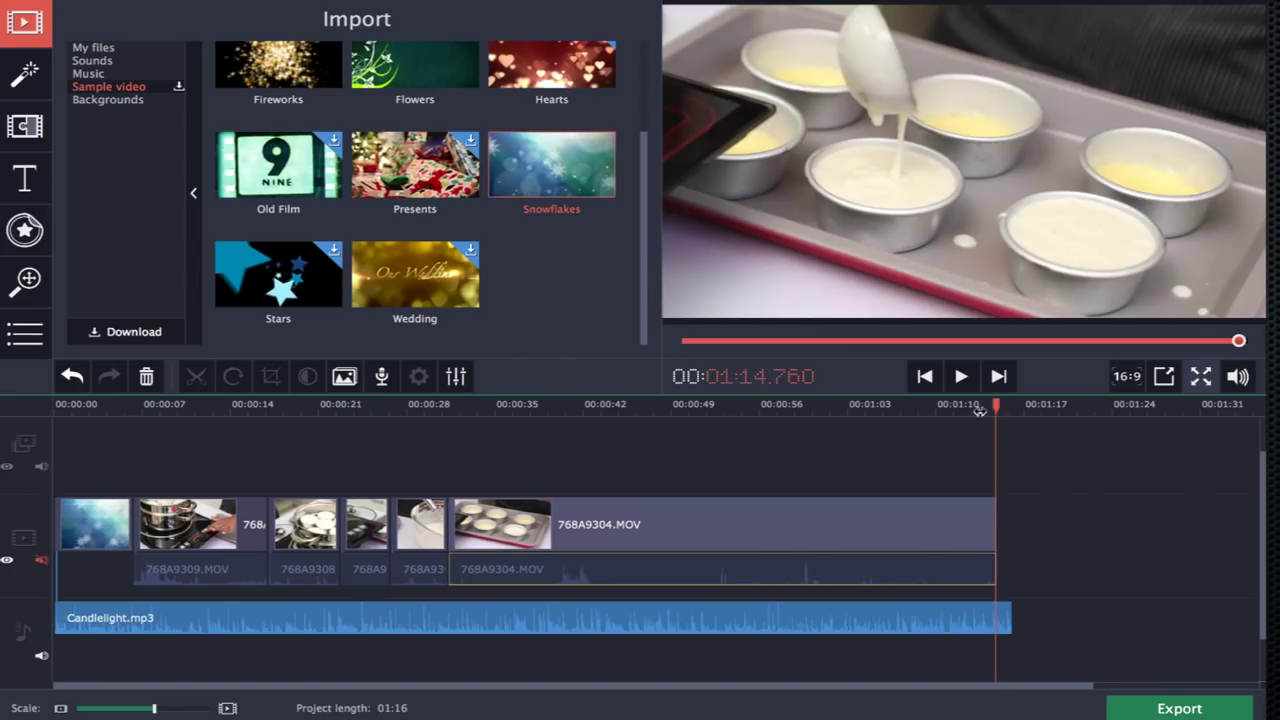
drag(996, 405, 238, 512)
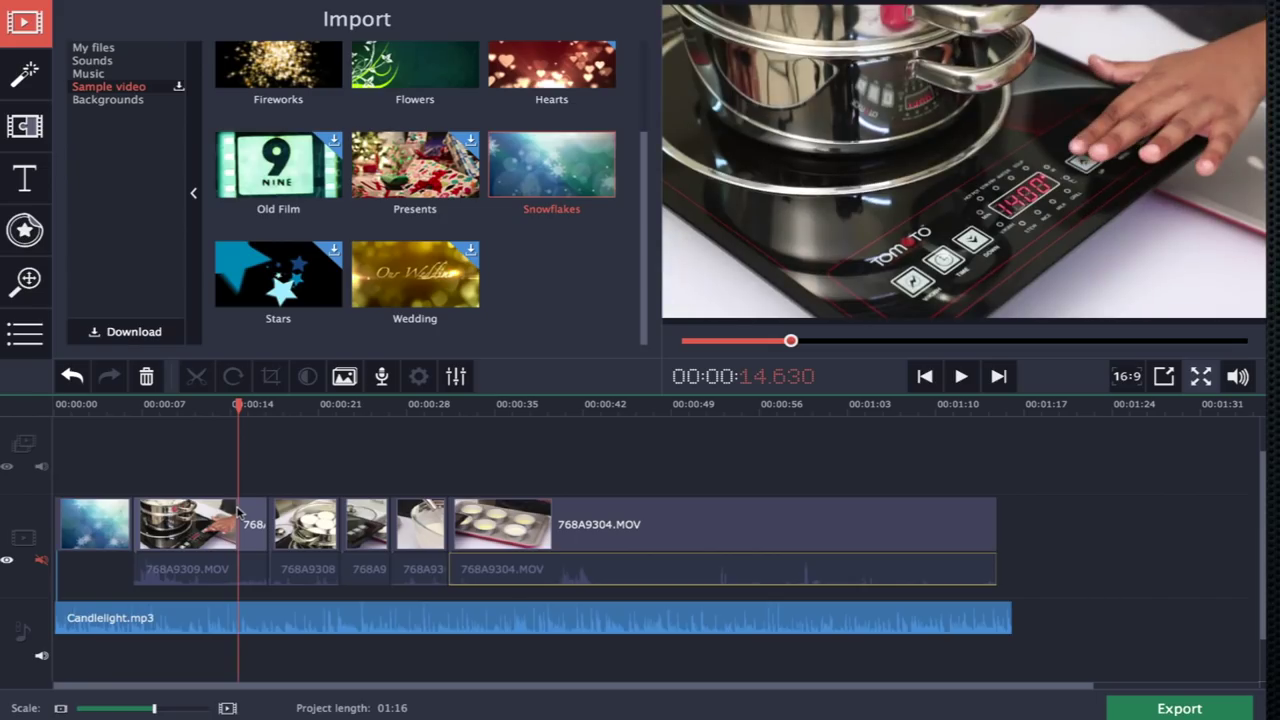
drag(238, 512, 393, 512)
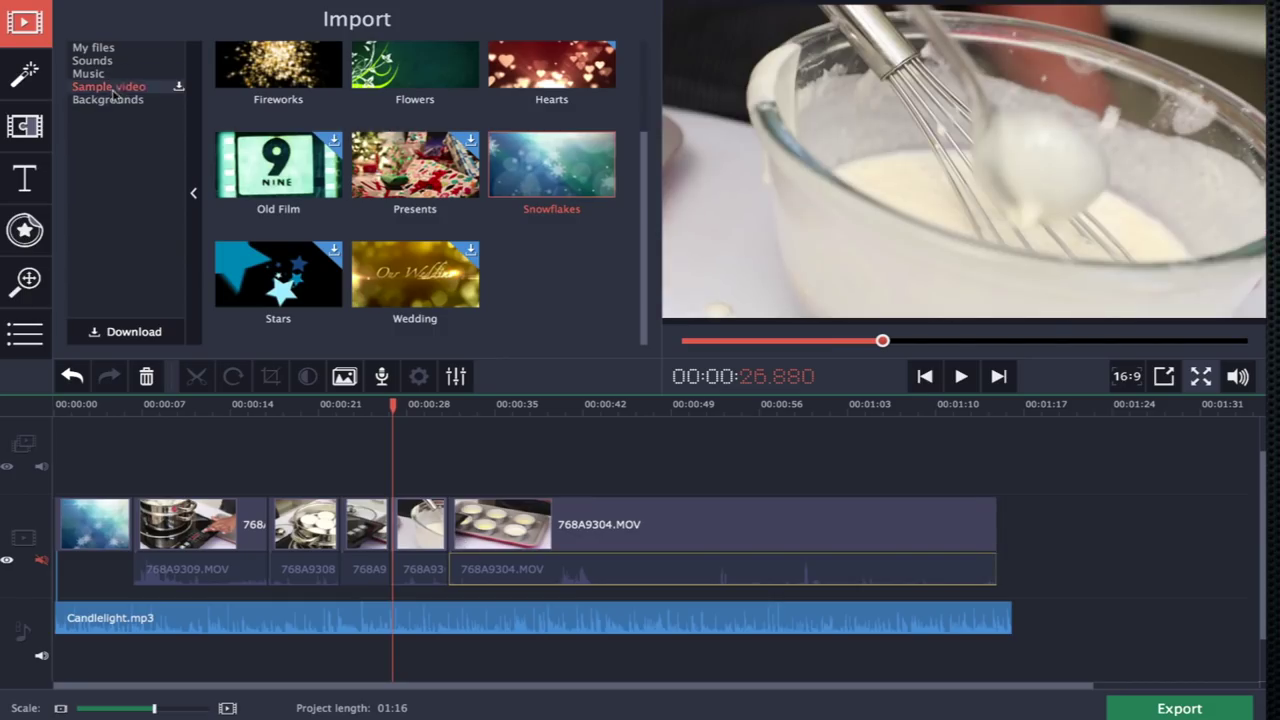
Try out the Bokeh background at the end of the video track after 768A9304.MOV and scrub back through the timeline
click(107, 99)
click(422, 193)
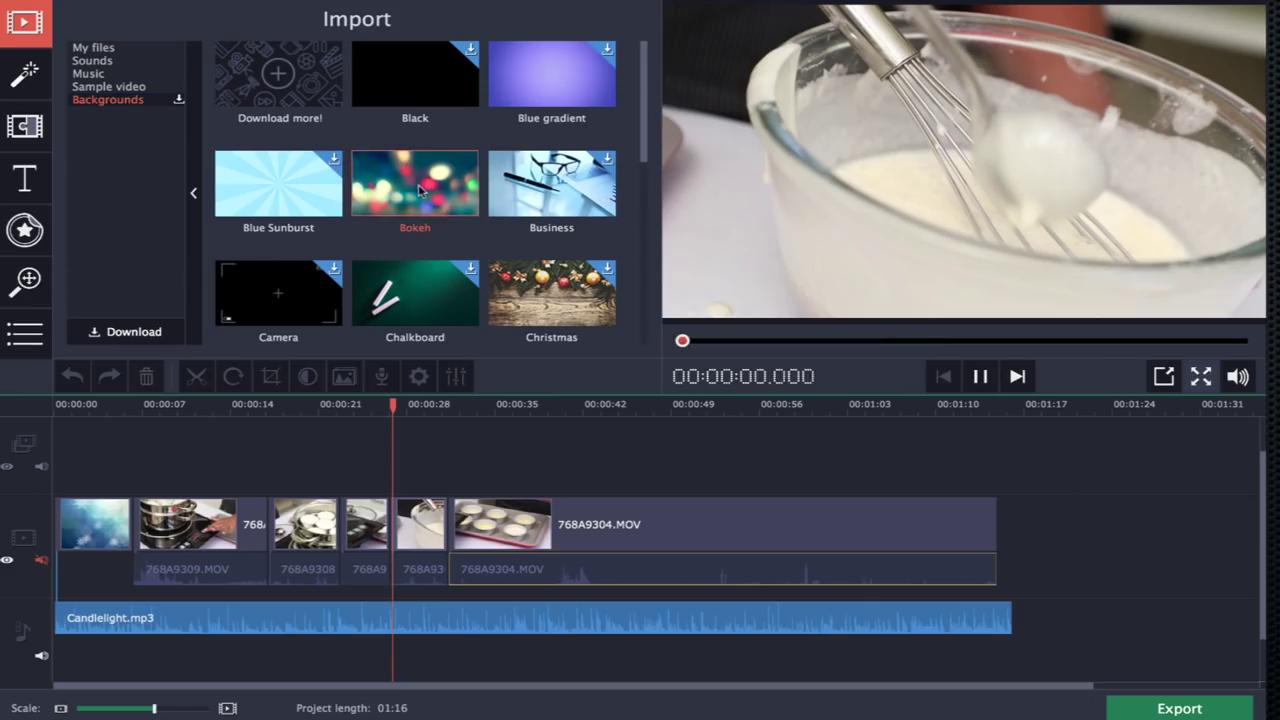
drag(422, 193, 1005, 505)
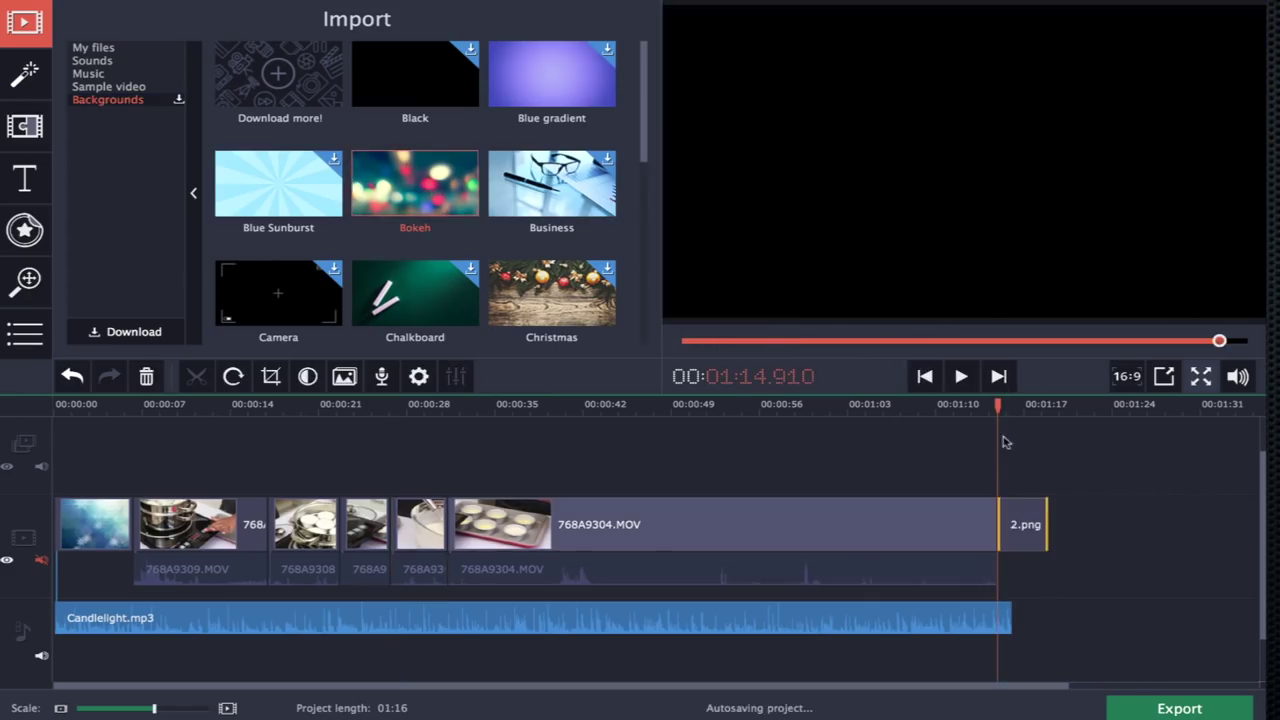
drag(998, 405, 208, 431)
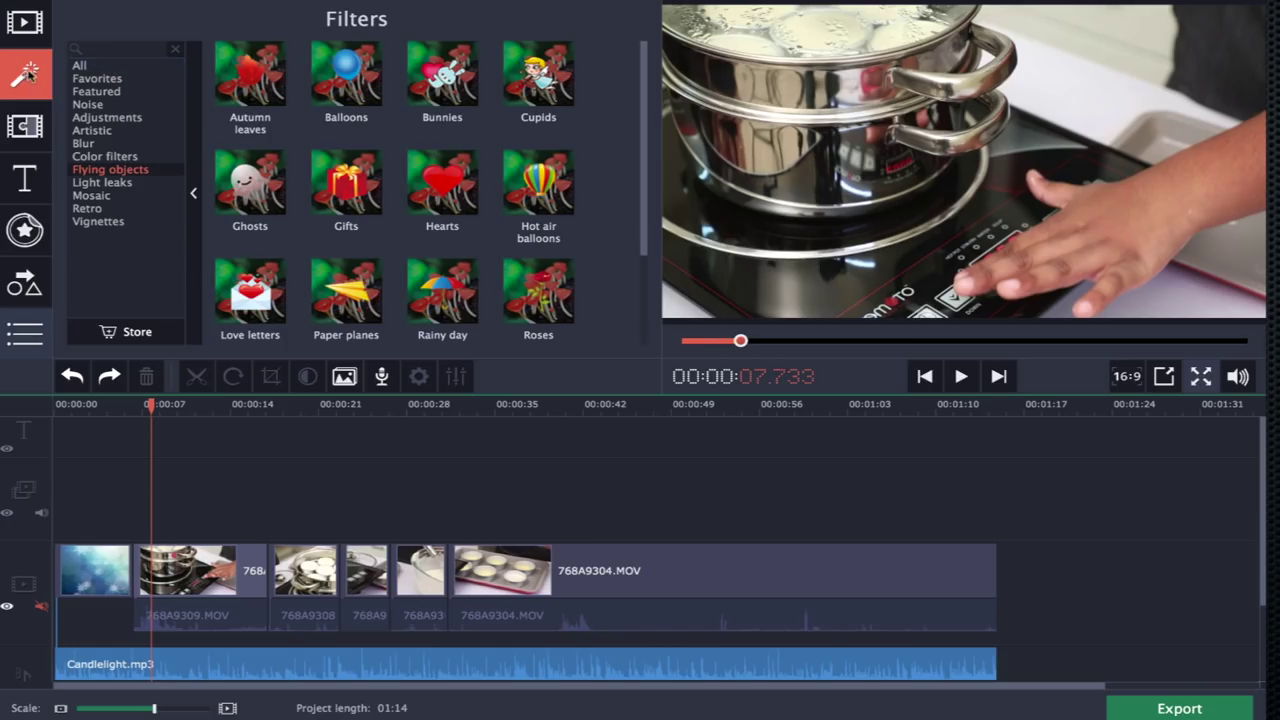
Browse the Noise, Adjustments, Artistic and Blur filters and apply Blur – intense to the 768A9309.MOV clip
click(104, 105)
click(102, 117)
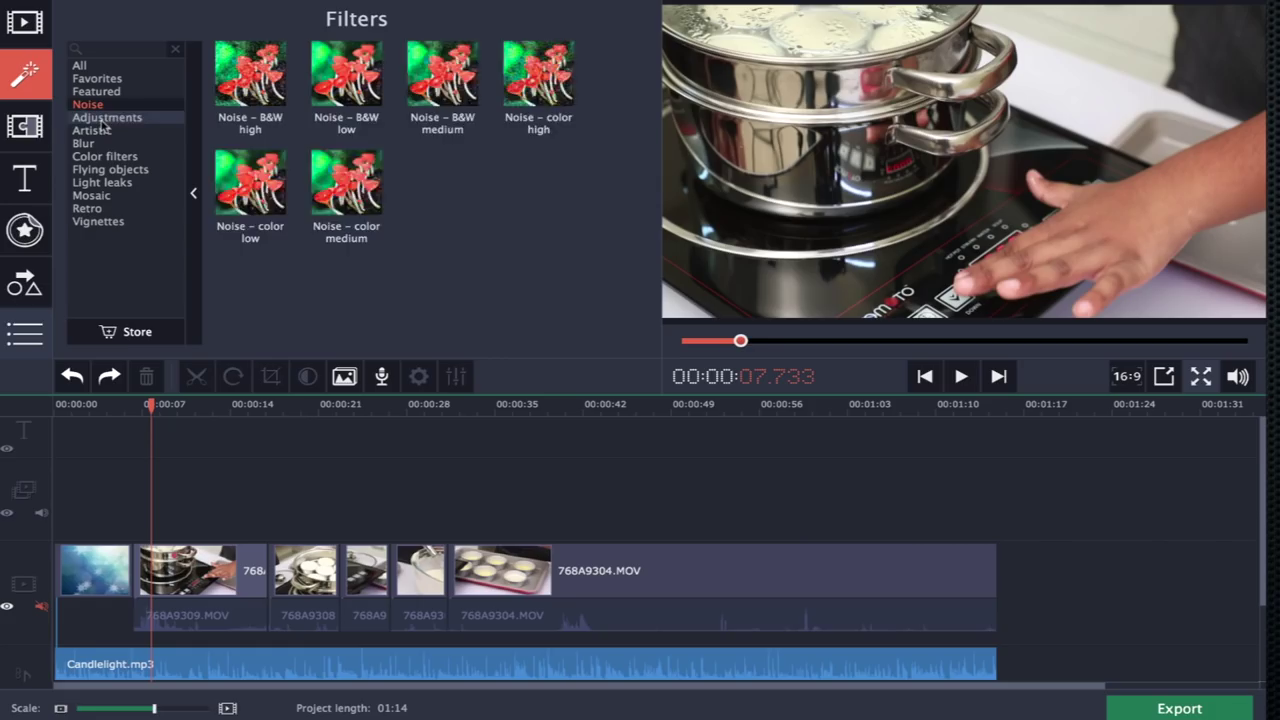
click(100, 130)
click(100, 146)
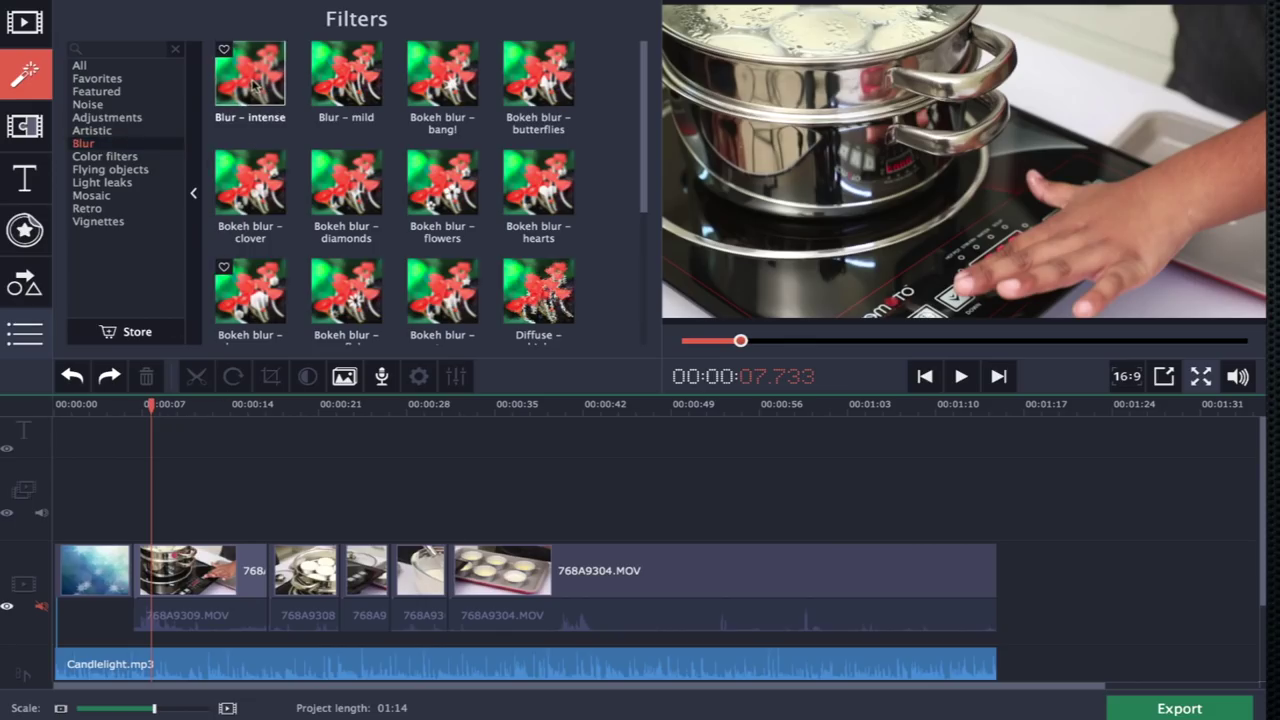
drag(252, 84, 180, 572)
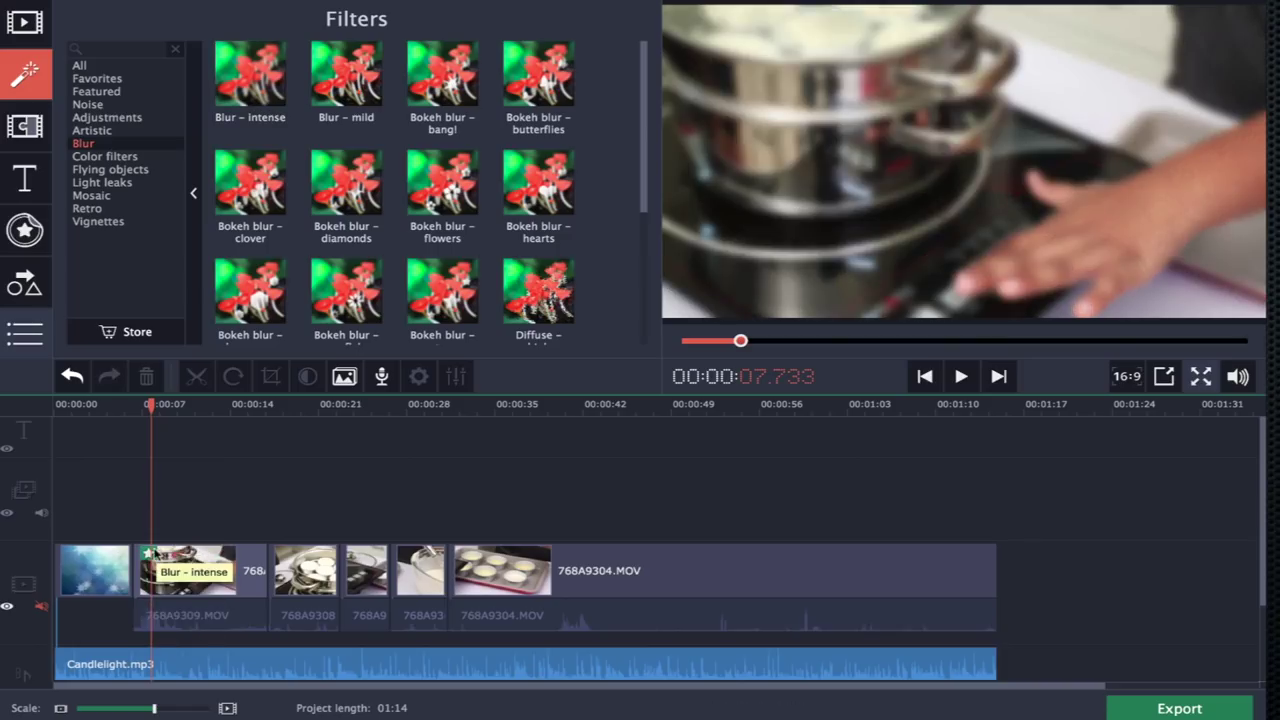
Remove the Blur – intense filter from 768A9309.MOV and look through the remaining blur filters
click(152, 552)
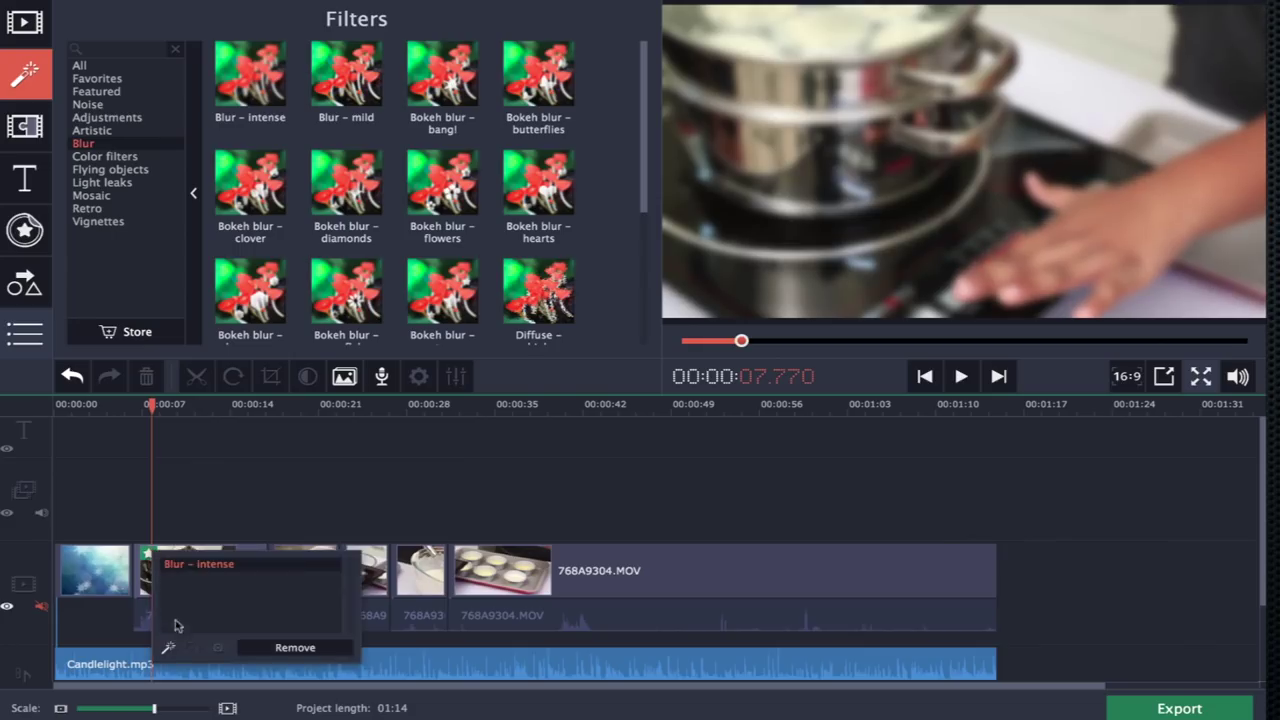
click(274, 647)
scroll(340, 311, down, 2)
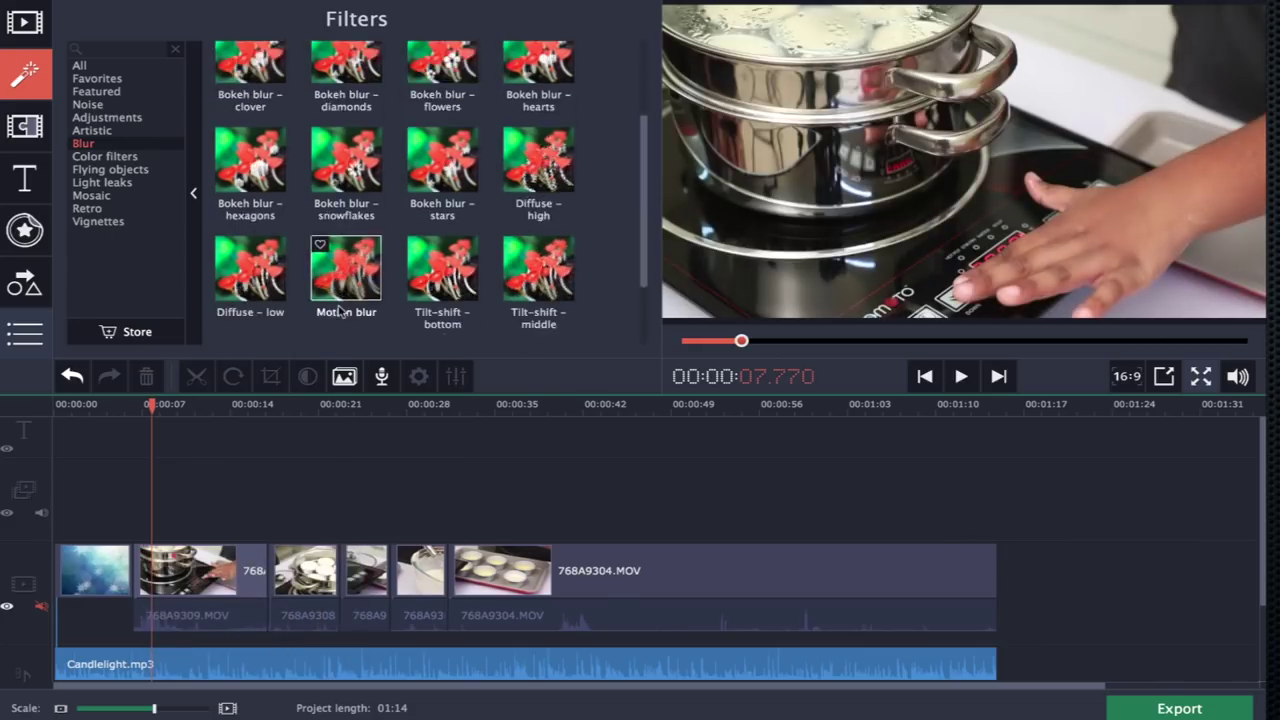
Try the Courbet color filter on the 768A9309.MOV clip and remove it again
click(134, 157)
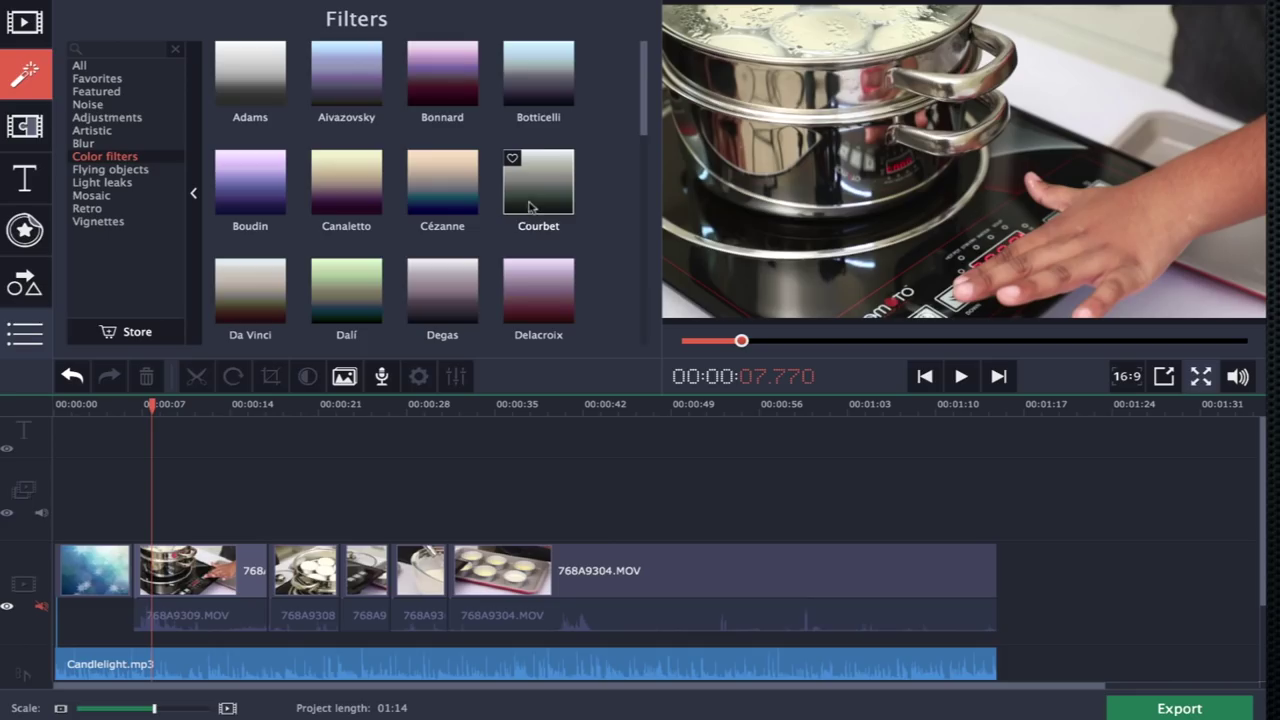
drag(536, 200, 172, 575)
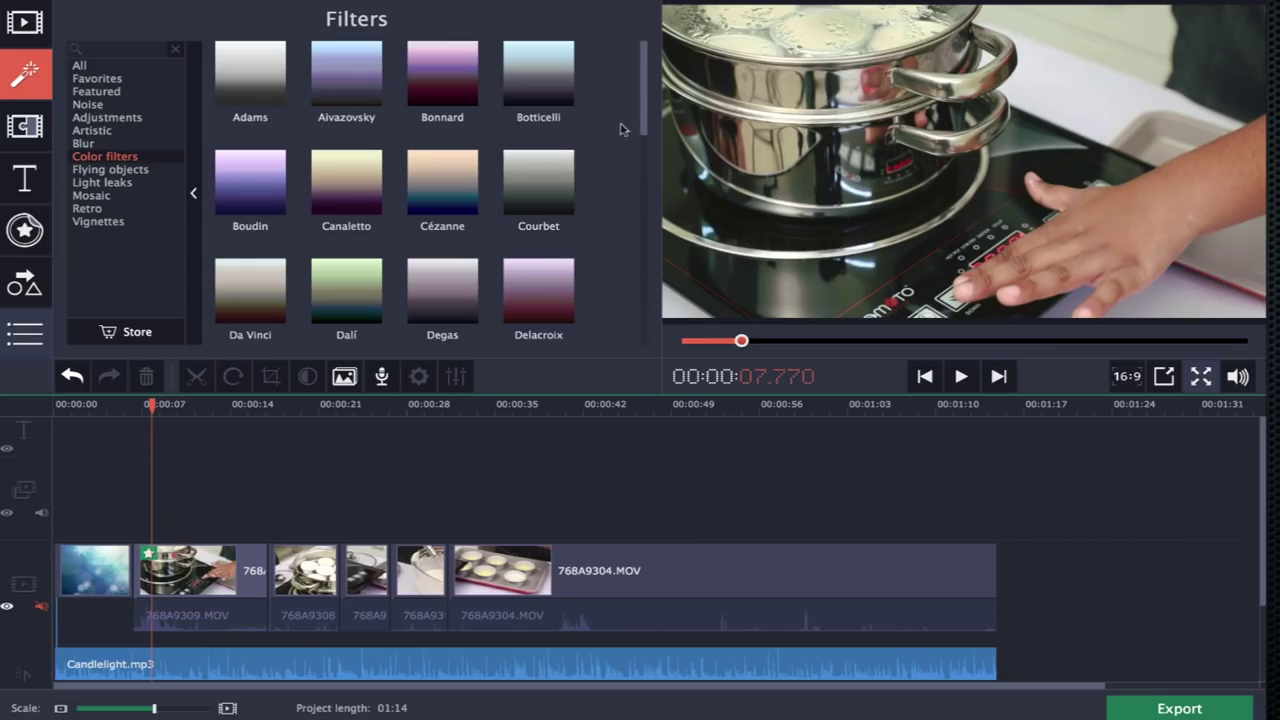
click(148, 553)
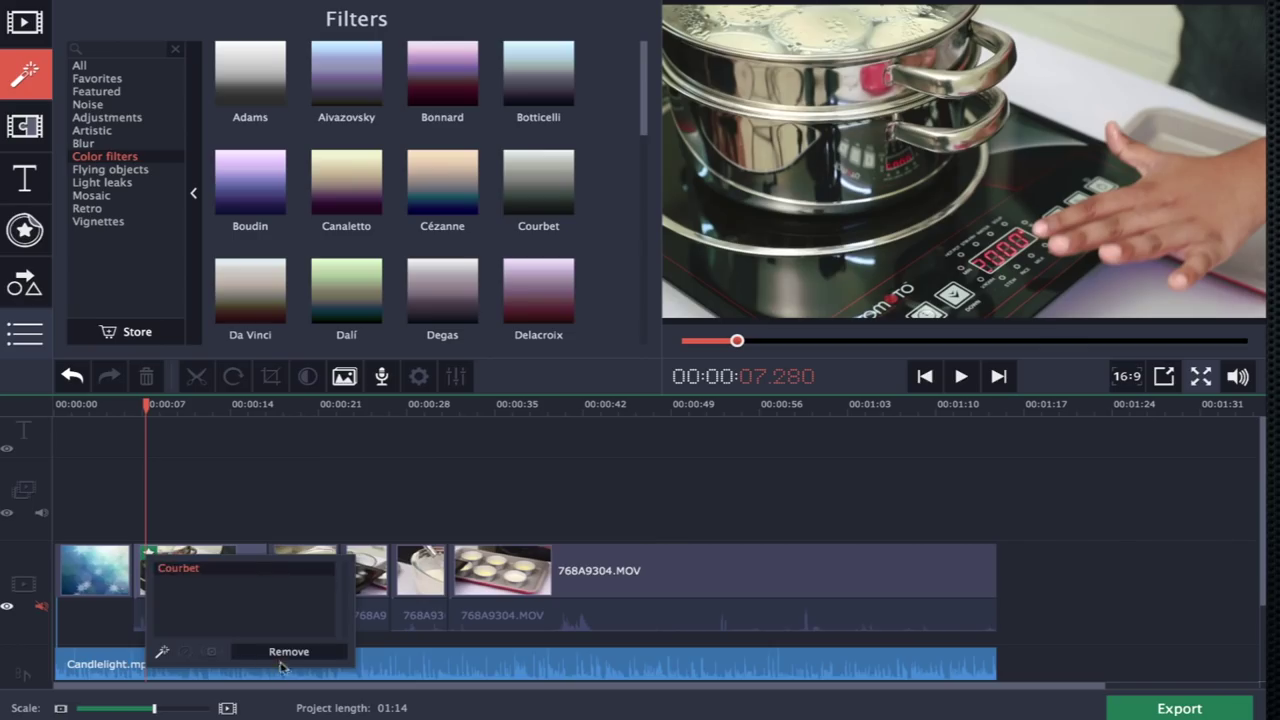
click(287, 659)
Apply the Gauguin color filter to 768A9309.MOV, and browse the Vignettes and Mosaic filter categories
scroll(260, 280, down, 3)
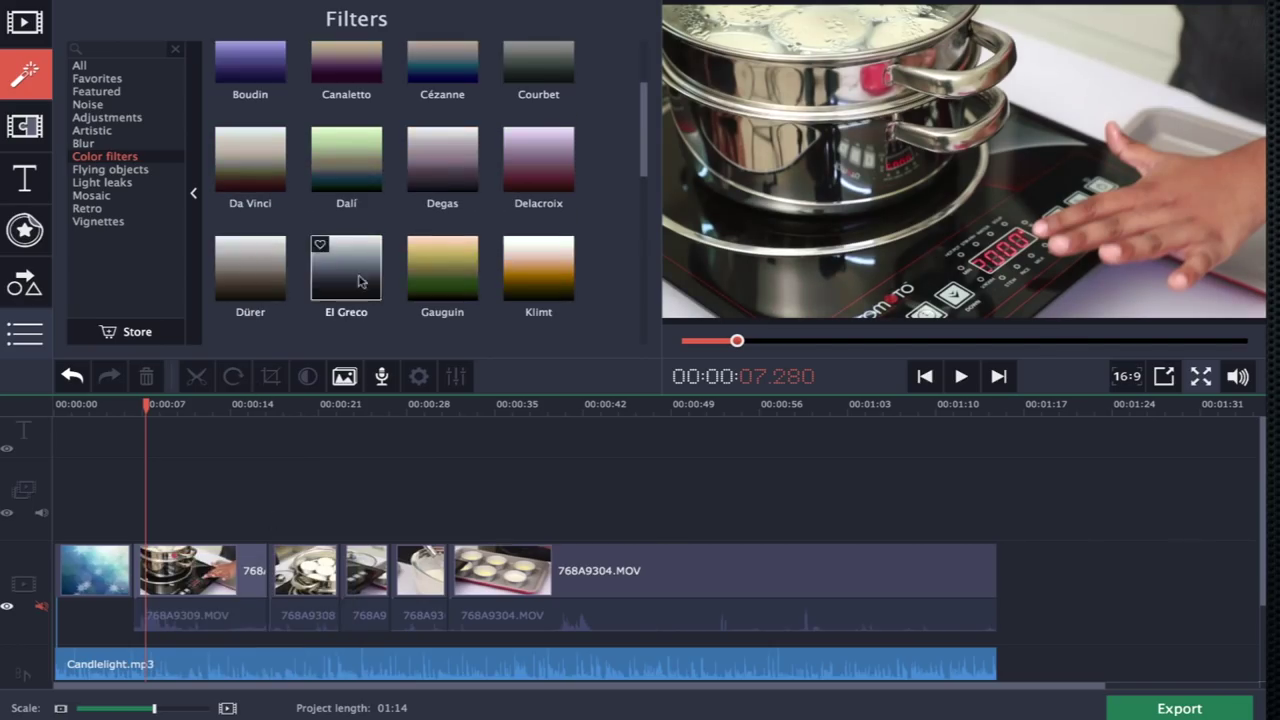
drag(446, 279, 166, 553)
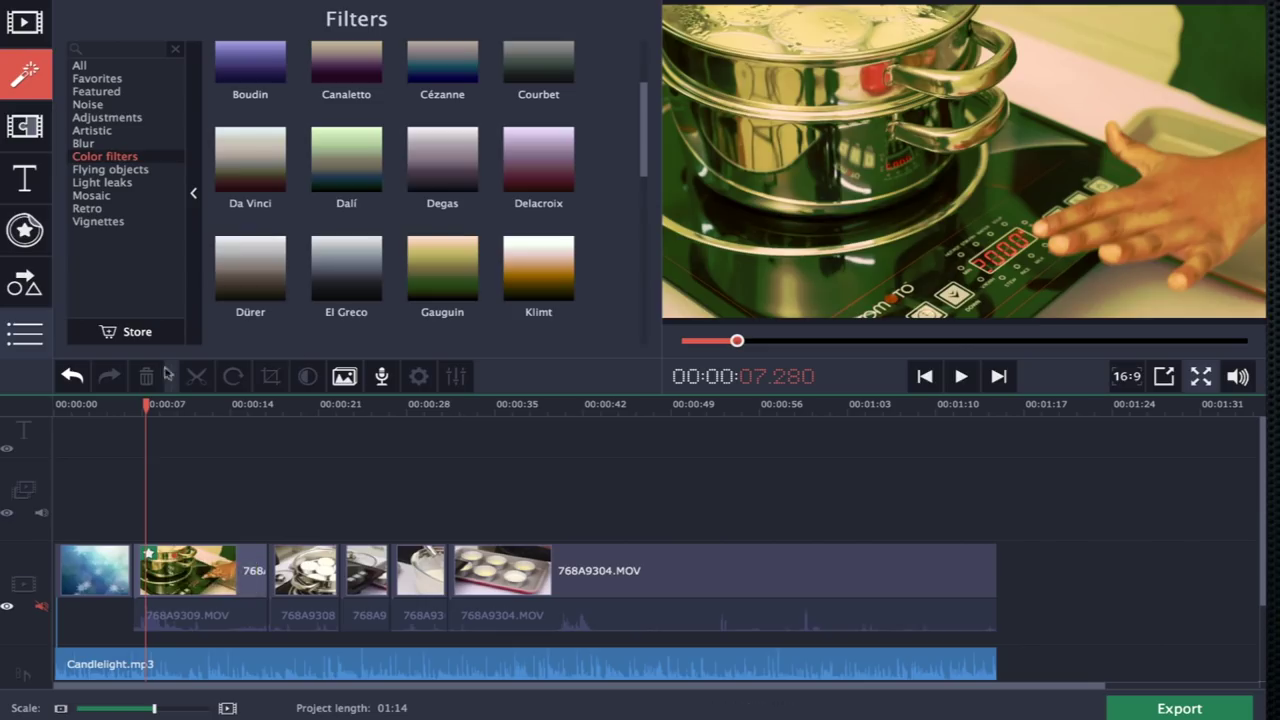
click(98, 222)
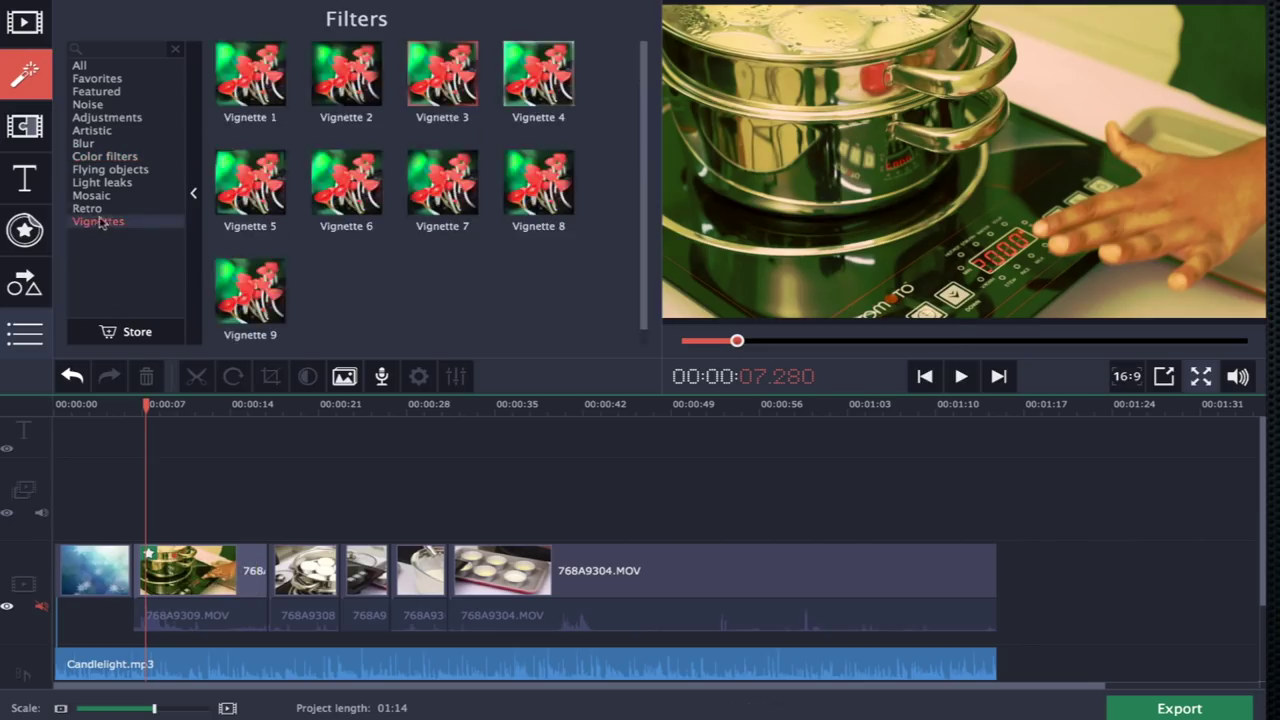
click(105, 197)
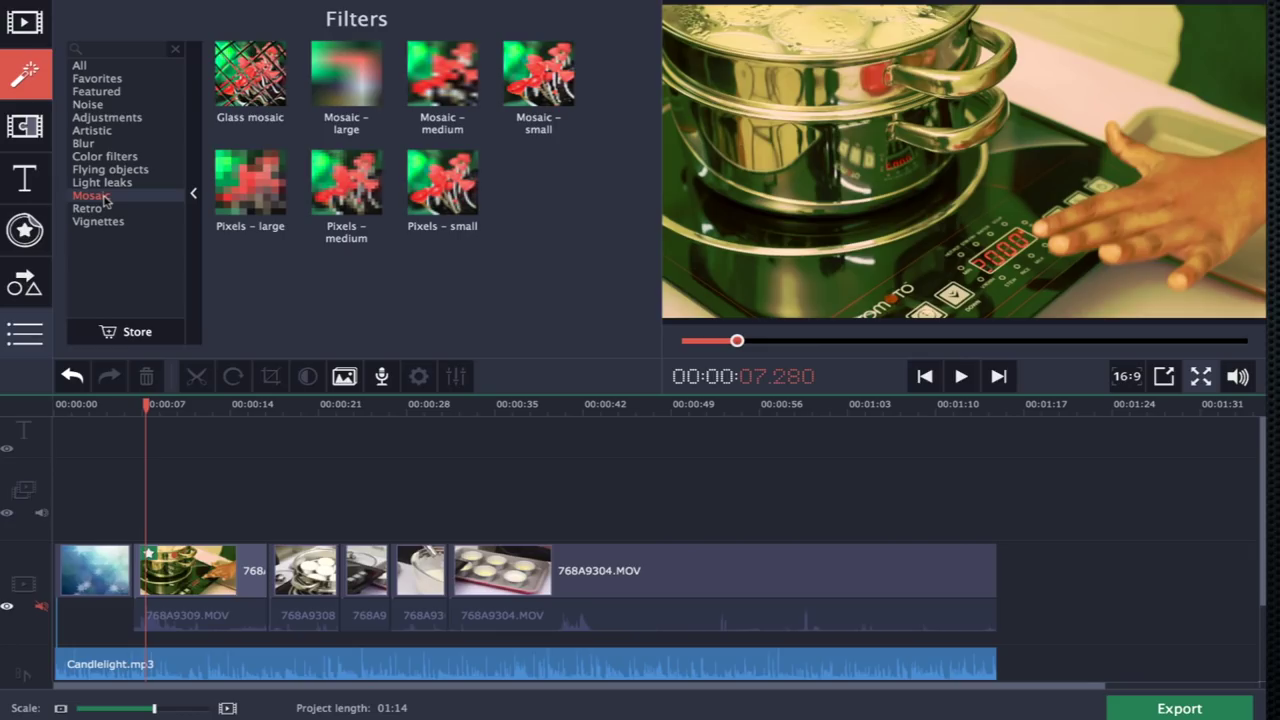
Place the Puzzle ← transition from the Blocks category between the 768A9308 and 768A9306 clips
click(21, 130)
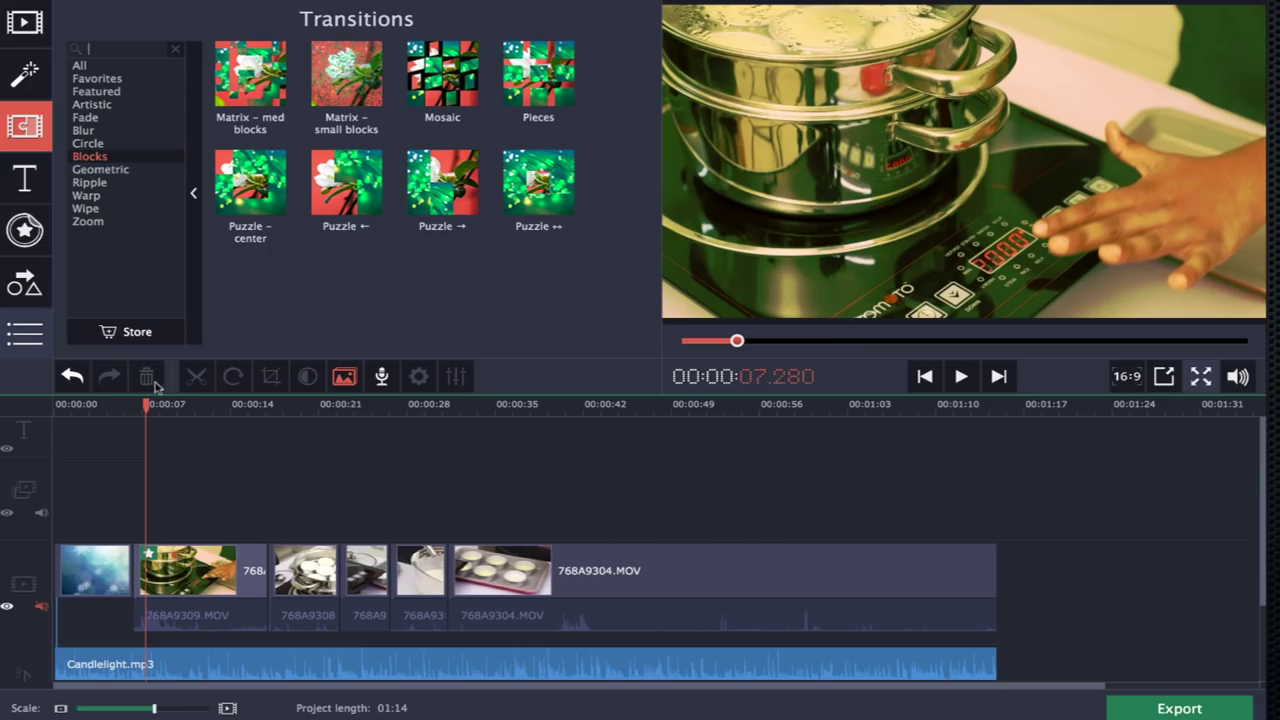
drag(152, 414, 340, 438)
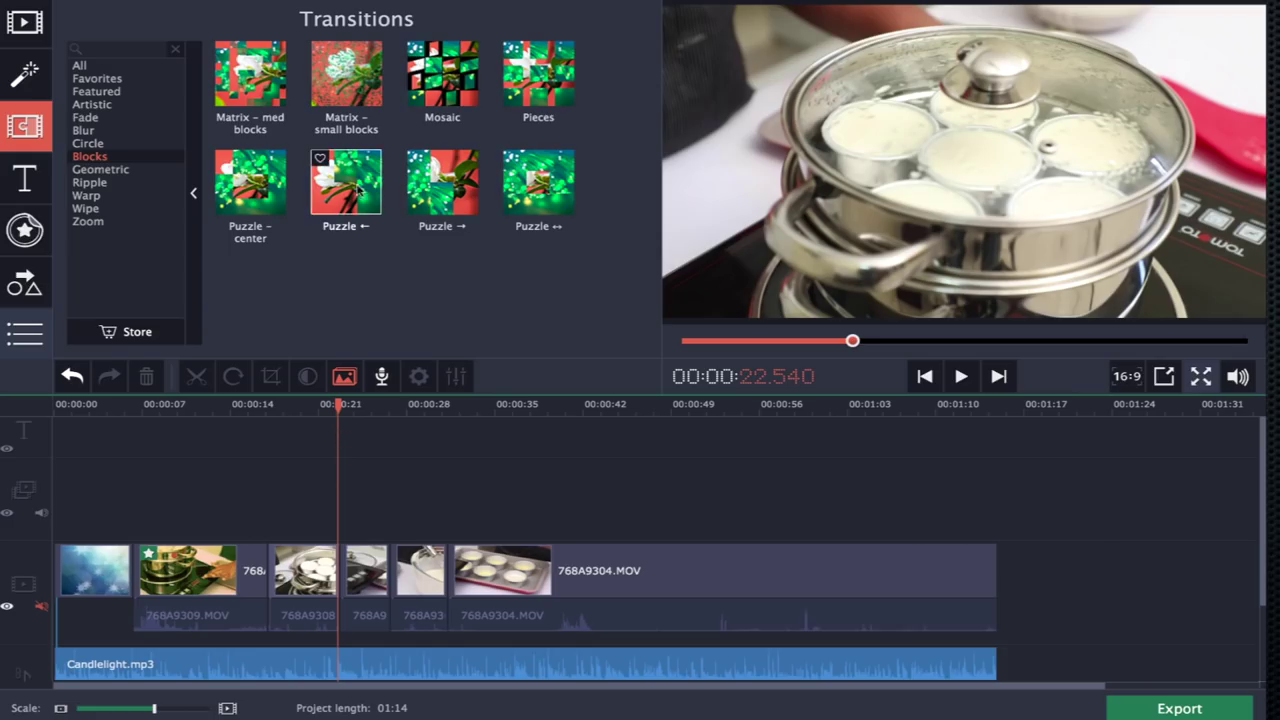
drag(360, 190, 336, 575)
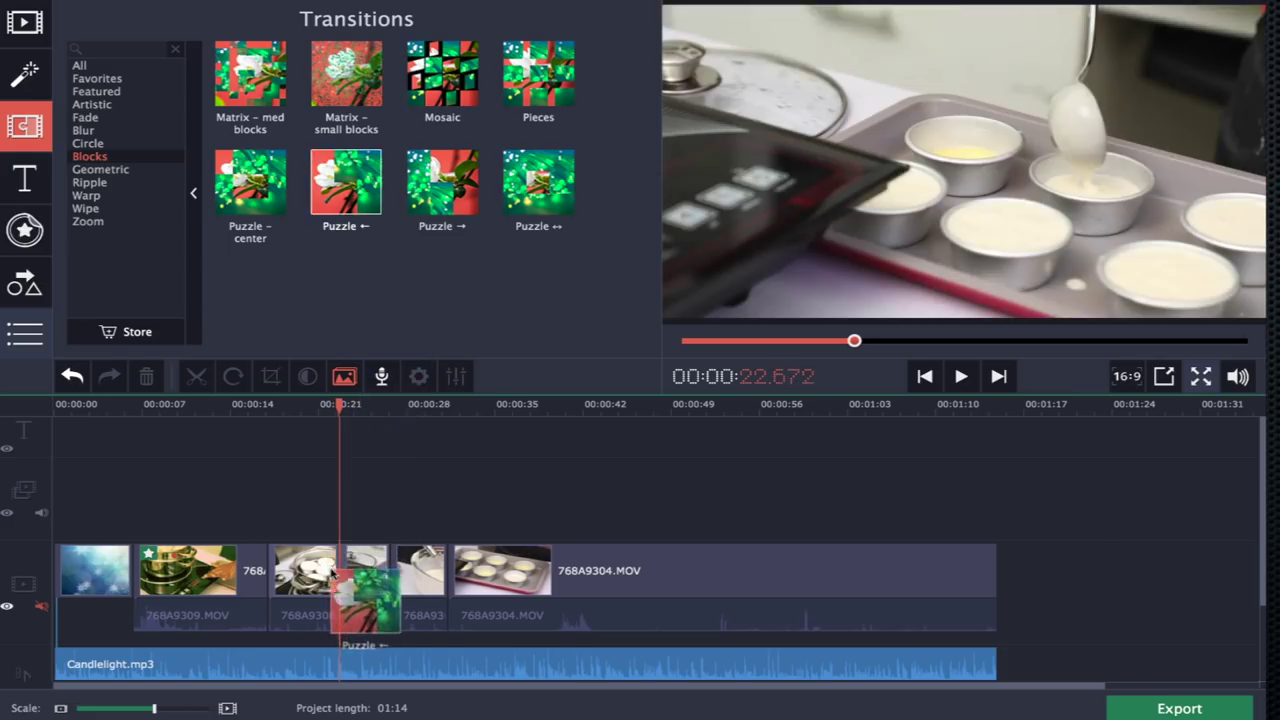
Preview the Puzzle ← transition by playing the timeline from about 21 seconds
drag(335, 410, 320, 405)
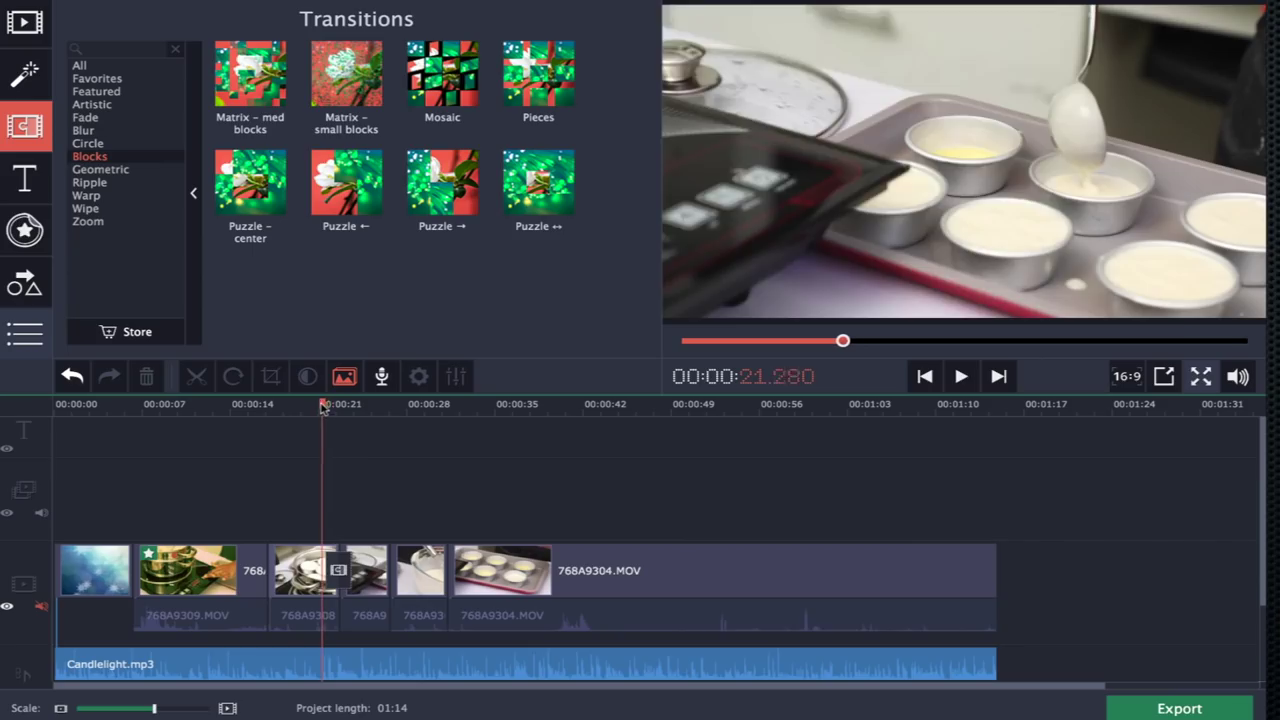
key(space)
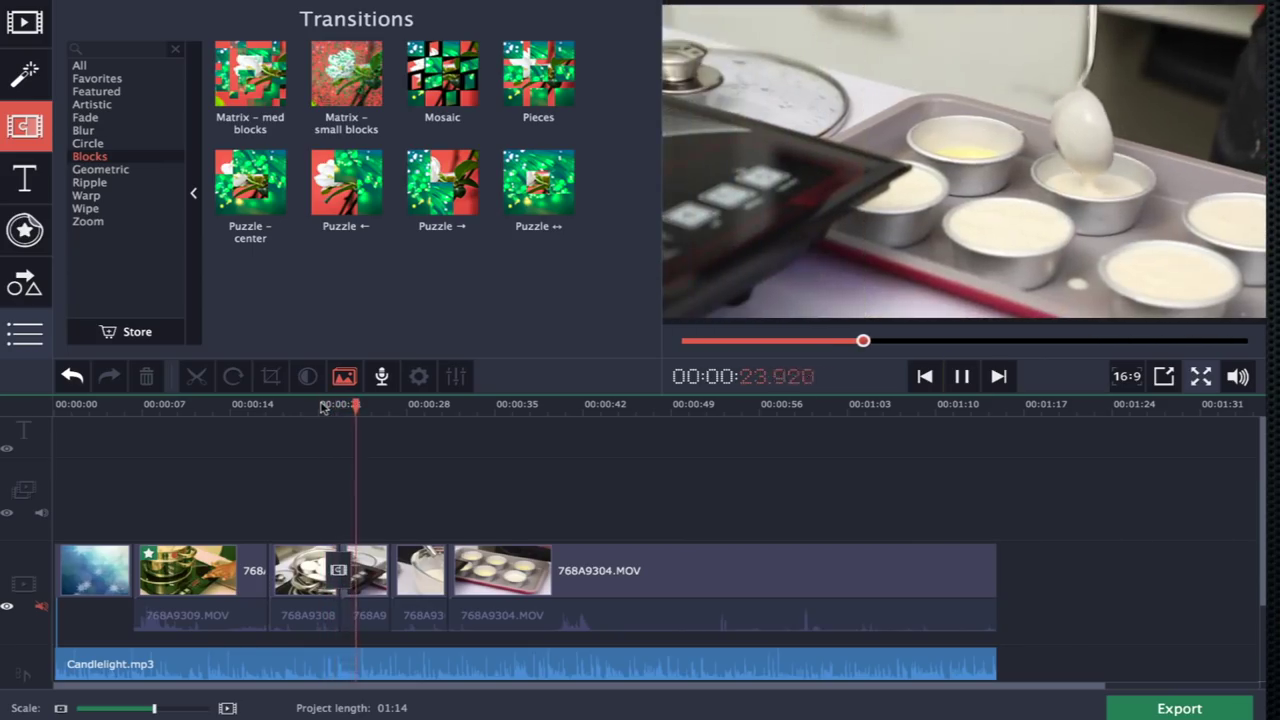
key(space)
Open the properties of the Puzzle ← transition between the 768A9308 and 768A9306 clips and remove the transition
drag(366, 424, 338, 410)
mouse_move(153, 710)
mouse_down()
mouse_move(137, 710)
mouse_move(154, 710)
mouse_up()
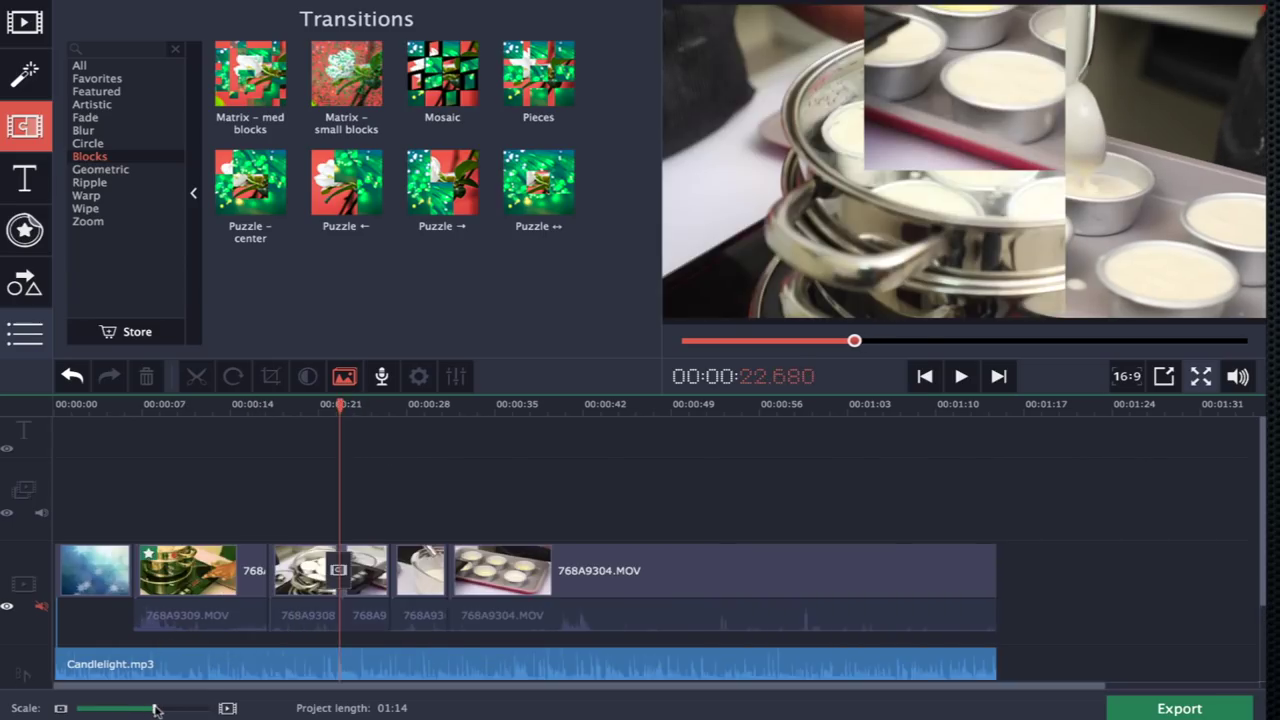
double_click(338, 568)
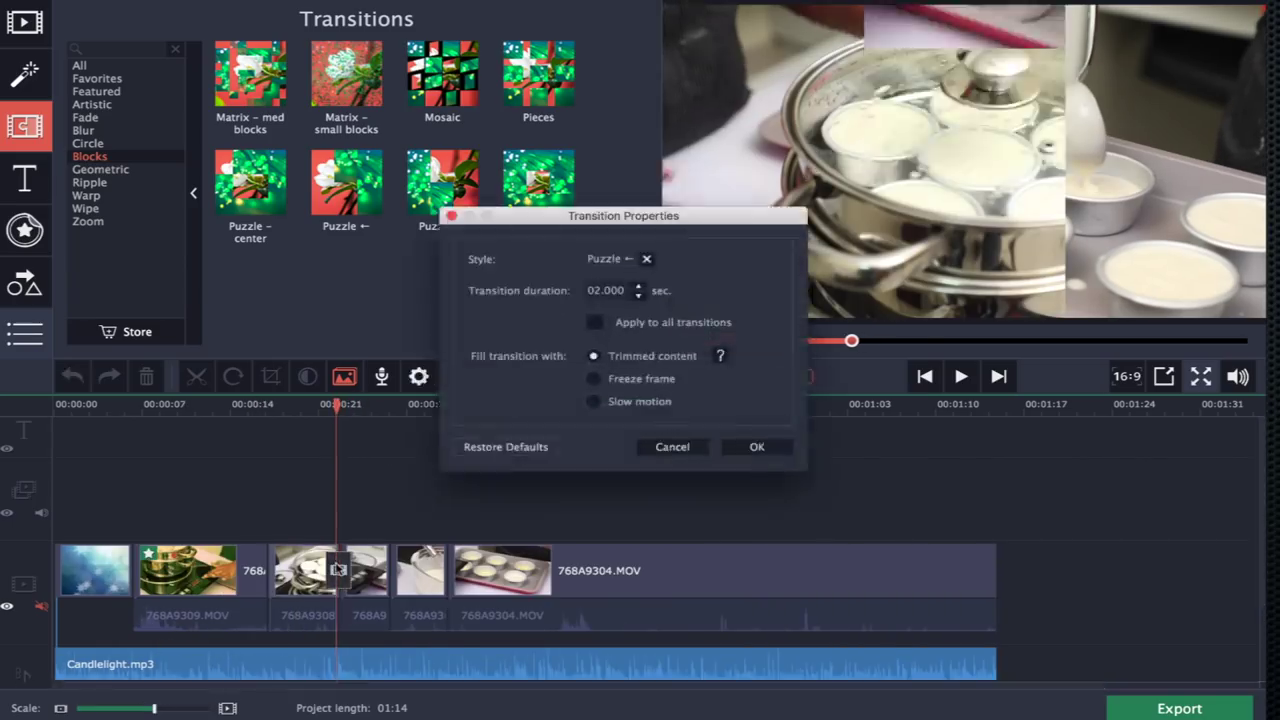
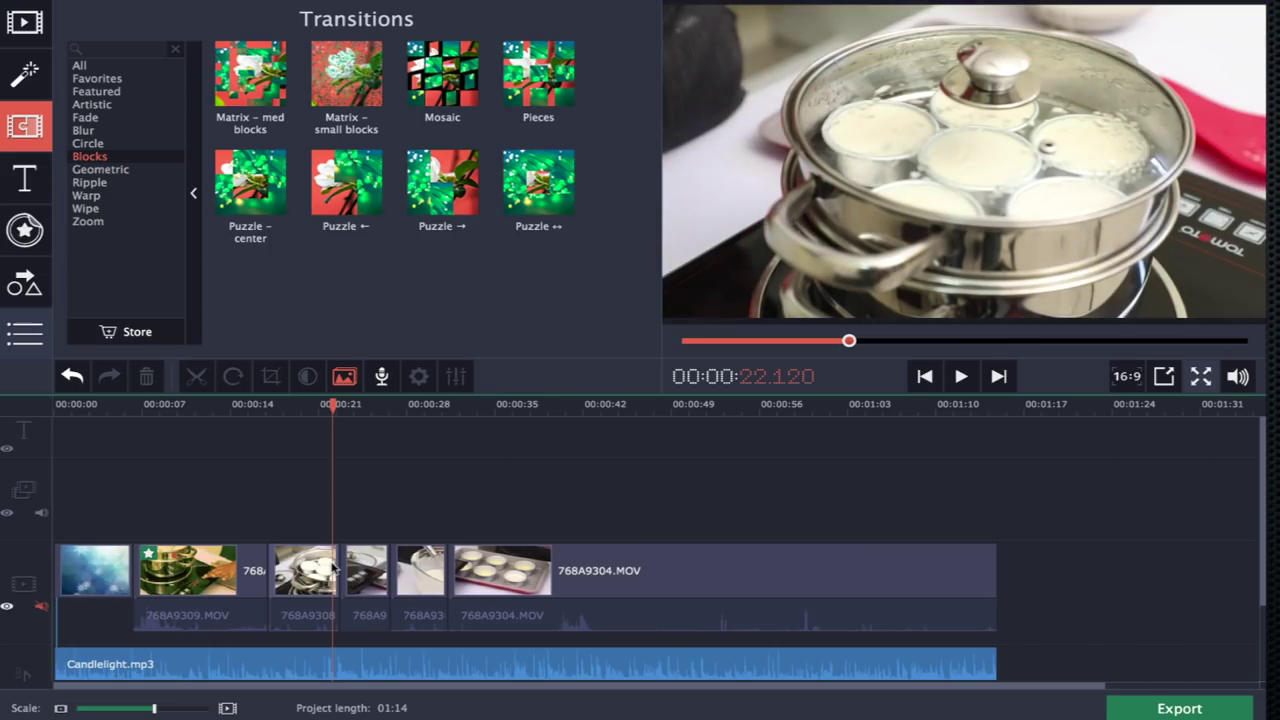
Place the Clean slanted line title on the title track above the 768A9308 clip
click(7, 180)
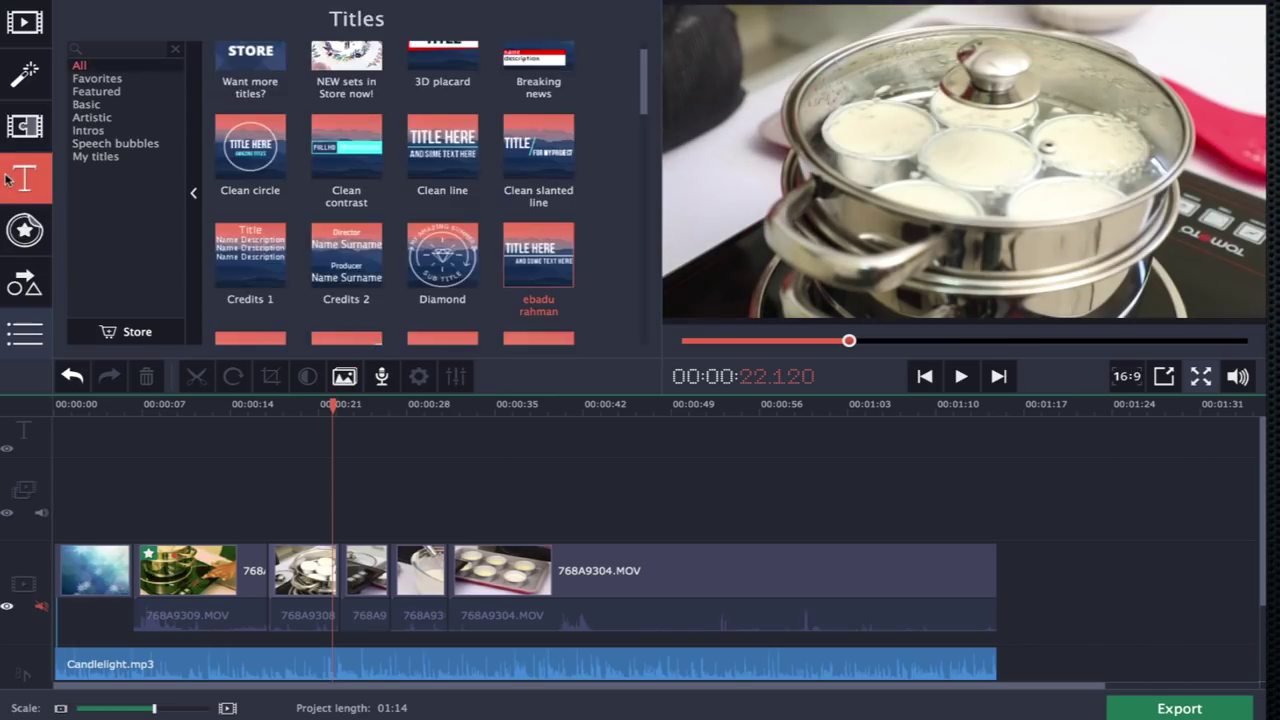
scroll(545, 140, down, 1)
click(548, 128)
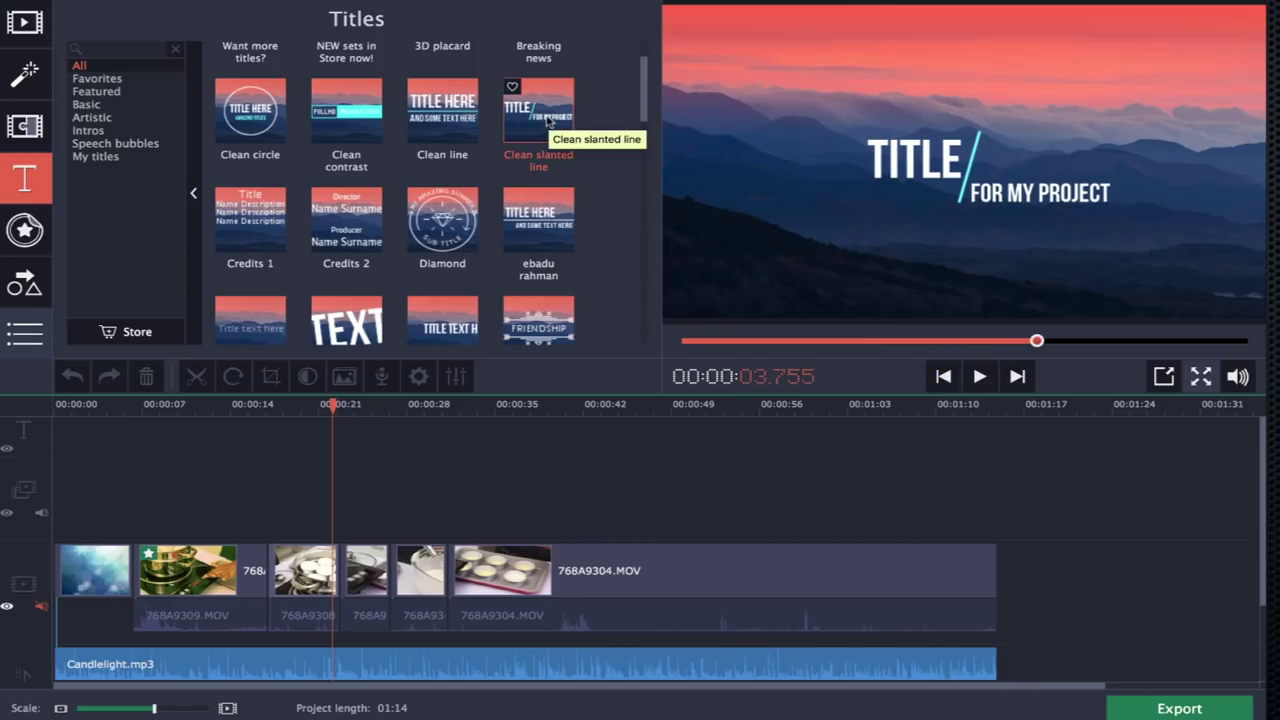
drag(548, 122, 300, 440)
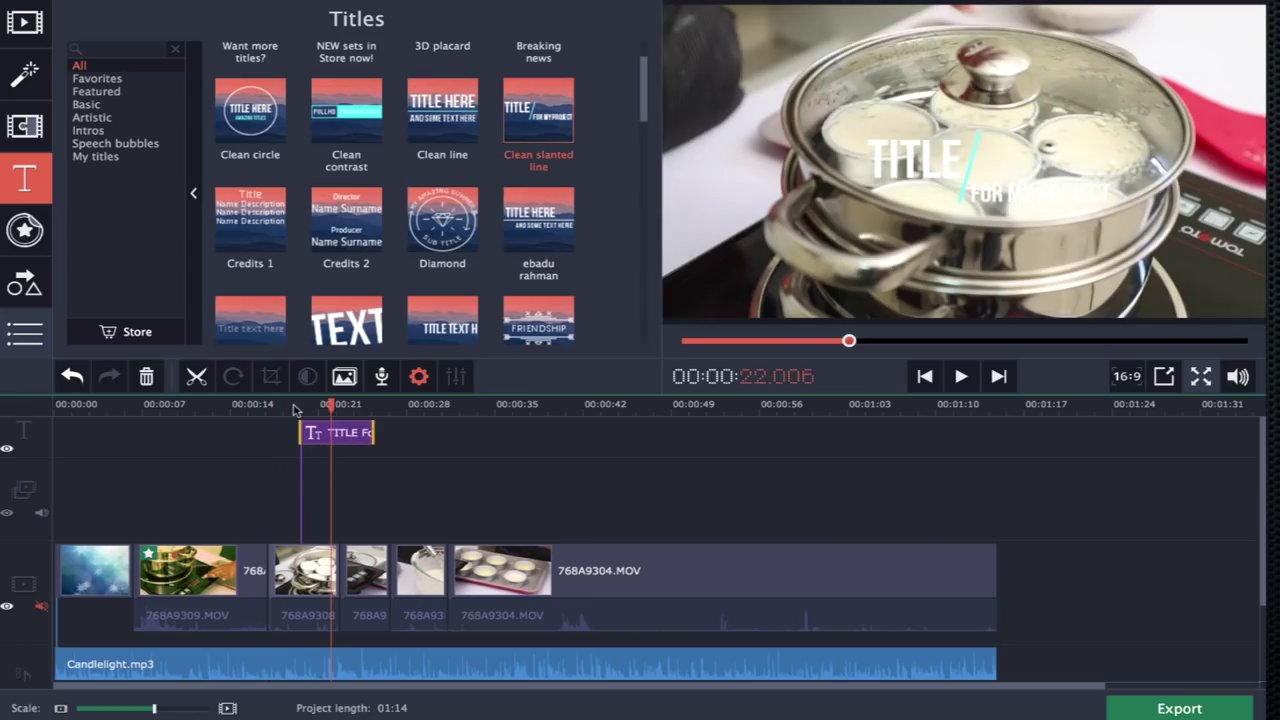
Replace the word "TITLE" in the placed Clean slanted line title with "WORK"
double_click(350, 442)
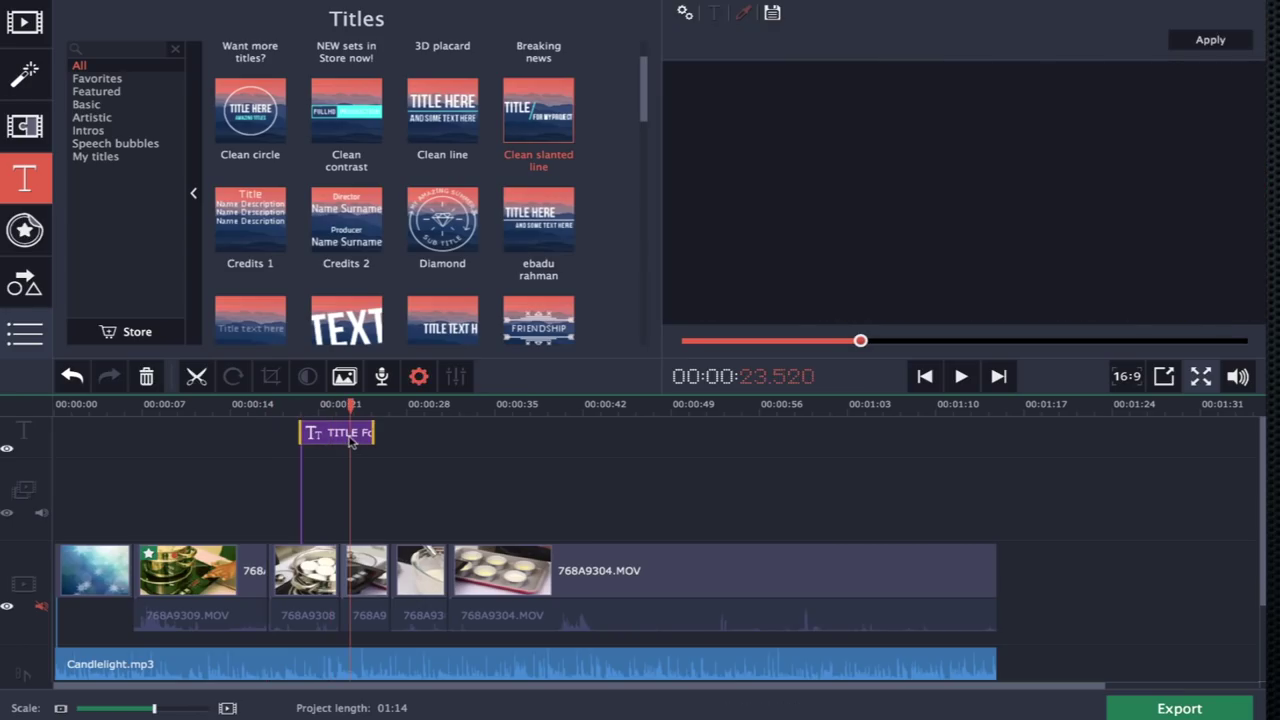
double_click(902, 196)
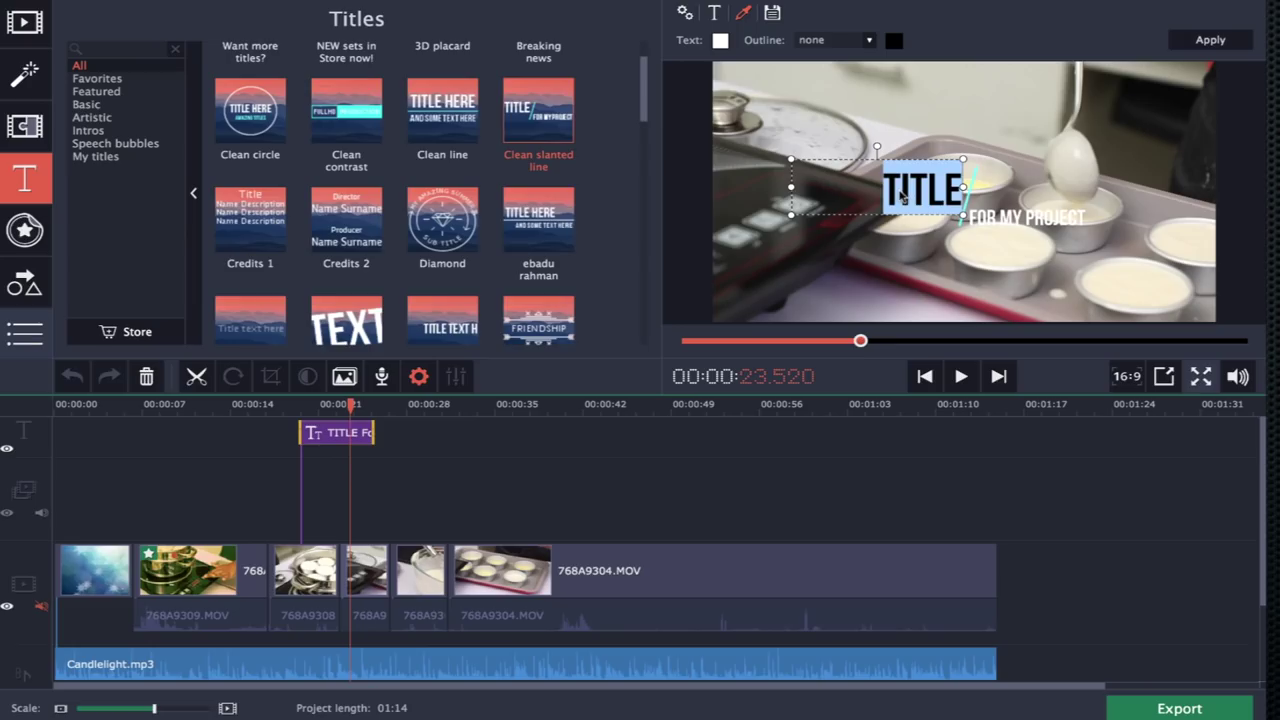
text(WORK)
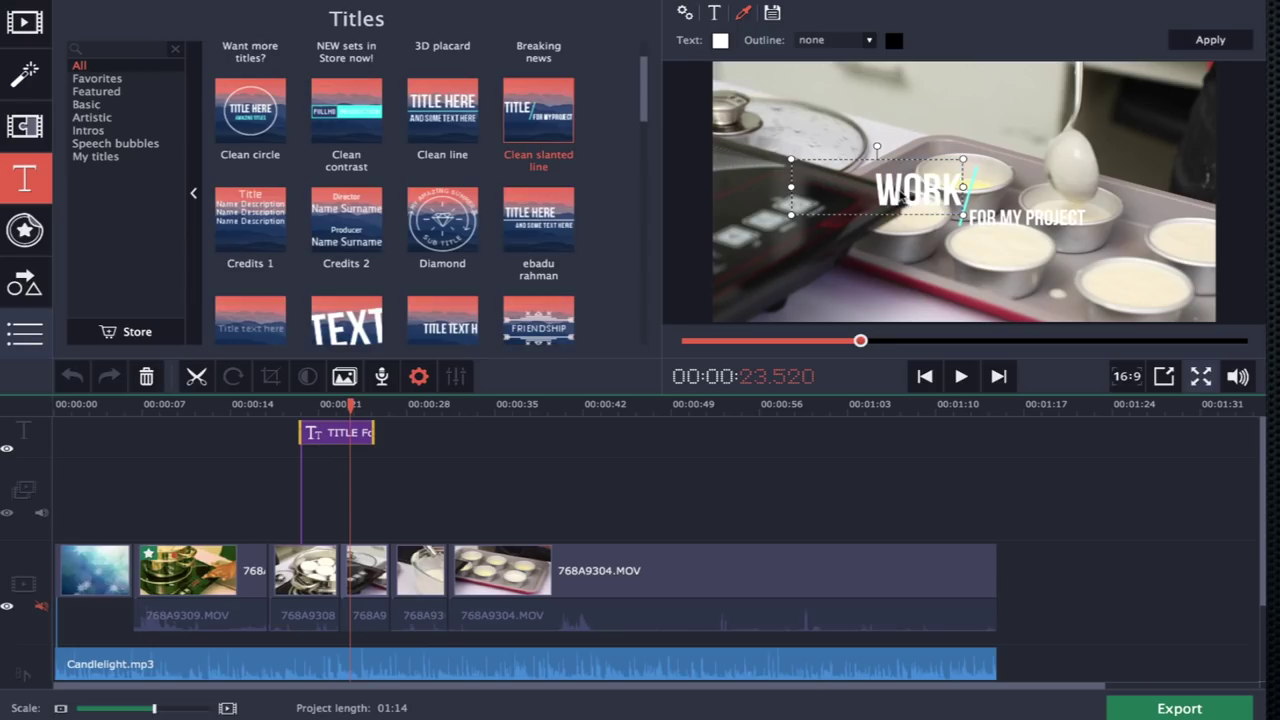
Set the outline color of the "WORK" text to #7b4812, and delete the title from the timeline
double_click(902, 196)
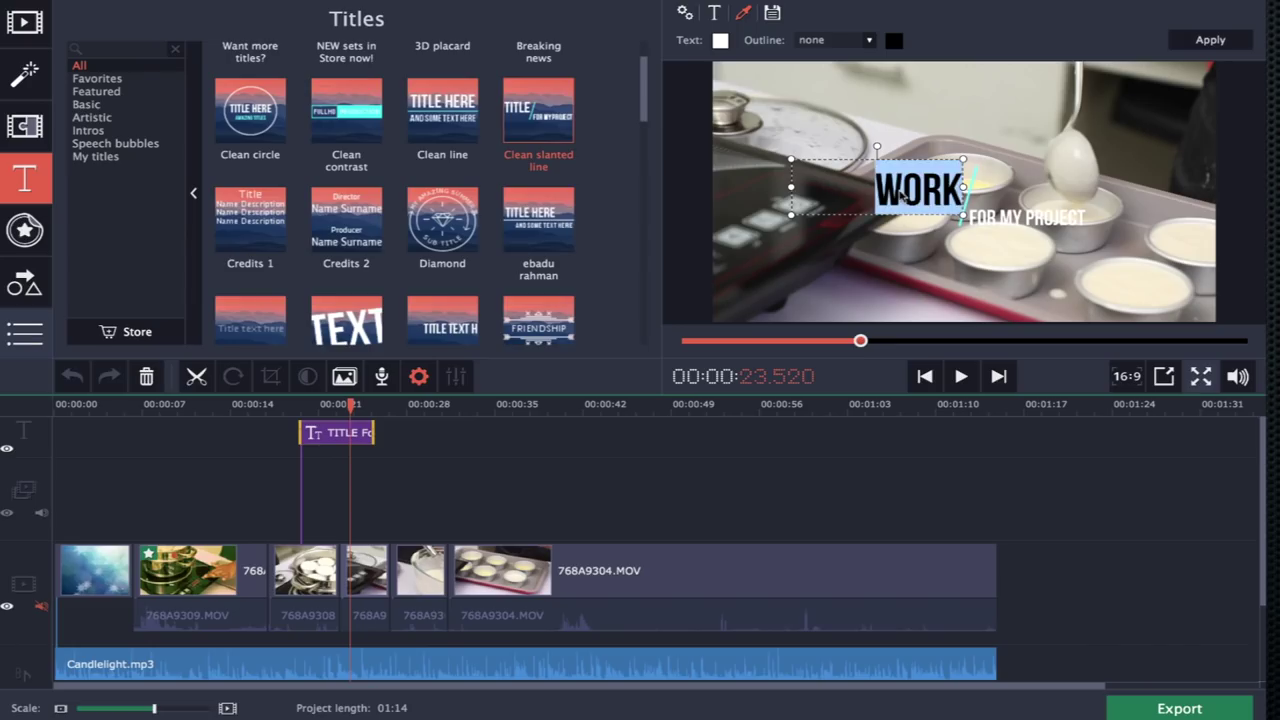
click(714, 13)
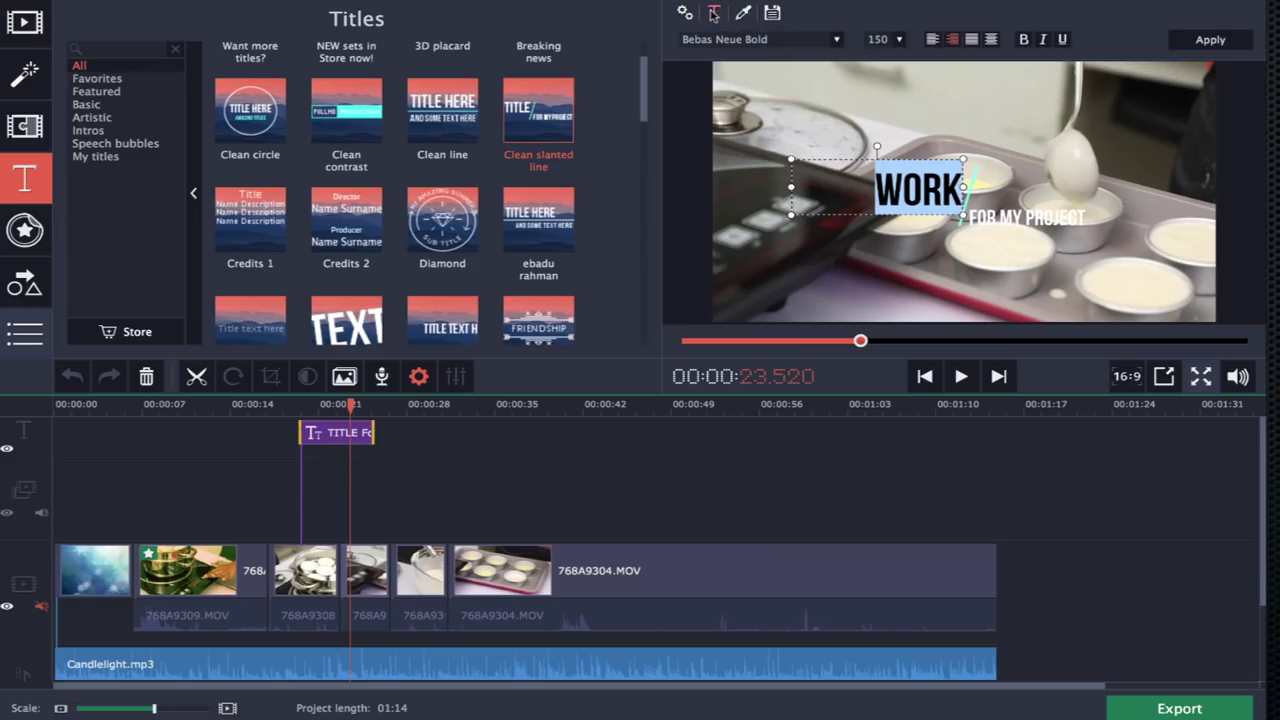
click(742, 13)
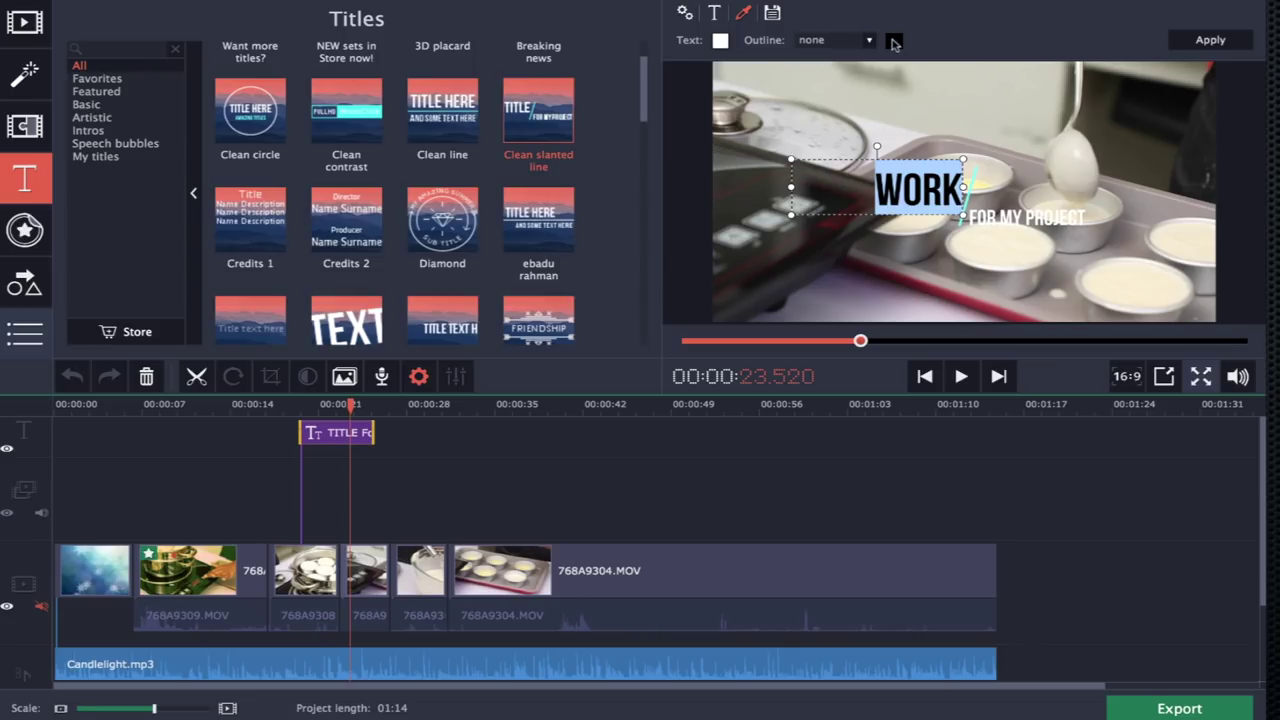
click(893, 42)
click(814, 147)
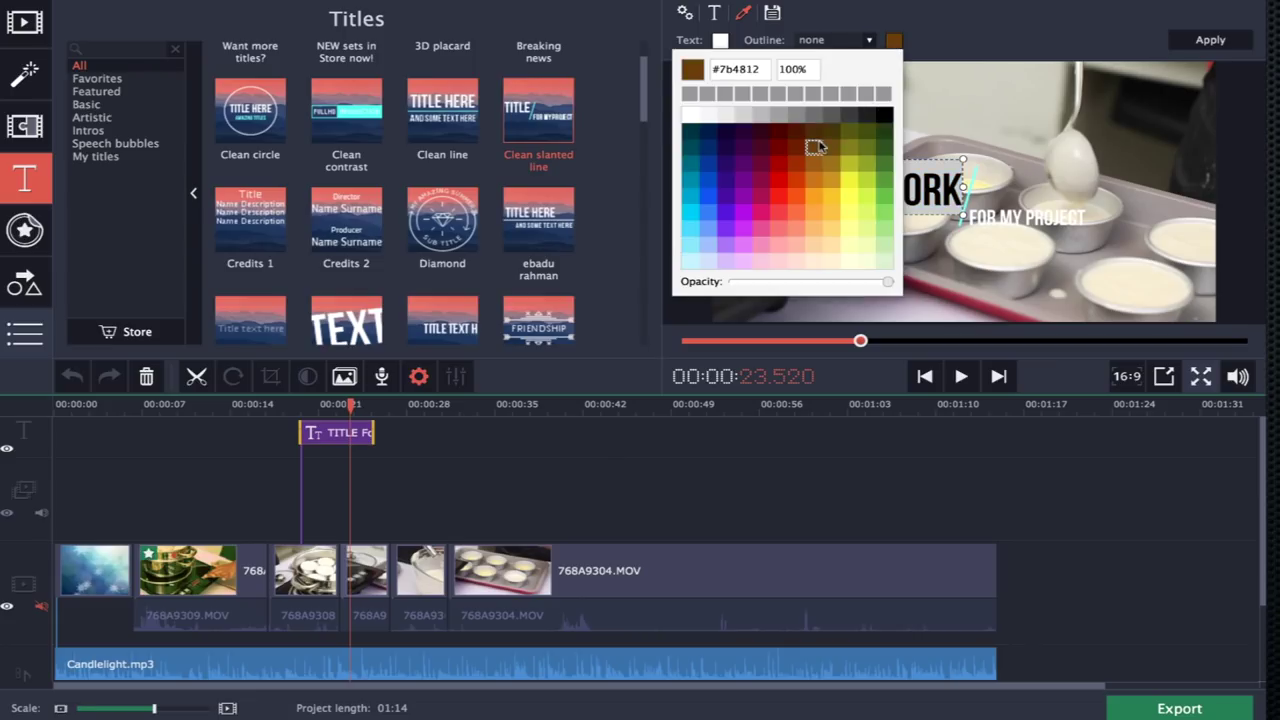
click(962, 91)
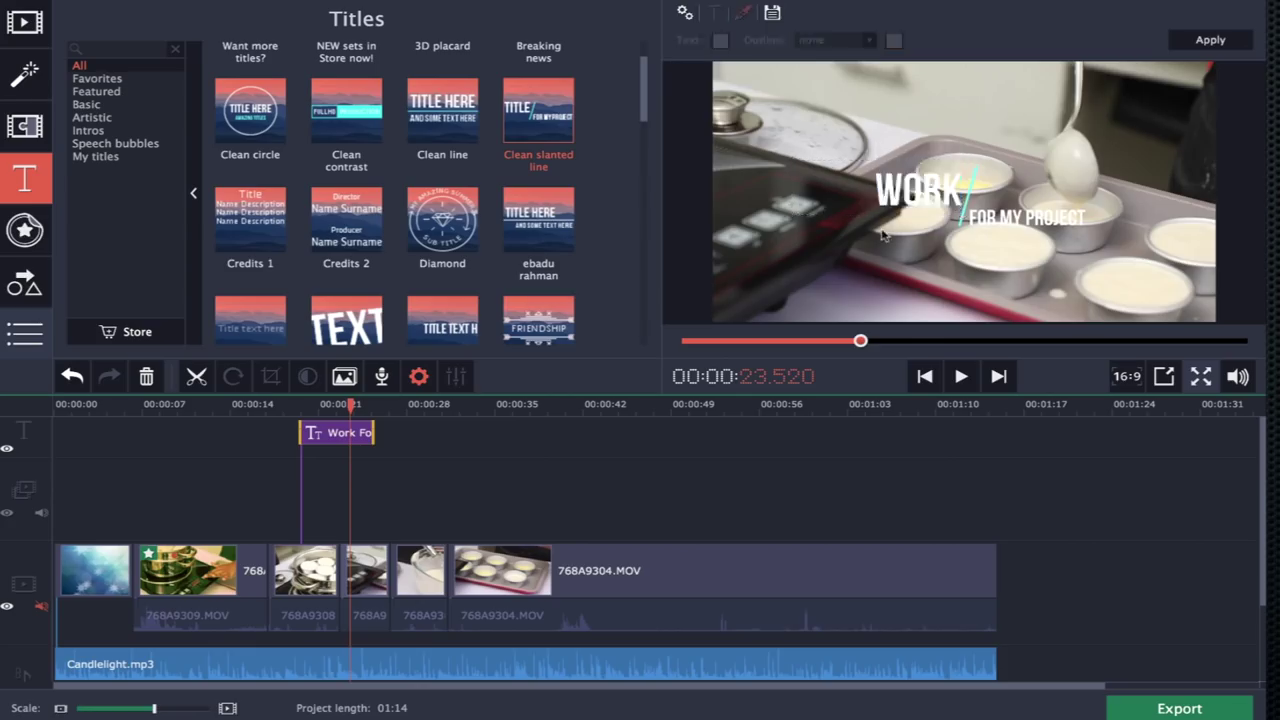
click(320, 433)
key(Delete)
Browse the title categories and place the Artistic title Breaking news above the 768A9308 clip at about 18 seconds
scroll(405, 314, down, 3)
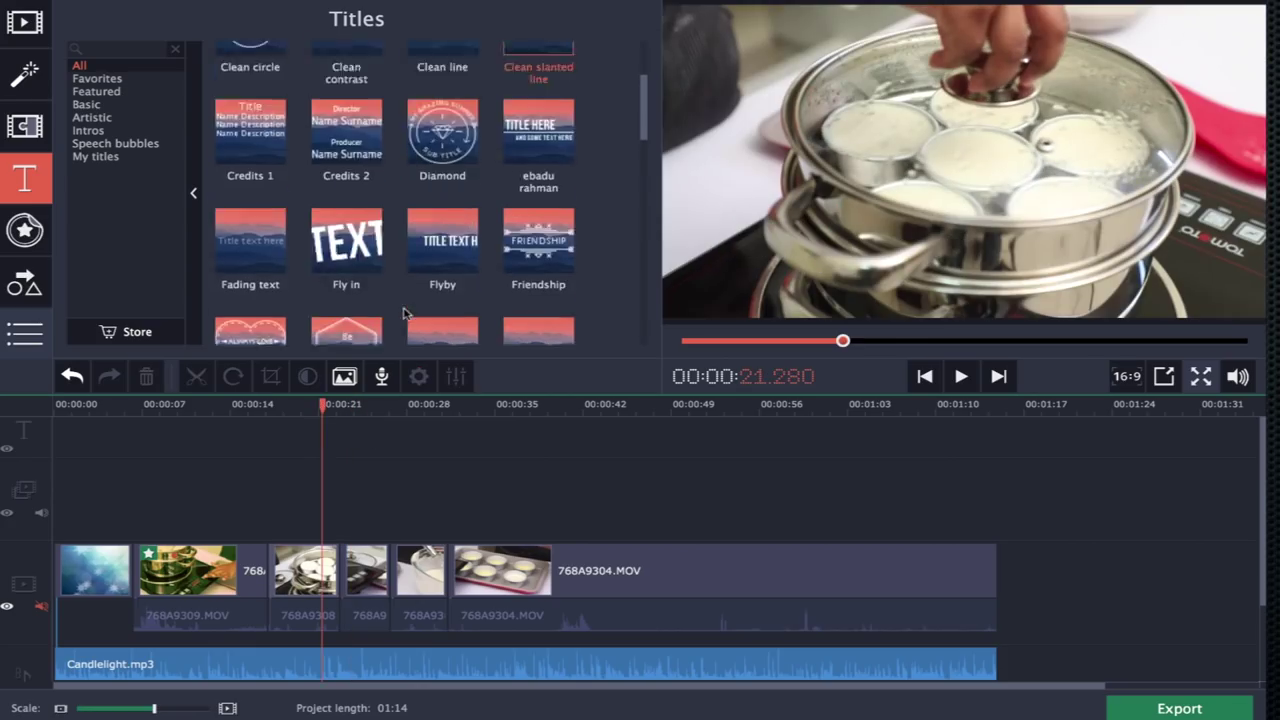
click(110, 144)
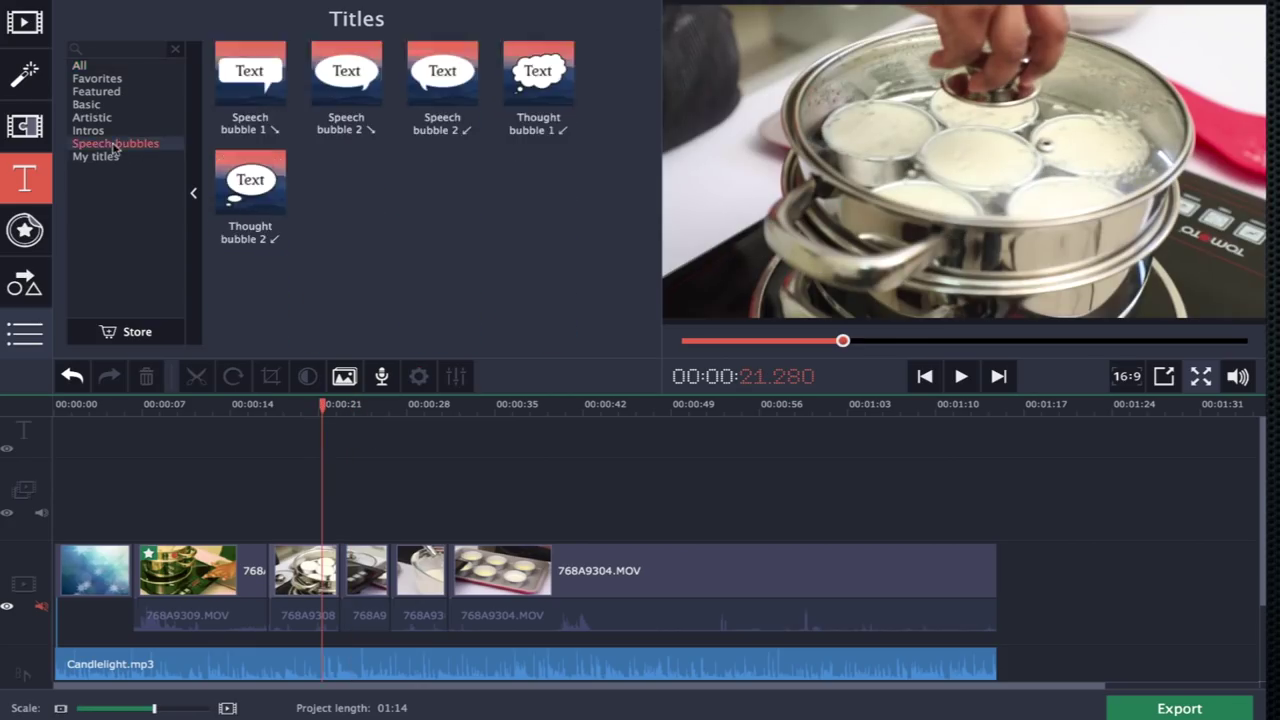
click(87, 131)
click(96, 118)
click(330, 85)
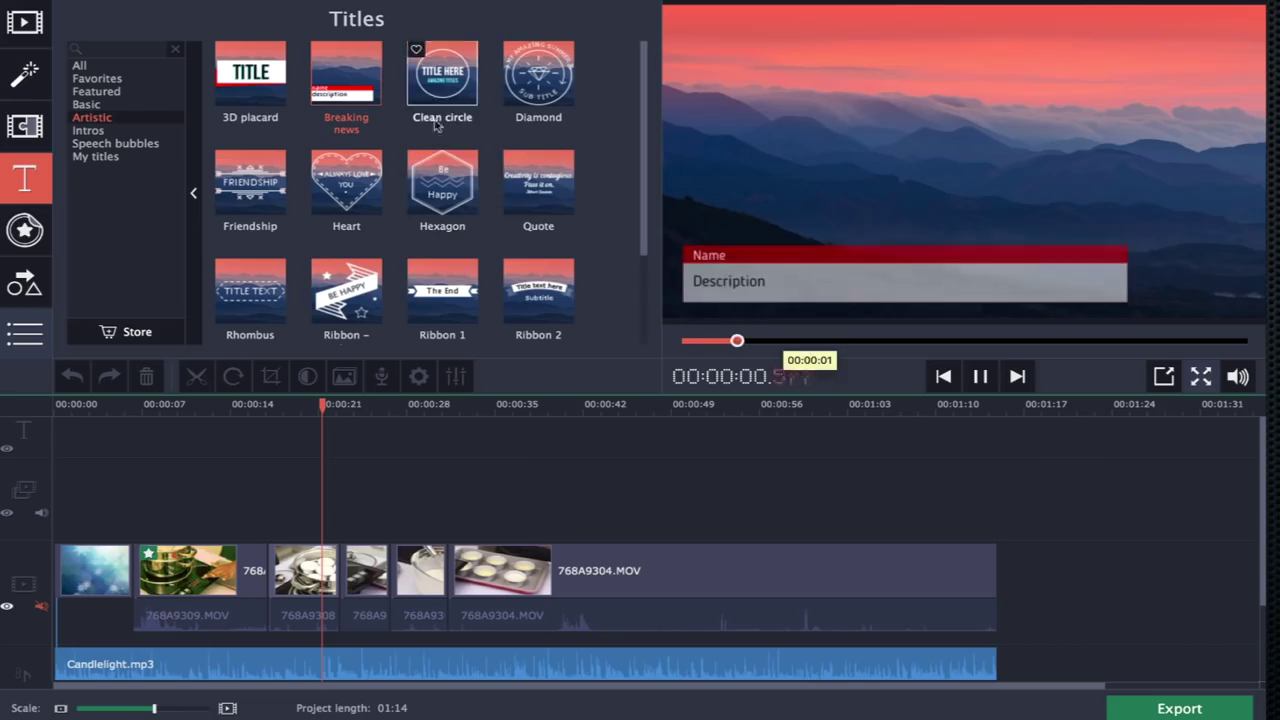
key(space)
drag(330, 85, 285, 470)
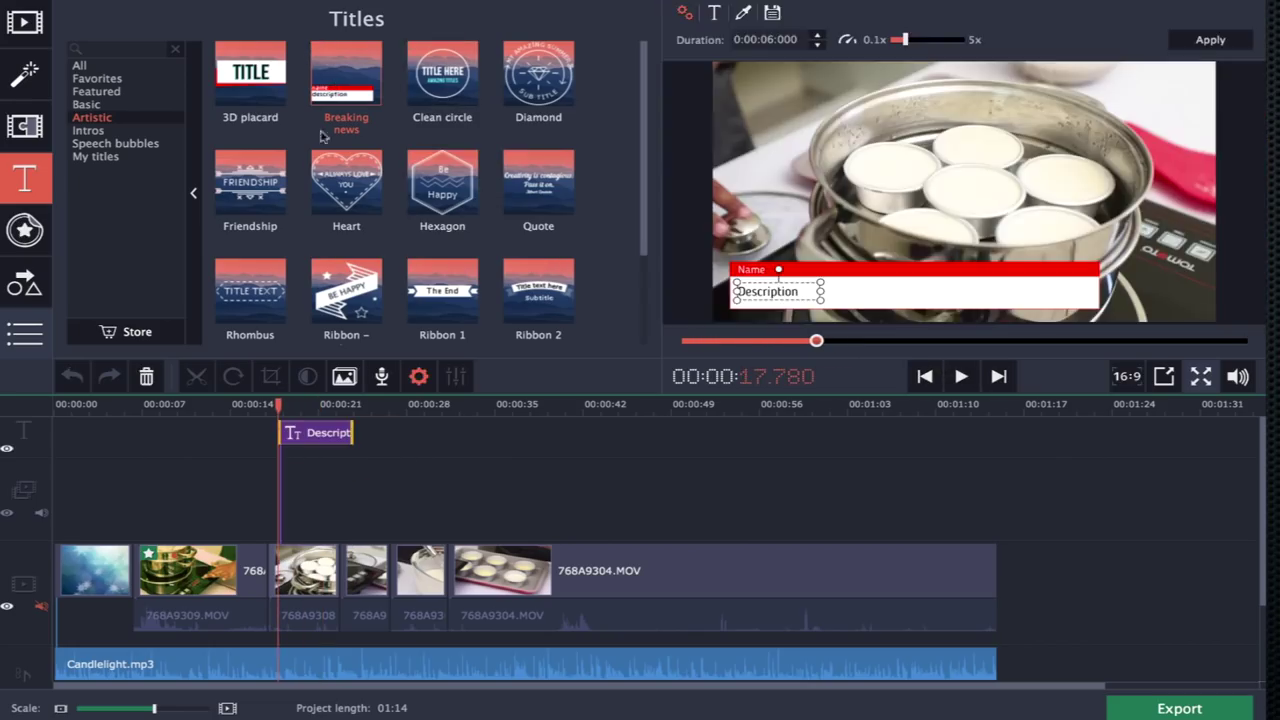
Preview the Breaking news title on the timeline and delete it
key(space)
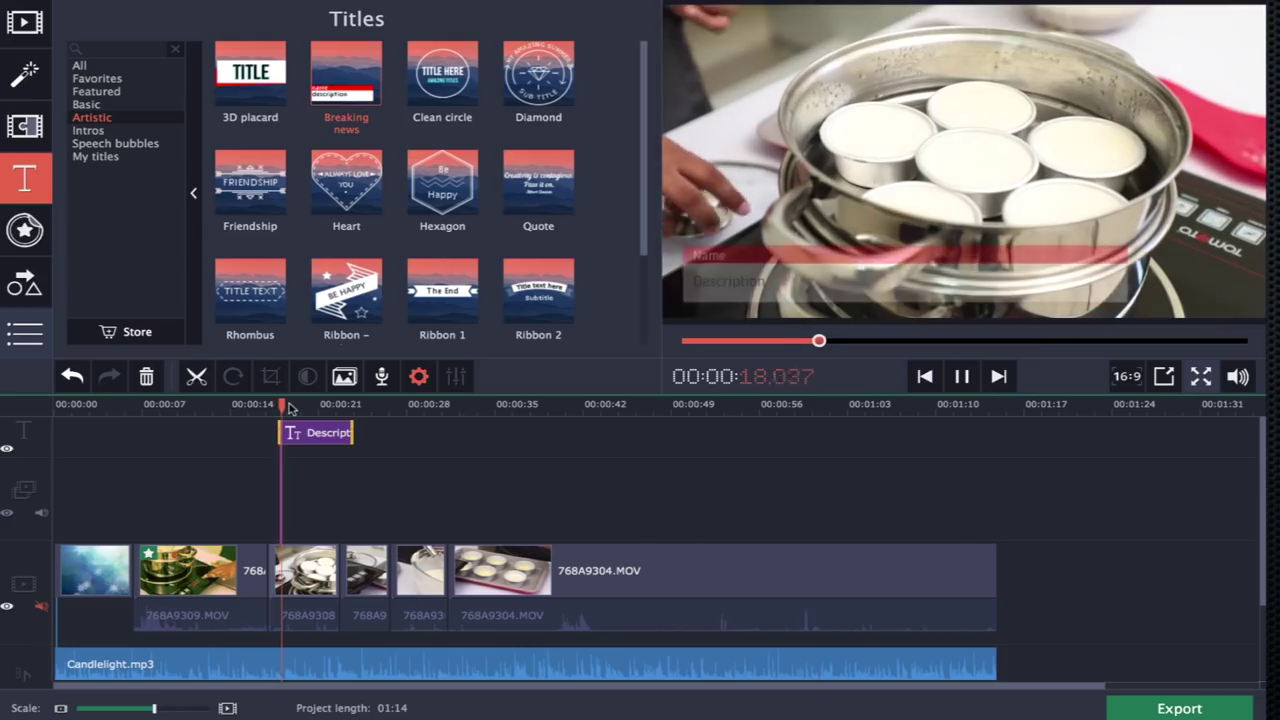
click(290, 436)
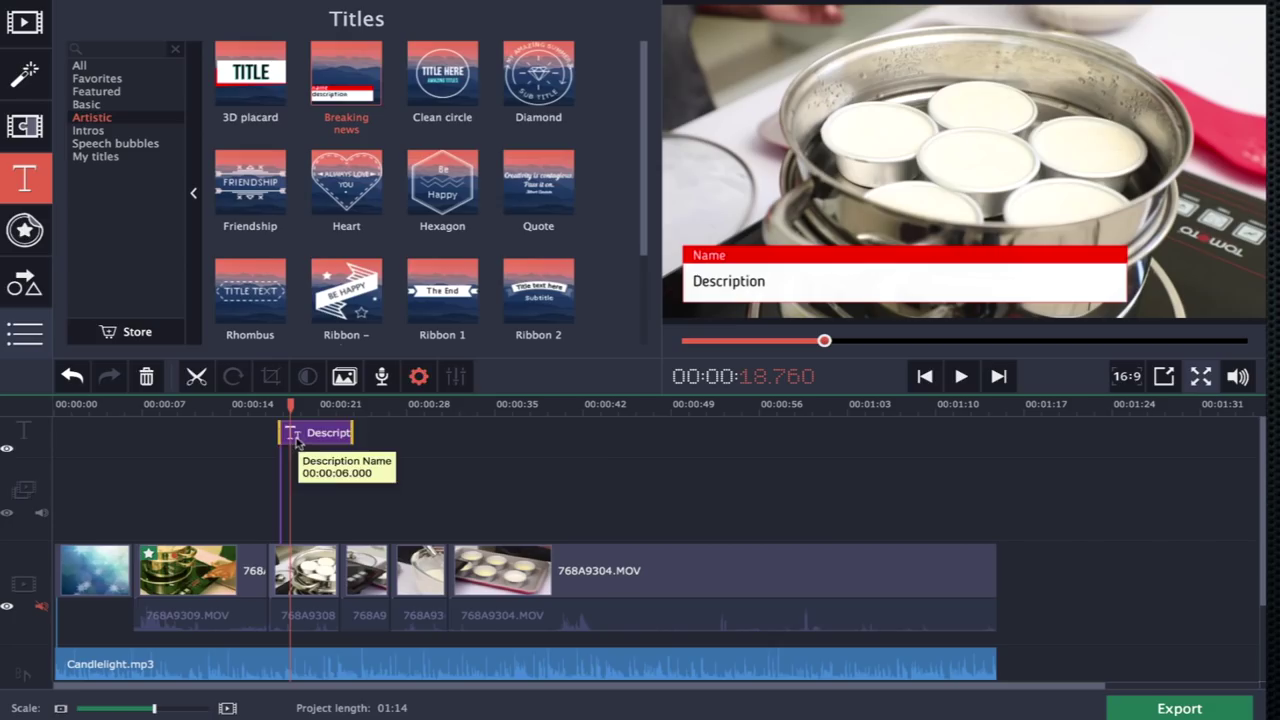
key(Delete)
Place the Video series title from the Intros category above the 768A9308 clip at about 20 seconds
scroll(643, 133, down, 1)
drag(643, 133, 643, 218)
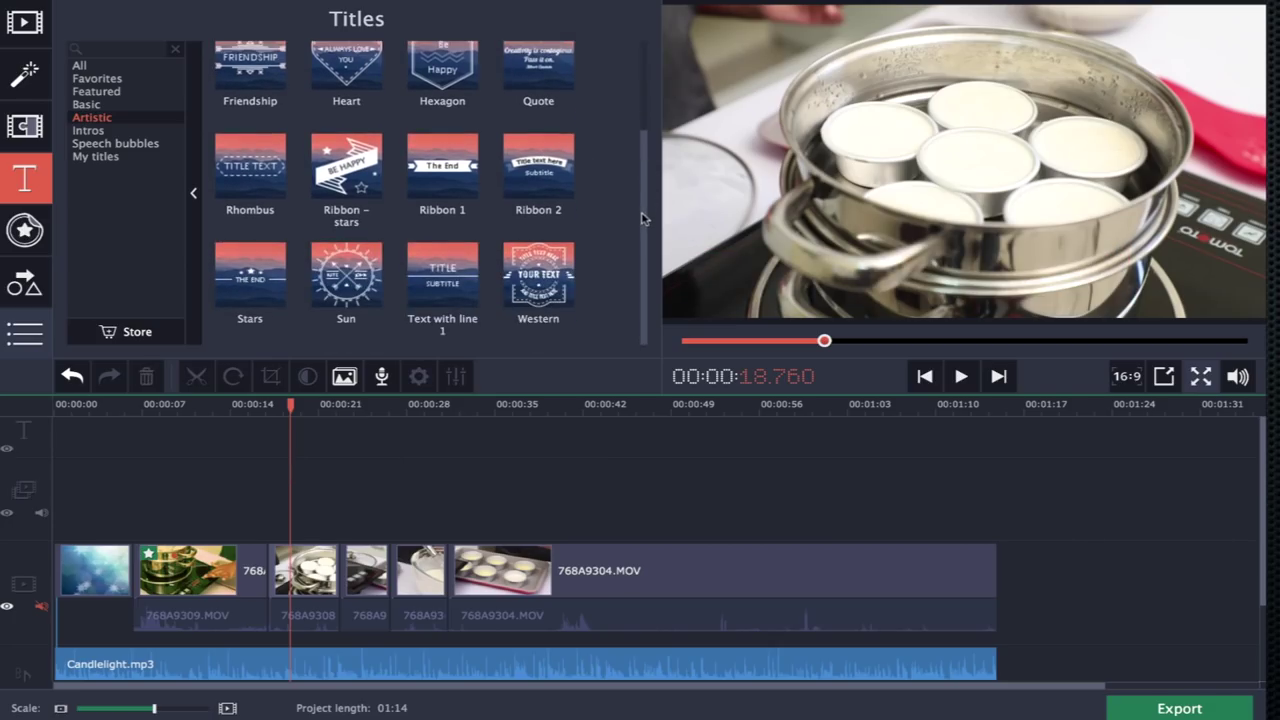
click(88, 130)
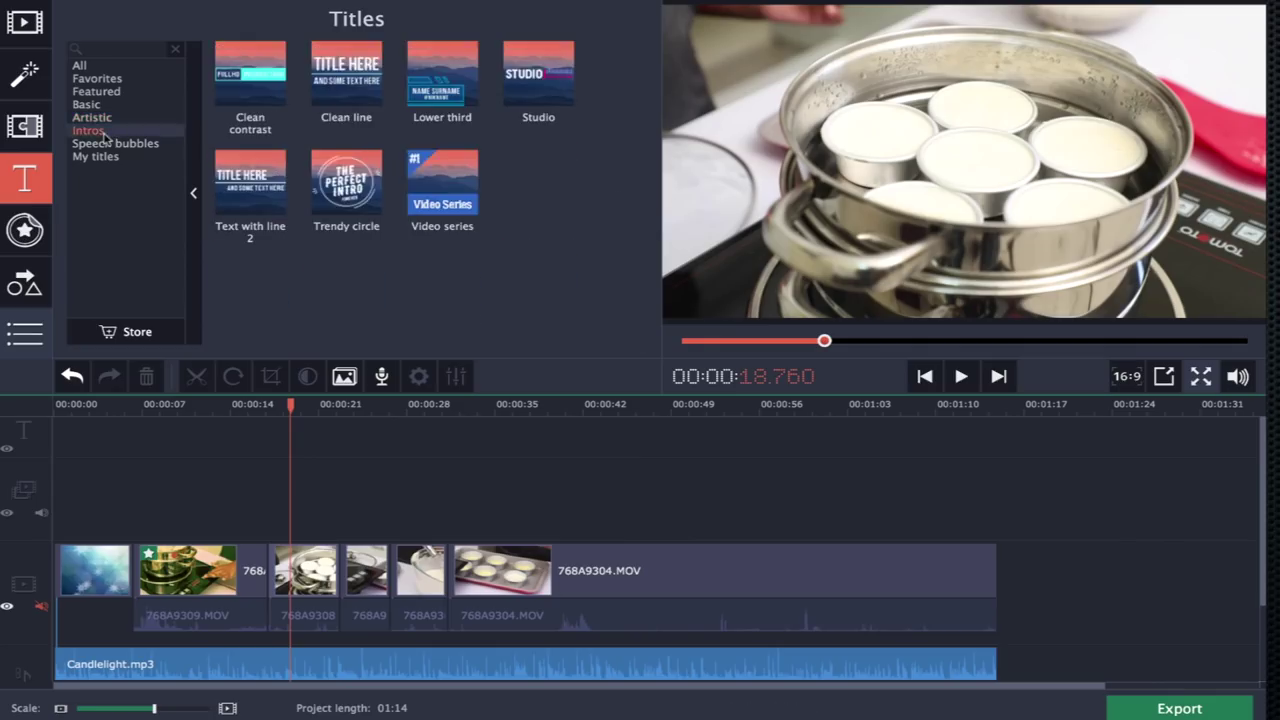
drag(442, 181, 312, 441)
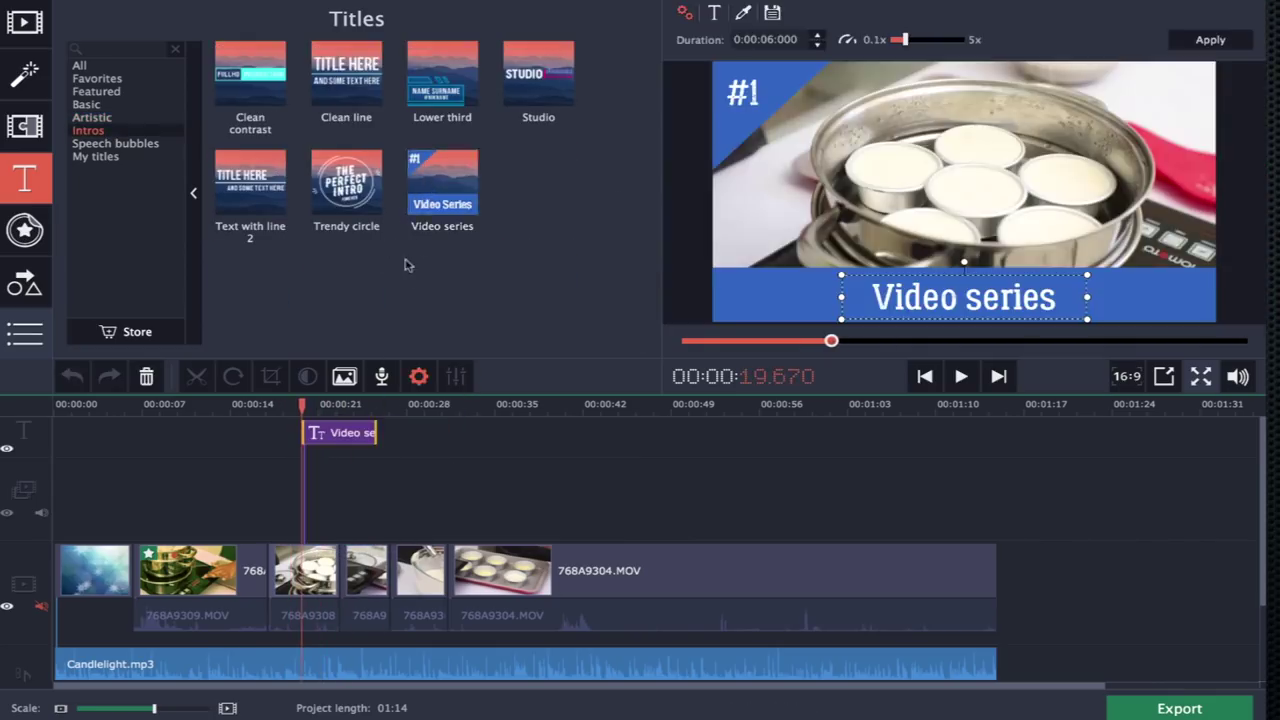
Play the timeline to preview the Video series title, and delete the title
key(space)
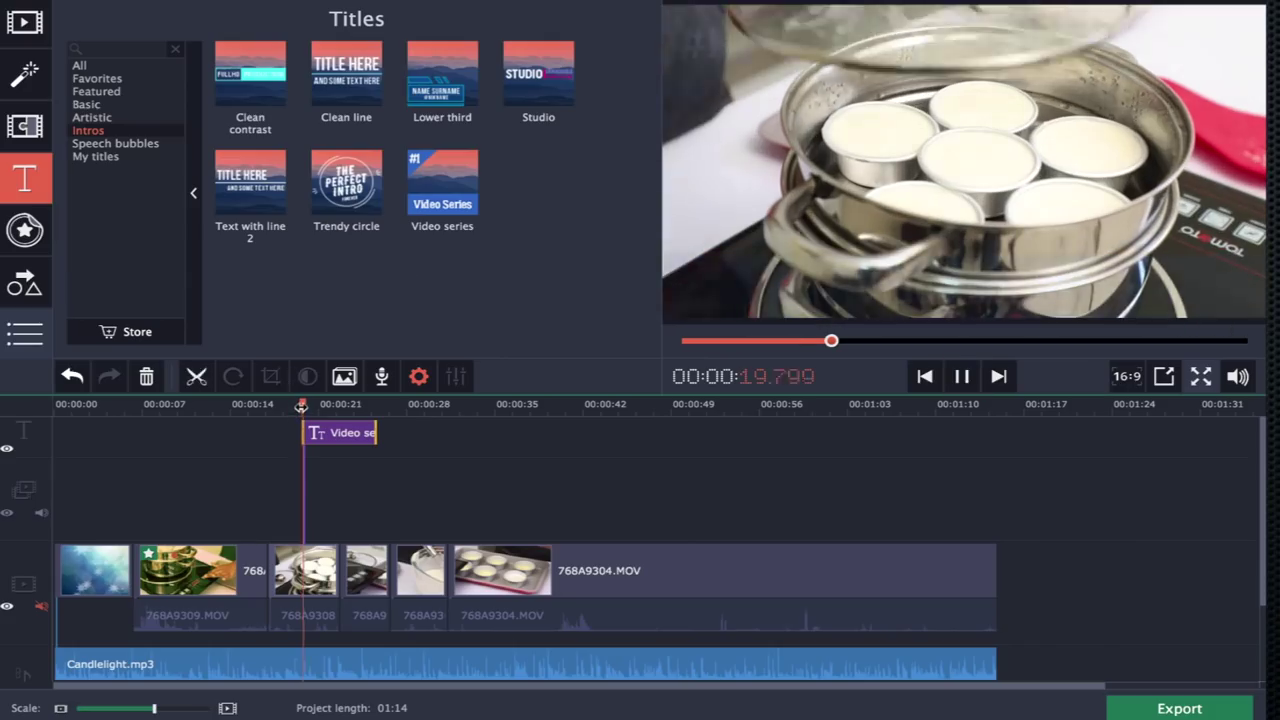
key(space)
click(336, 432)
key(Delete)
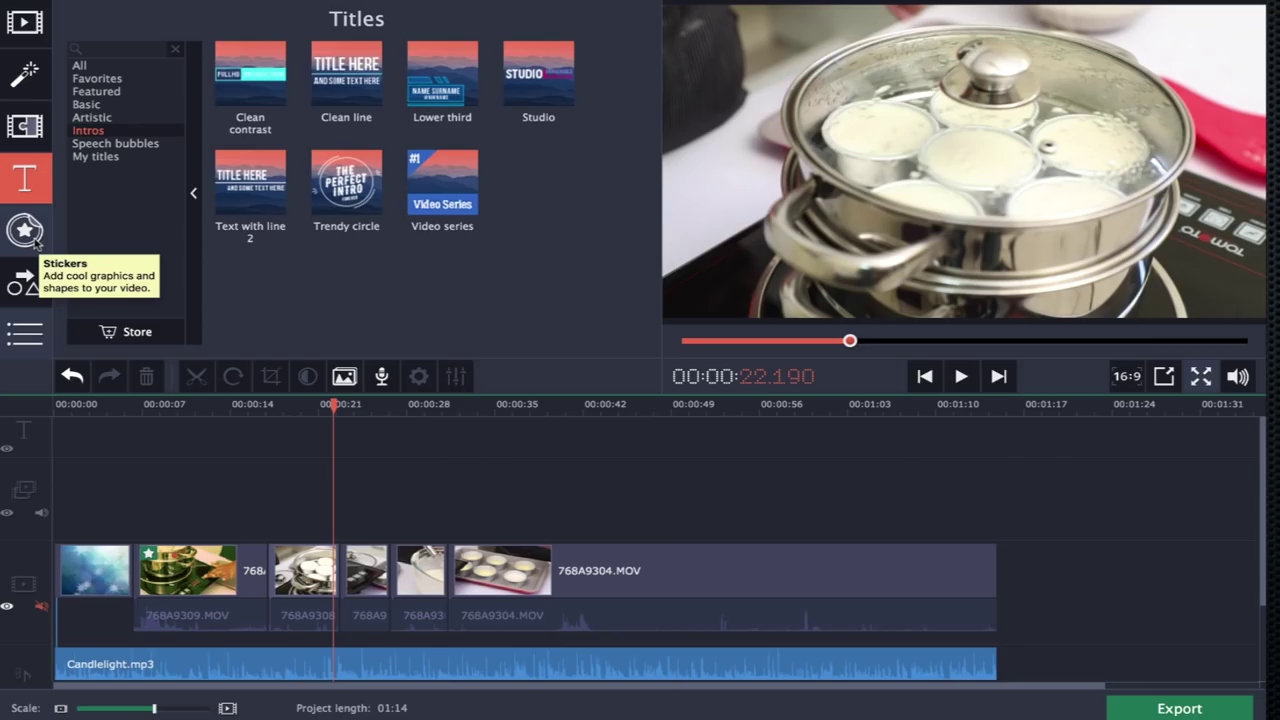
Preview the Ice cream sticker and place it above the 768A9308 clip at about 19 seconds
click(33, 236)
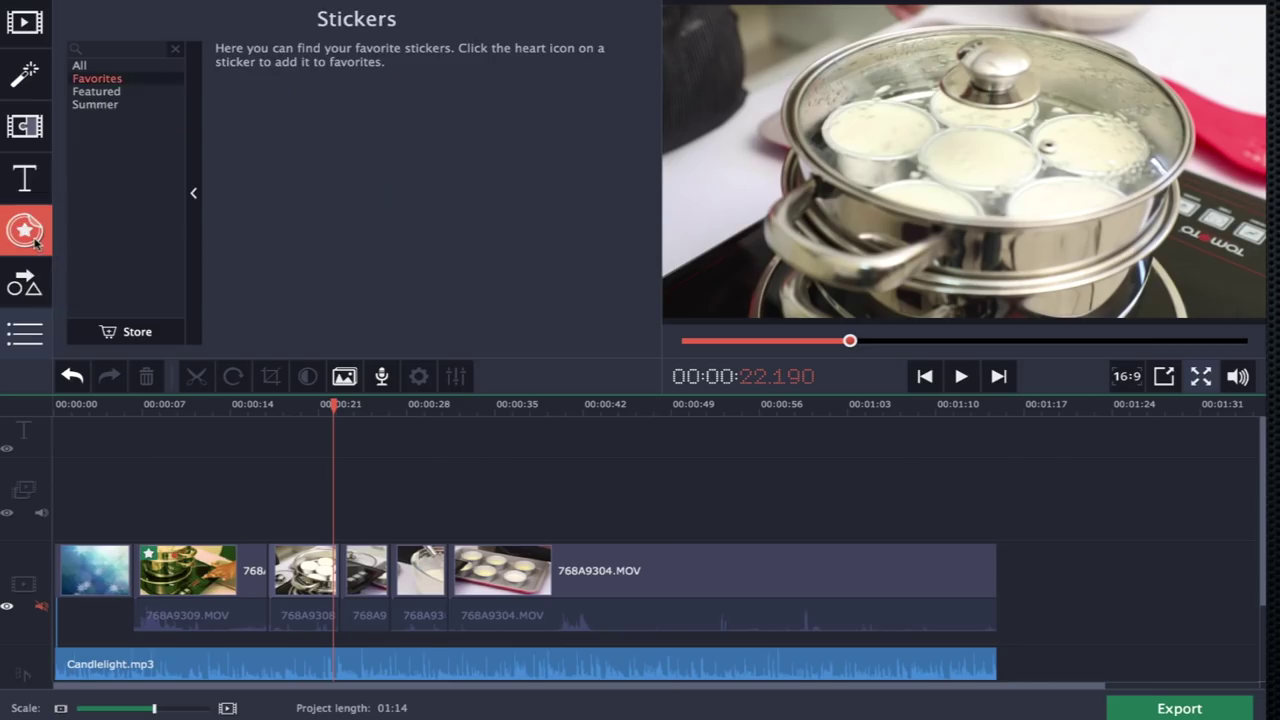
click(80, 67)
click(346, 185)
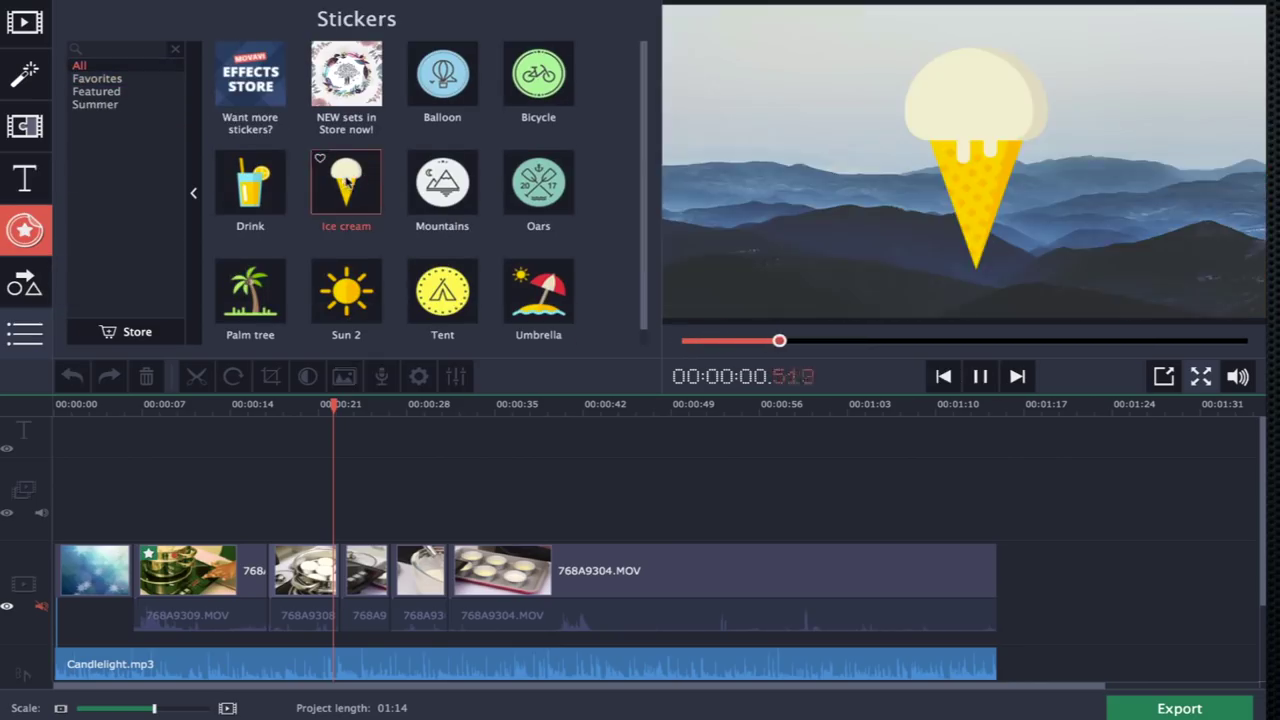
click(980, 376)
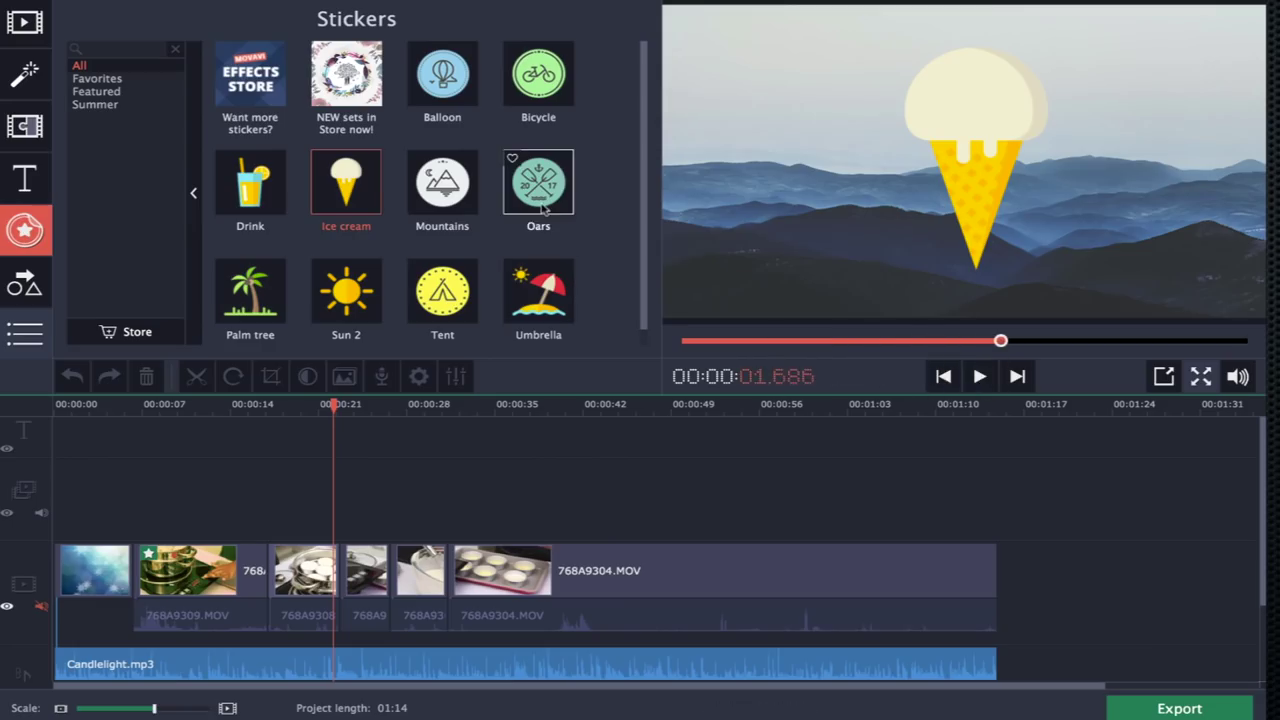
scroll(540, 208, down, 1)
scroll(636, 90, up, 1)
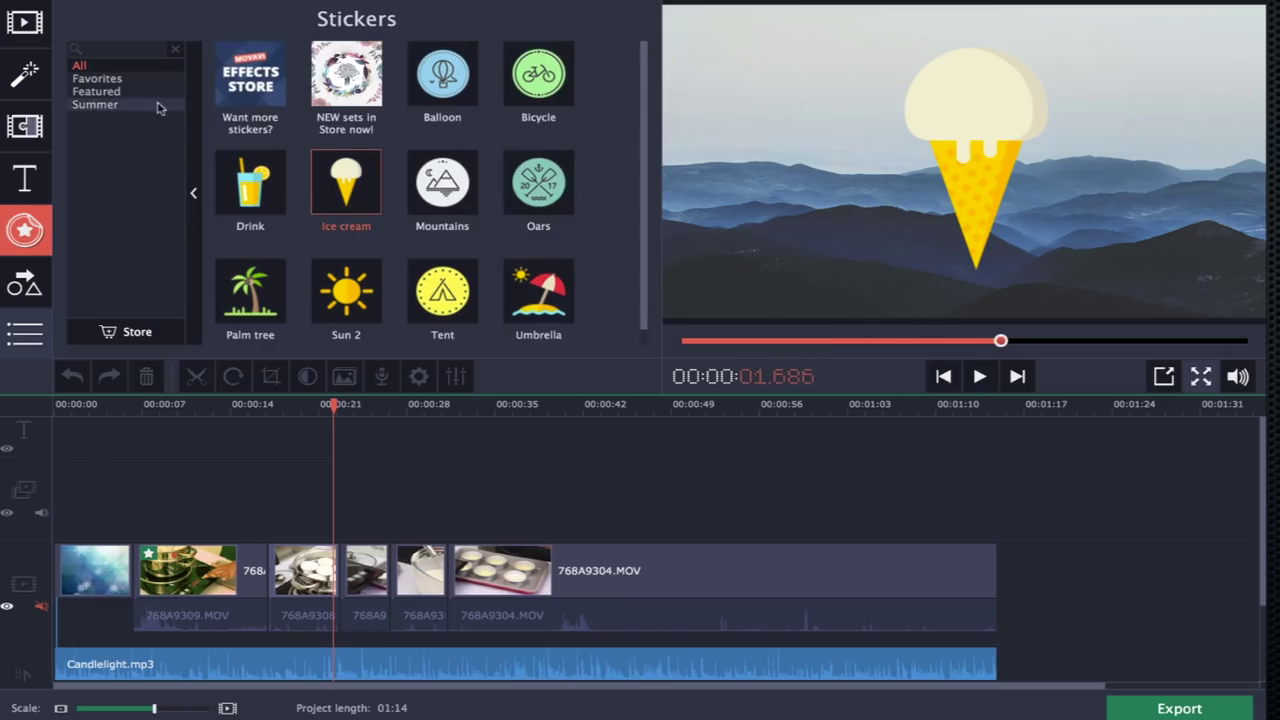
drag(352, 172, 296, 528)
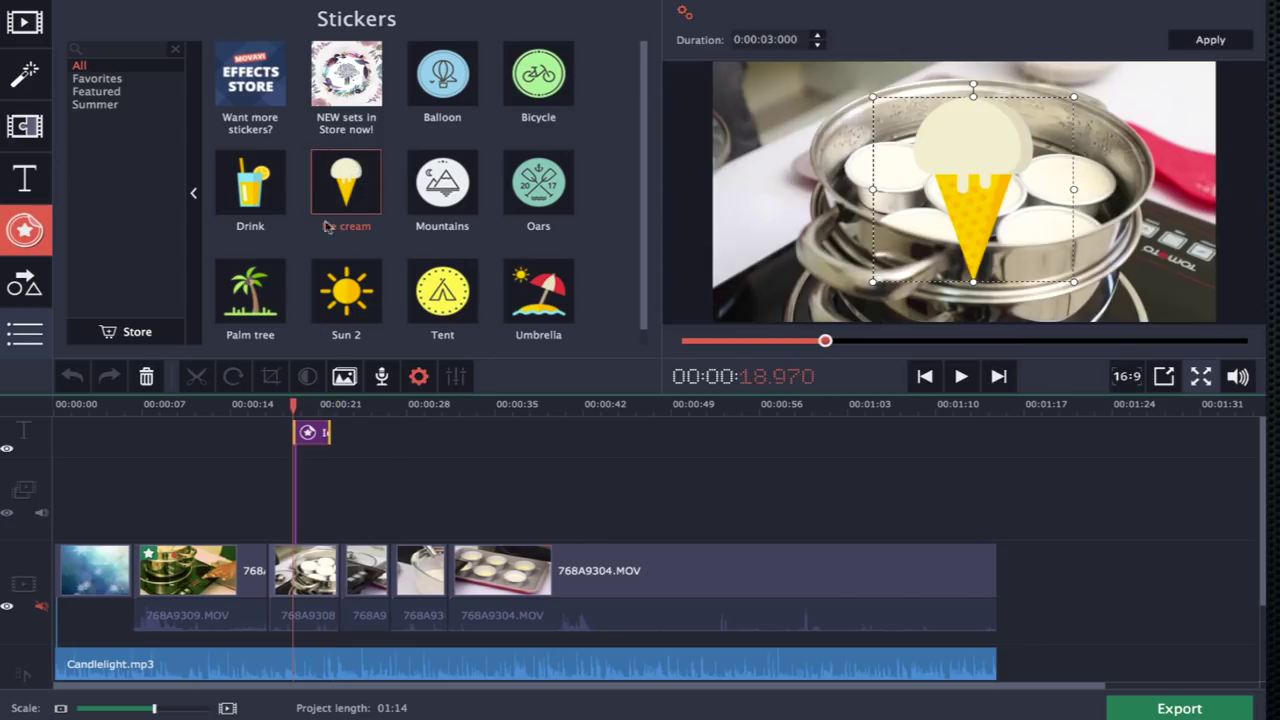
Extend the Ice cream sticker's duration to about 16 seconds and shift it slightly earlier on the title track
drag(330, 432, 468, 441)
mouse_move(371, 449)
mouse_down()
mouse_move(362, 503)
mouse_move(361, 441)
mouse_up()
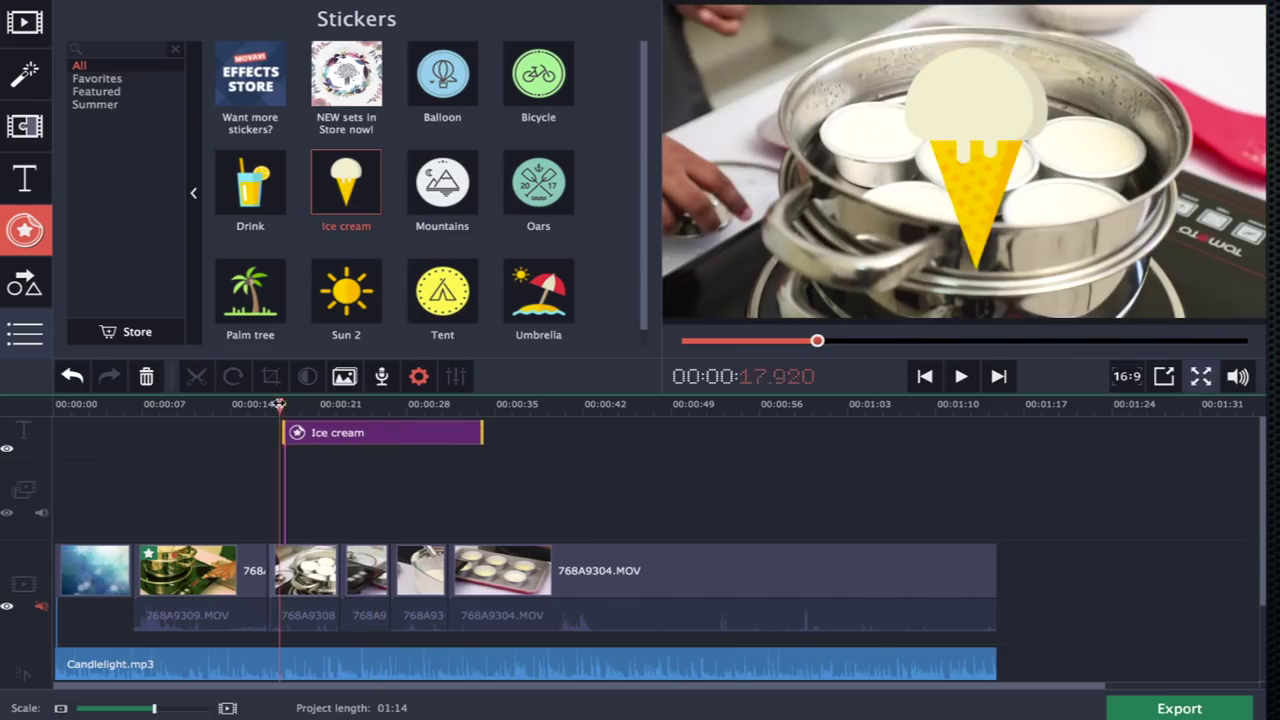
click(410, 433)
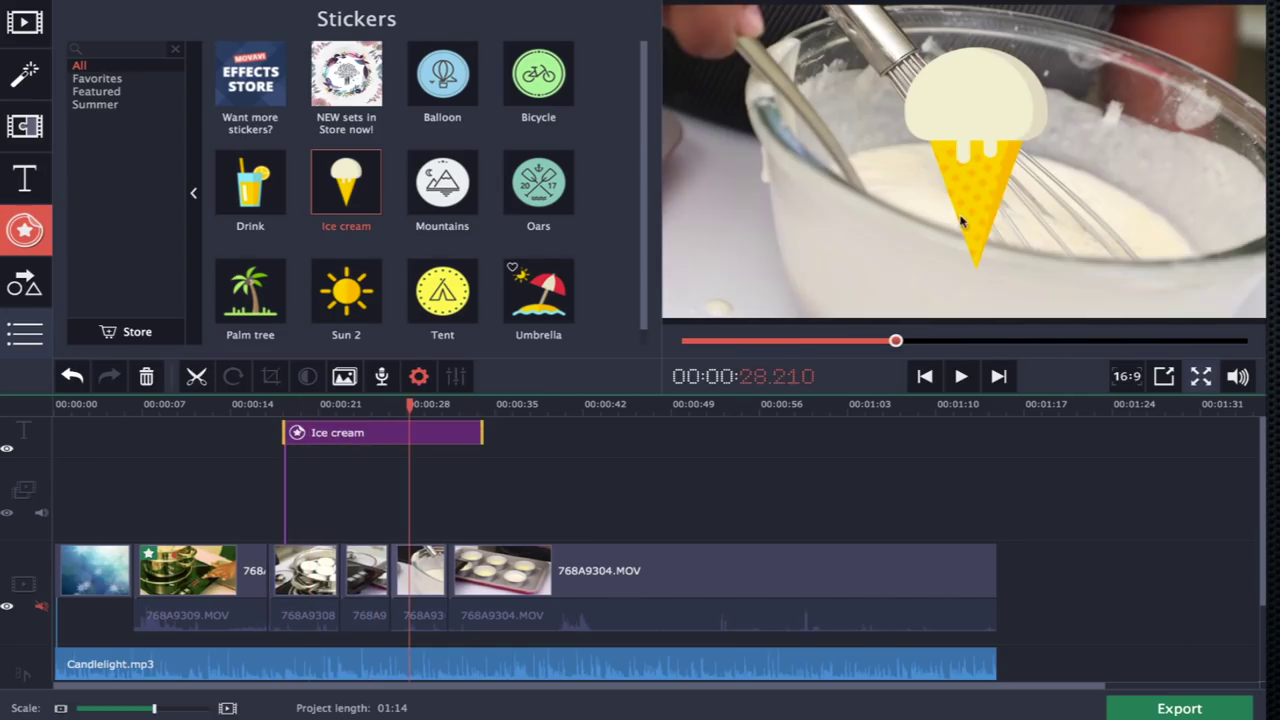
Shrink the Ice cream sticker and move it to the left edge of the video frame, beside the mixing bowl
double_click(419, 432)
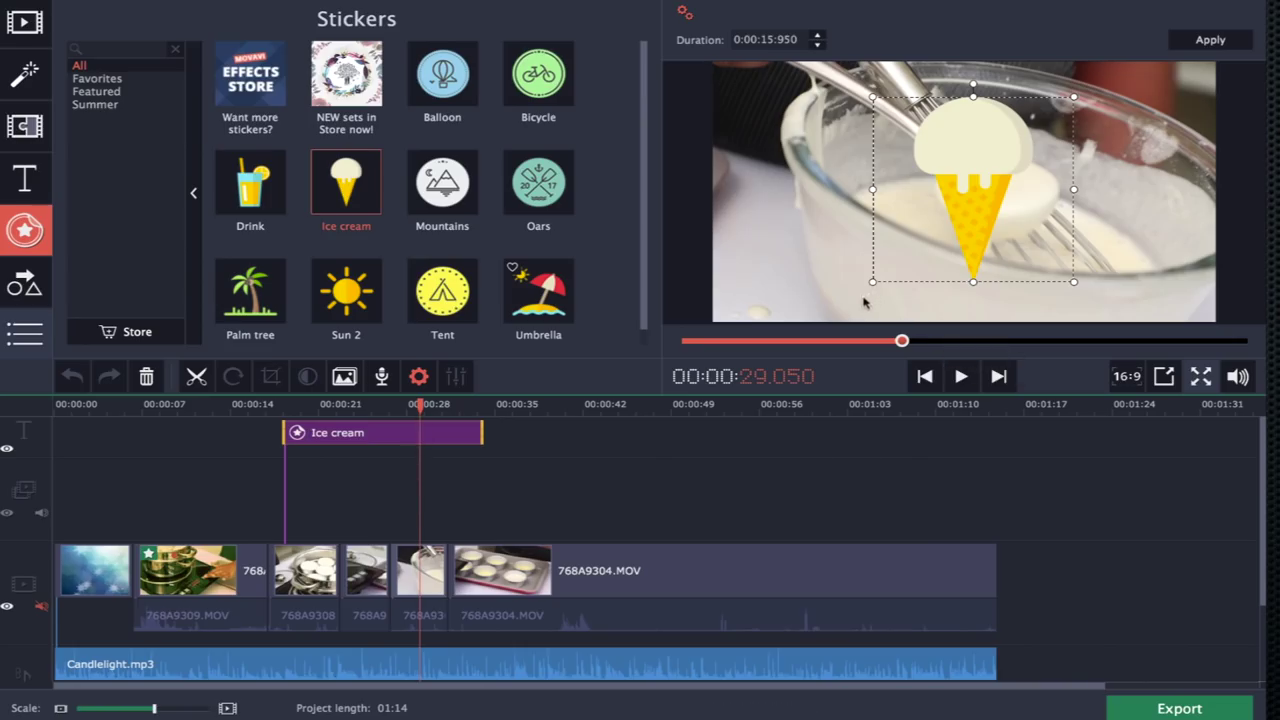
drag(876, 280, 931, 229)
drag(992, 167, 945, 201)
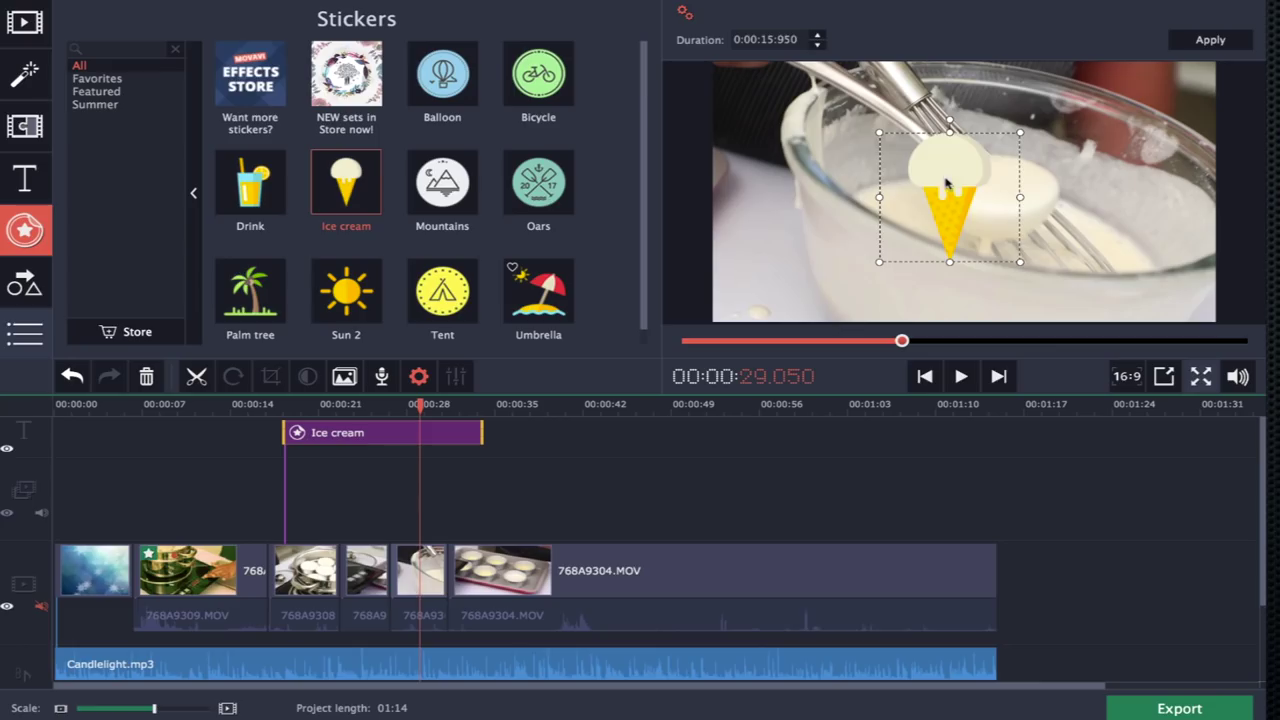
drag(816, 255, 767, 225)
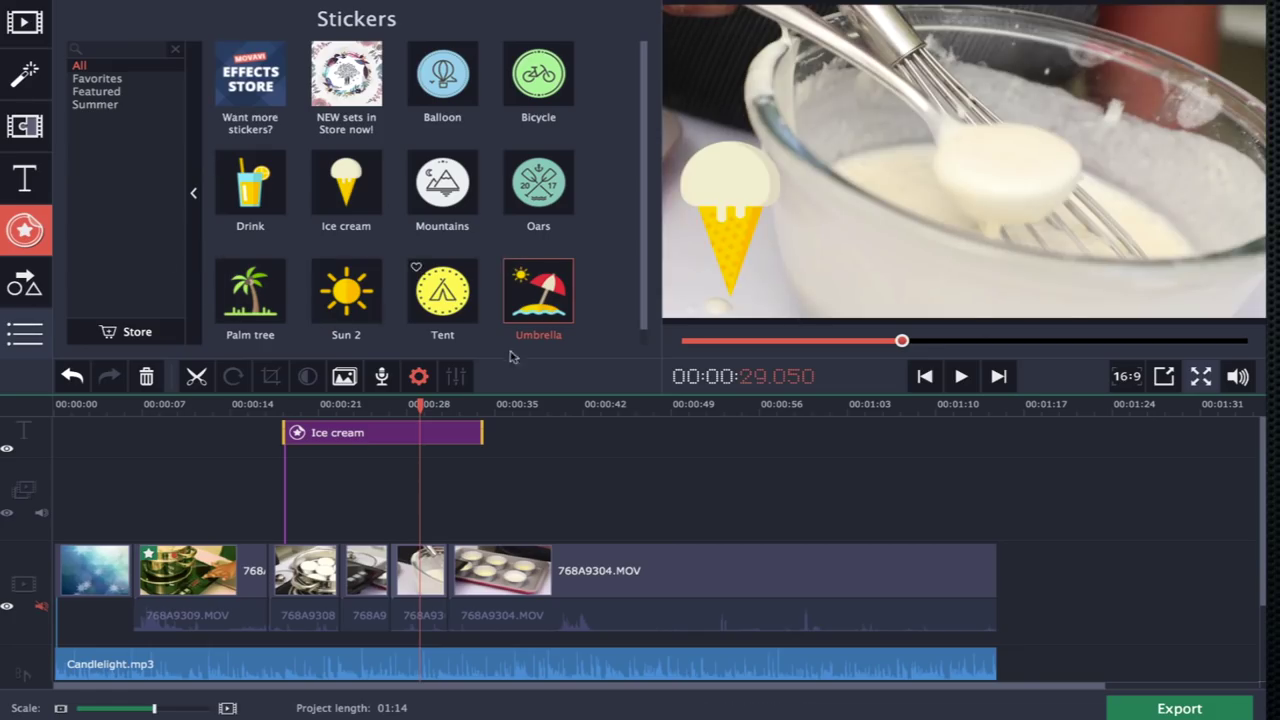
Place the Animated oval callout above the start of the 768A9304 clip and play that part of the timeline
click(26, 284)
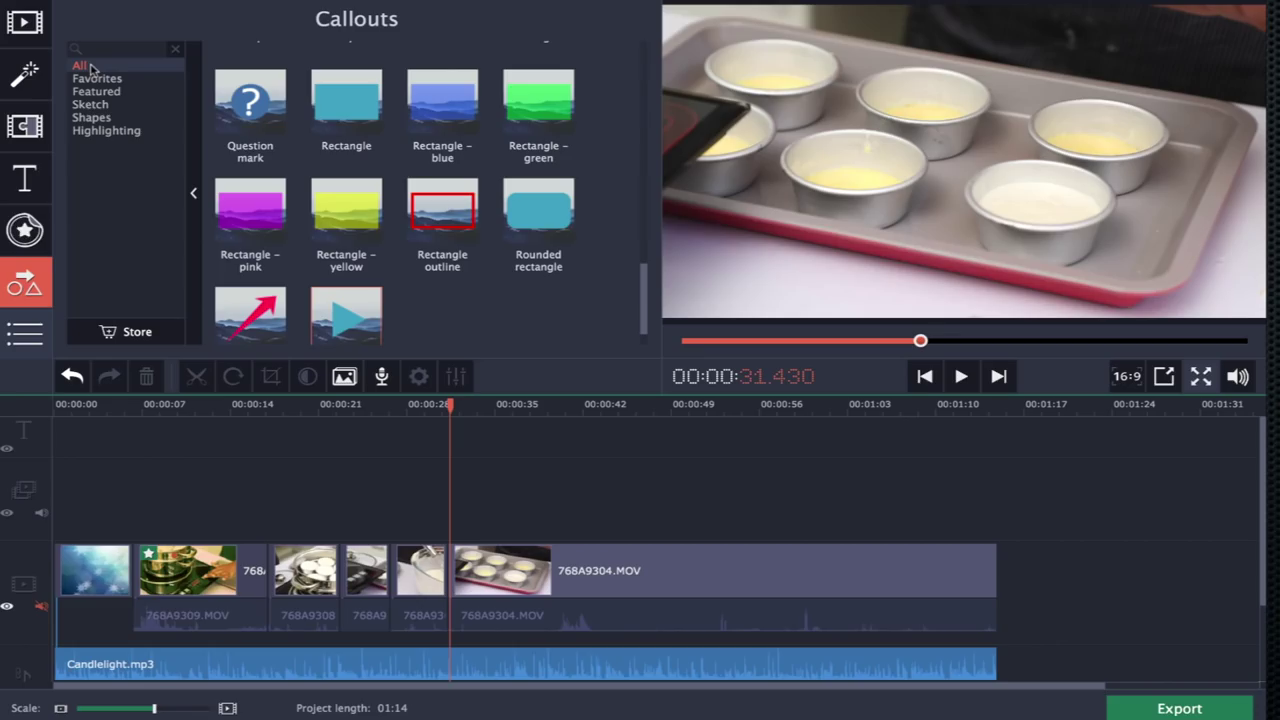
drag(642, 295, 638, 140)
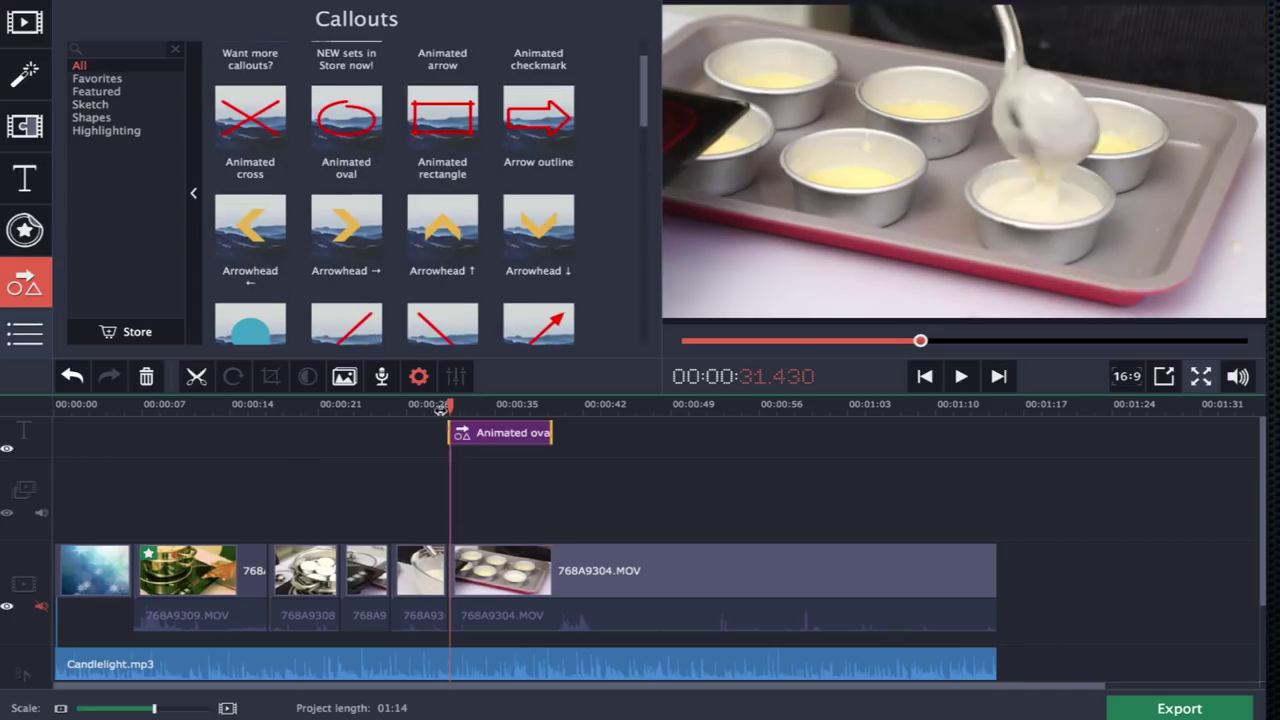
click(441, 405)
key(space)
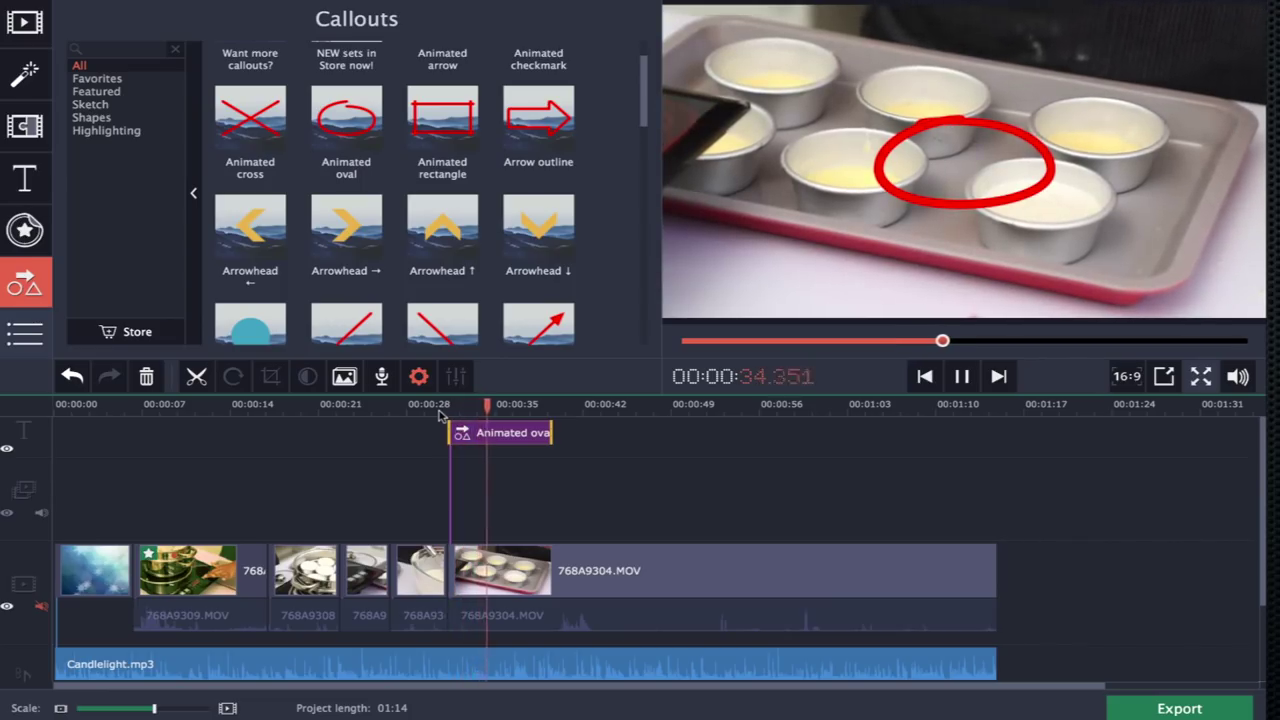
Stop playback and delete the Animated oval callout from the title track
key(space)
click(476, 430)
key(Delete)
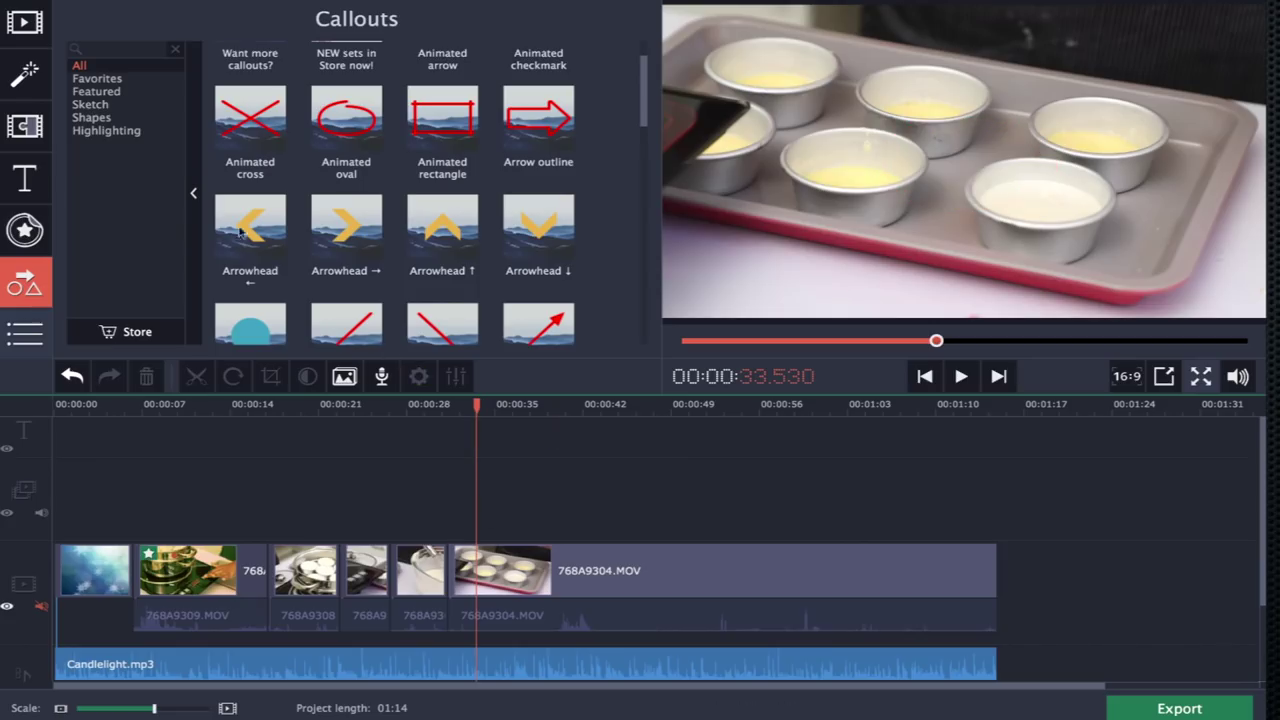
Browse the Shapes, Sketch and Highlighting callouts and place the Oval – yellow callout above the beginning of the 768A9304 clip
click(92, 118)
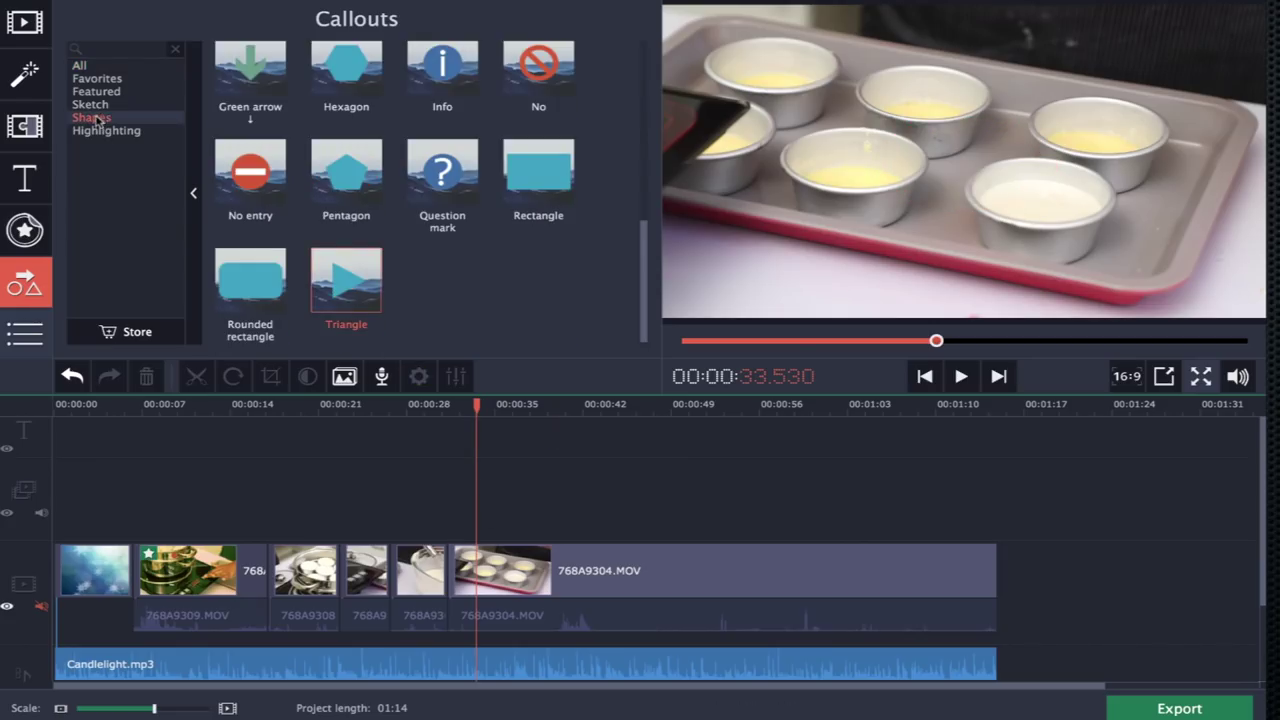
click(94, 105)
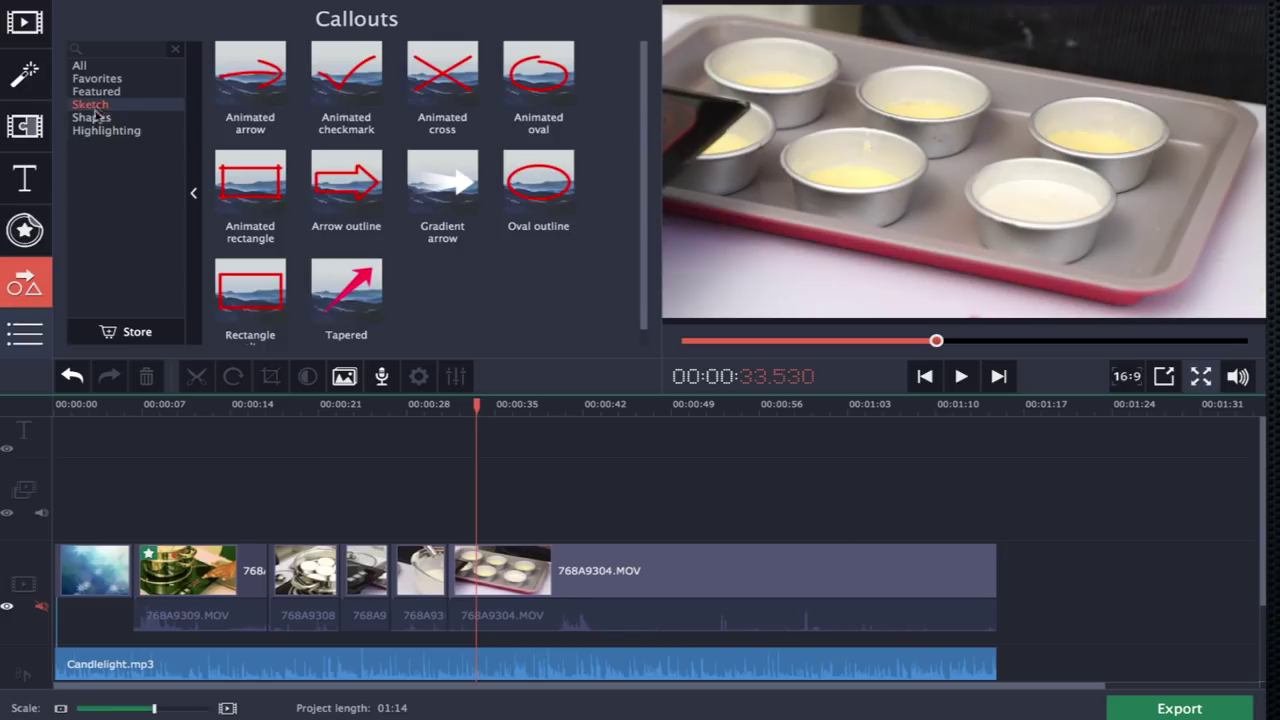
click(95, 131)
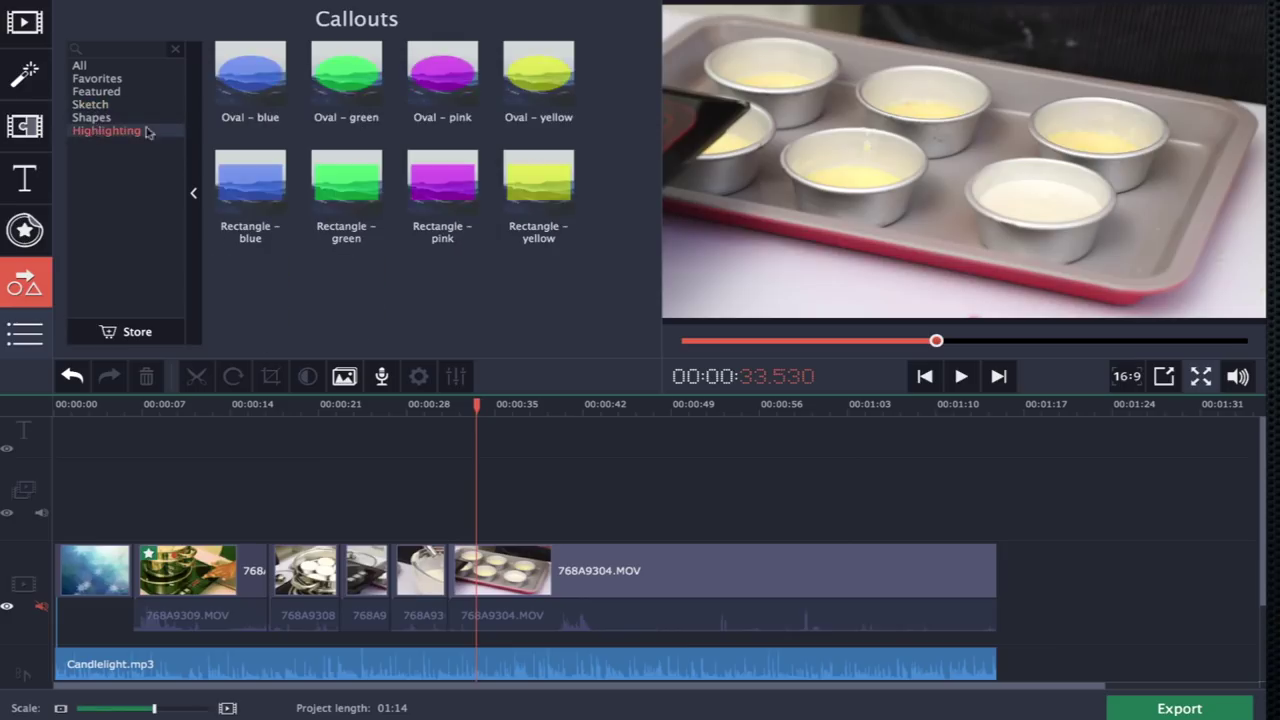
drag(541, 120, 462, 422)
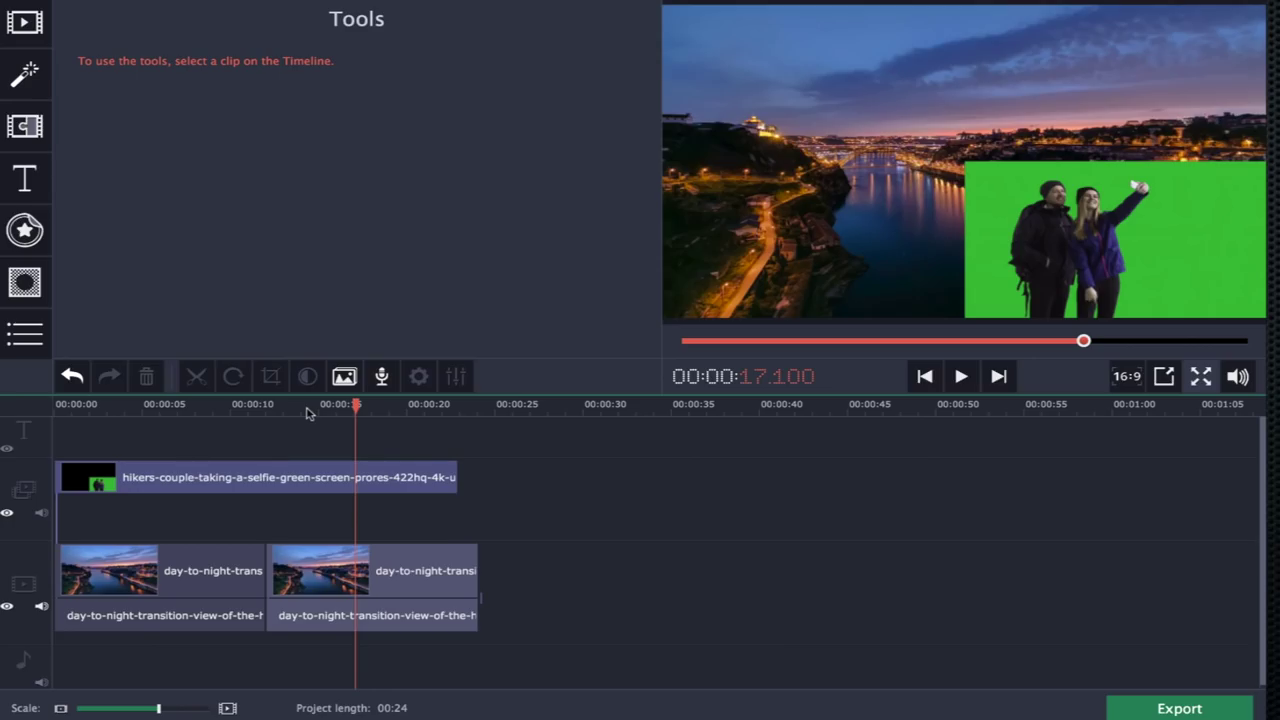
Enlarge the green-screen hikers overlay in picture-in-picture mode so it covers most of the frame, reaching its left edge
click(340, 479)
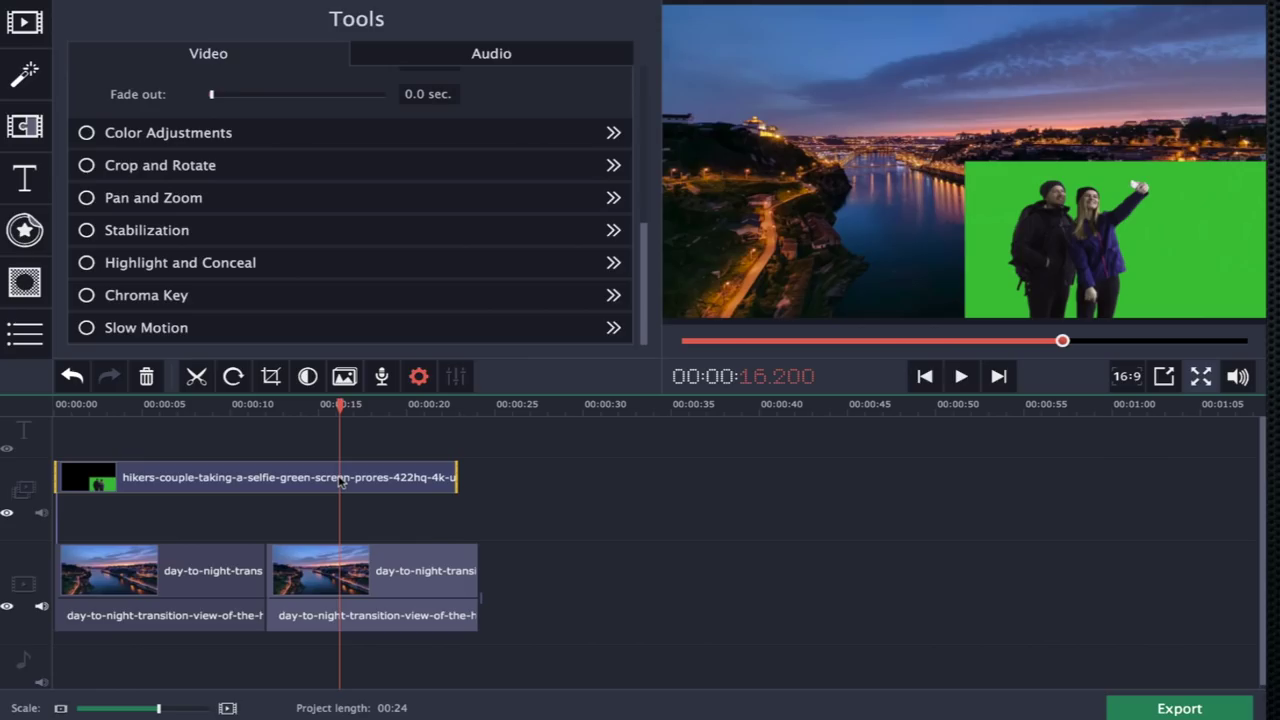
click(277, 384)
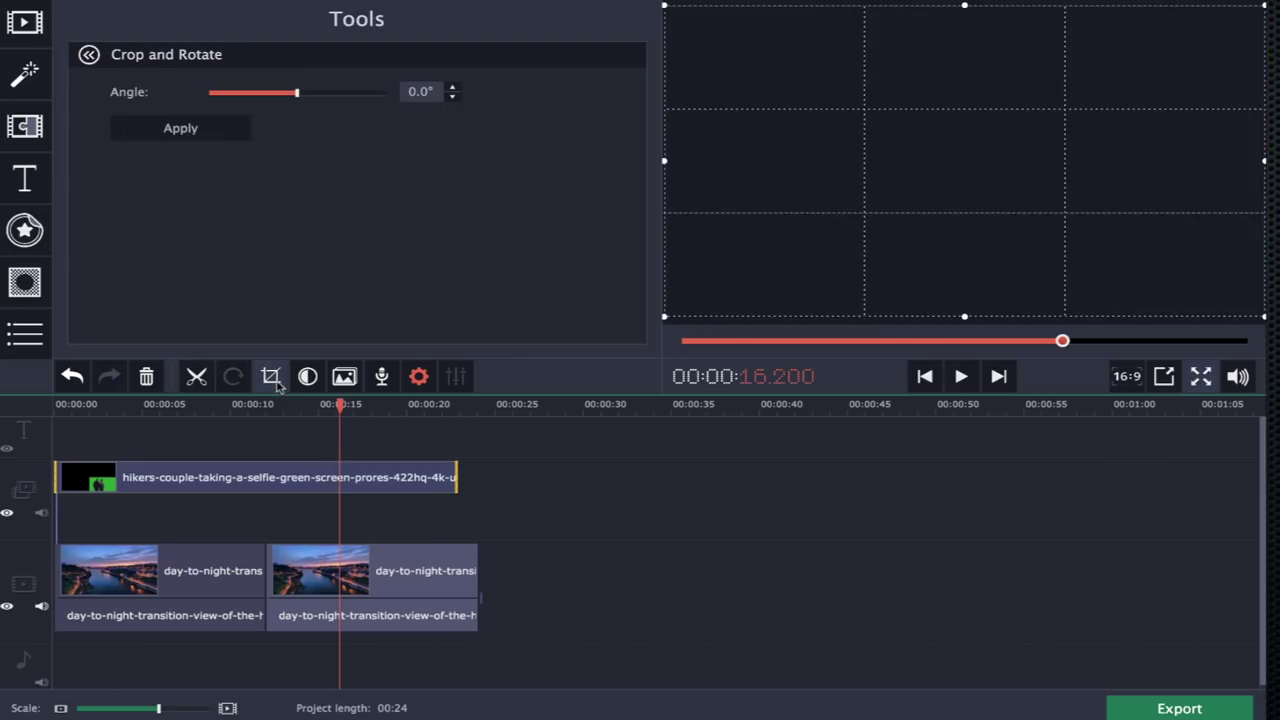
double_click(325, 478)
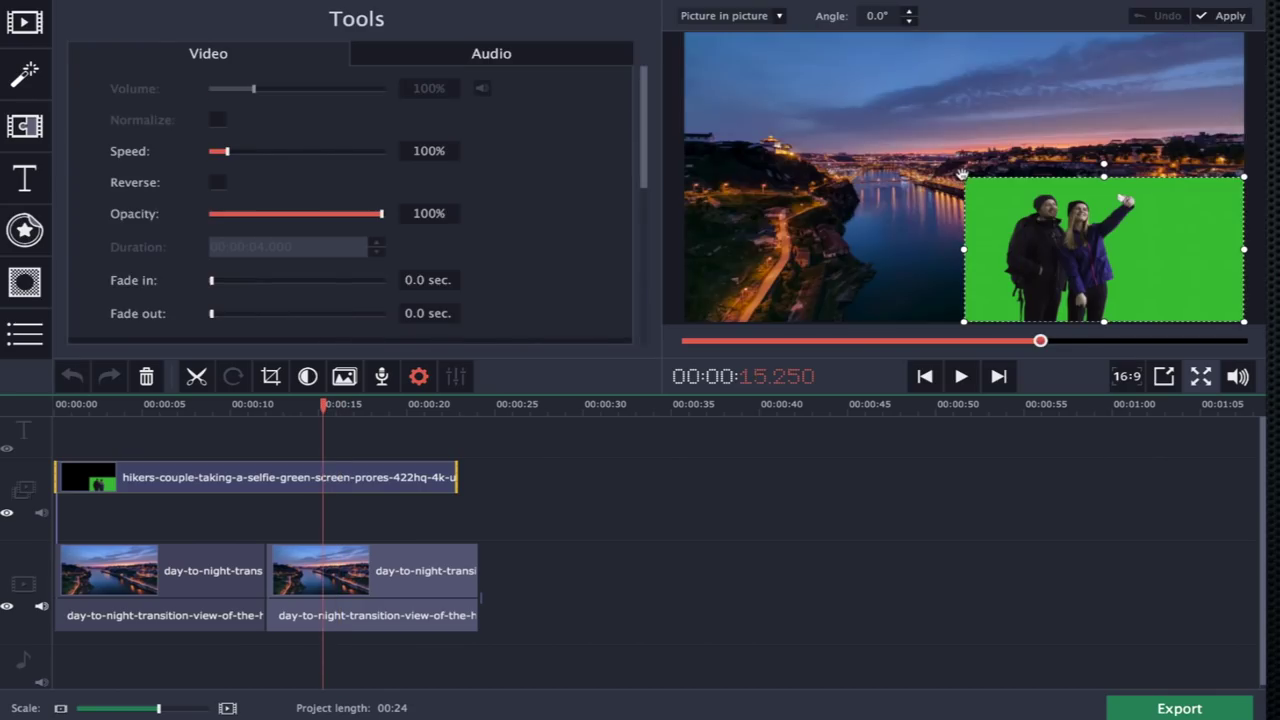
drag(964, 176, 737, 59)
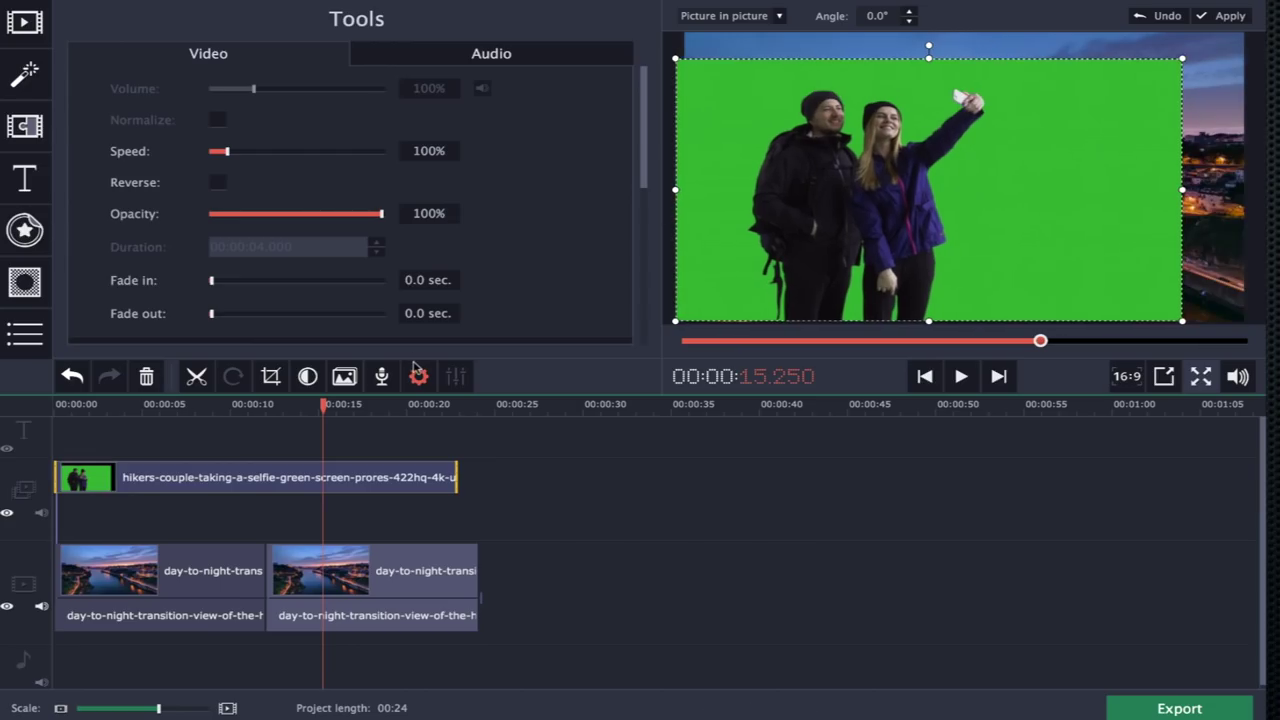
Apply Chroma Key to the hikers overlay with green as the transparent colour, tolerance 80, noise 0, edges 1 and opacity 10
right_click(398, 481)
mouse_move(463, 533)
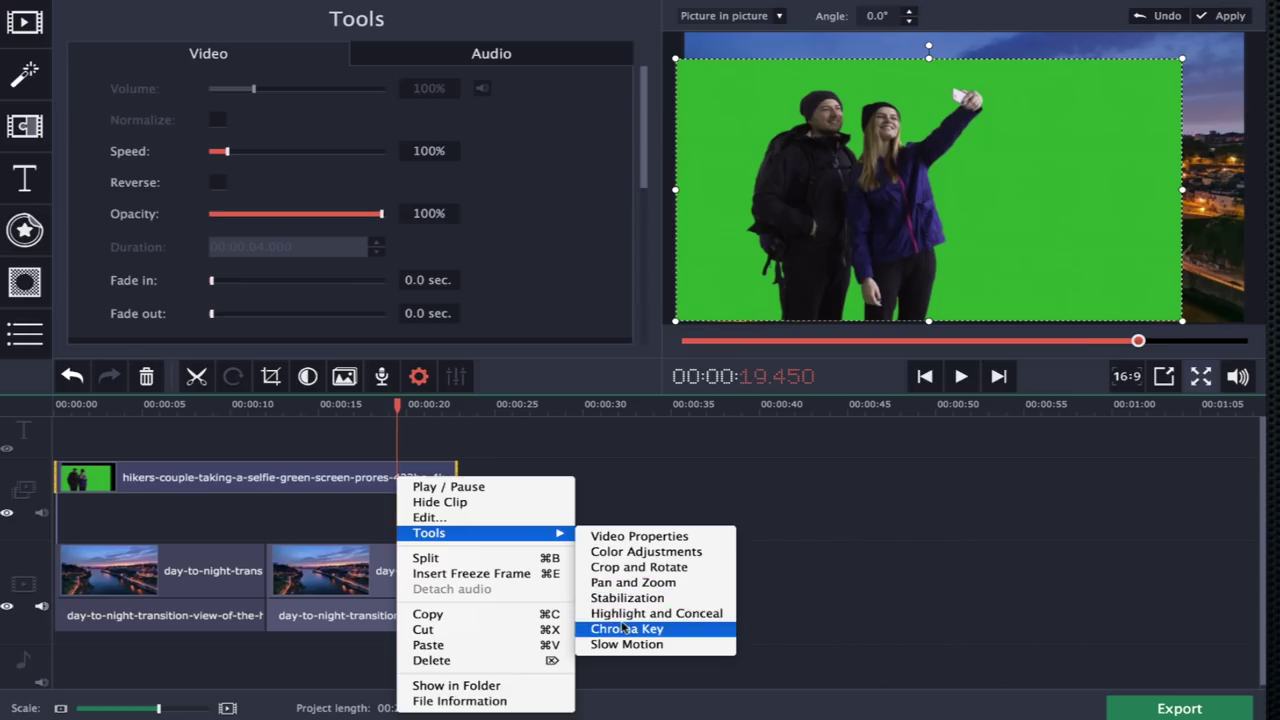
click(38, 340)
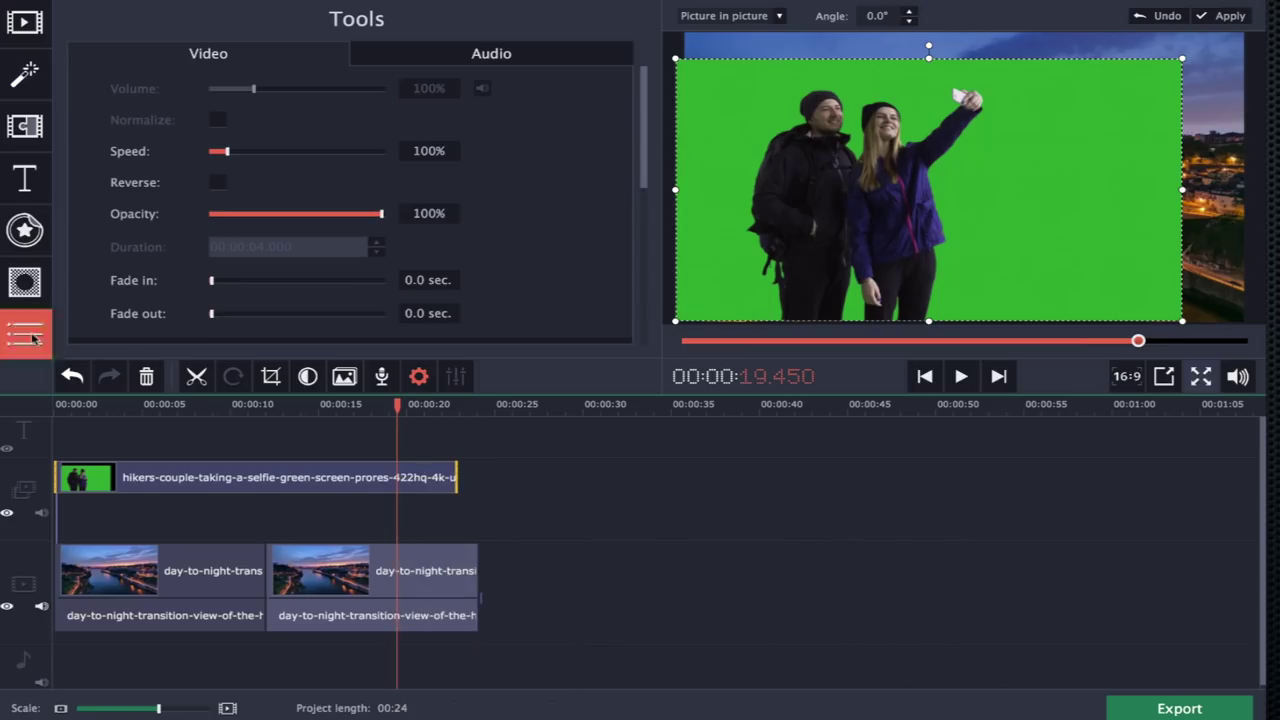
click(35, 340)
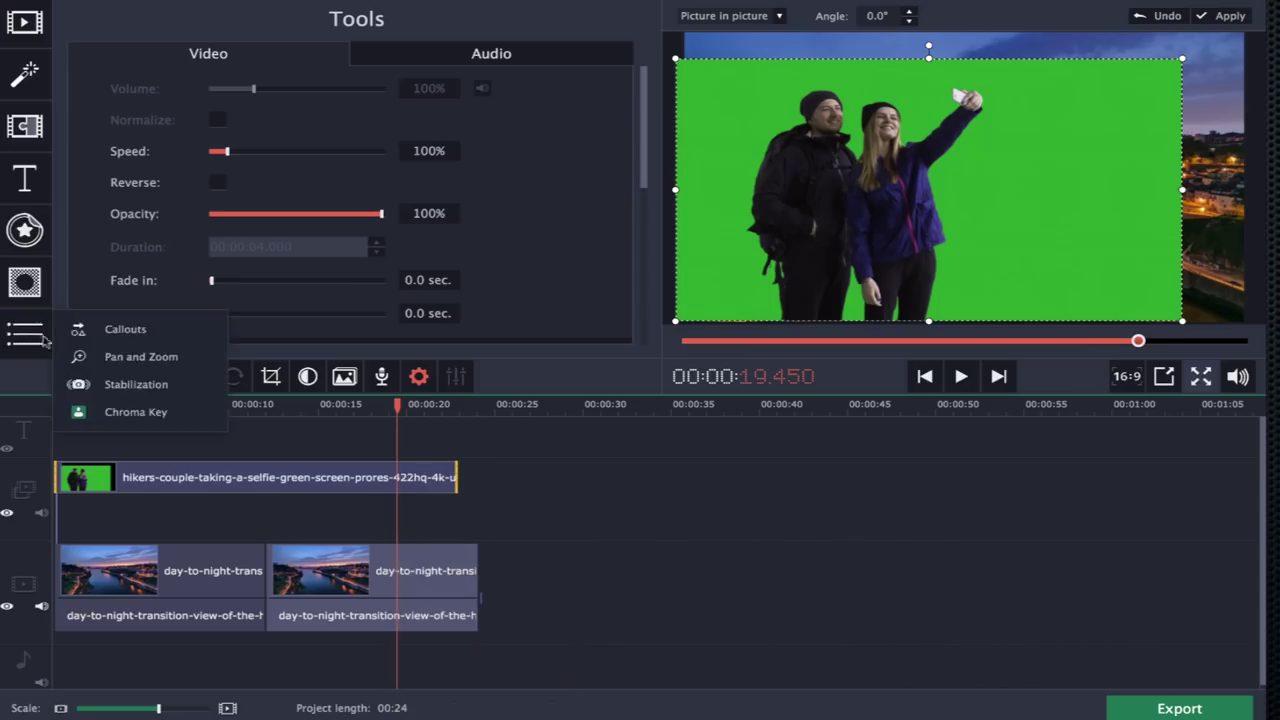
click(138, 411)
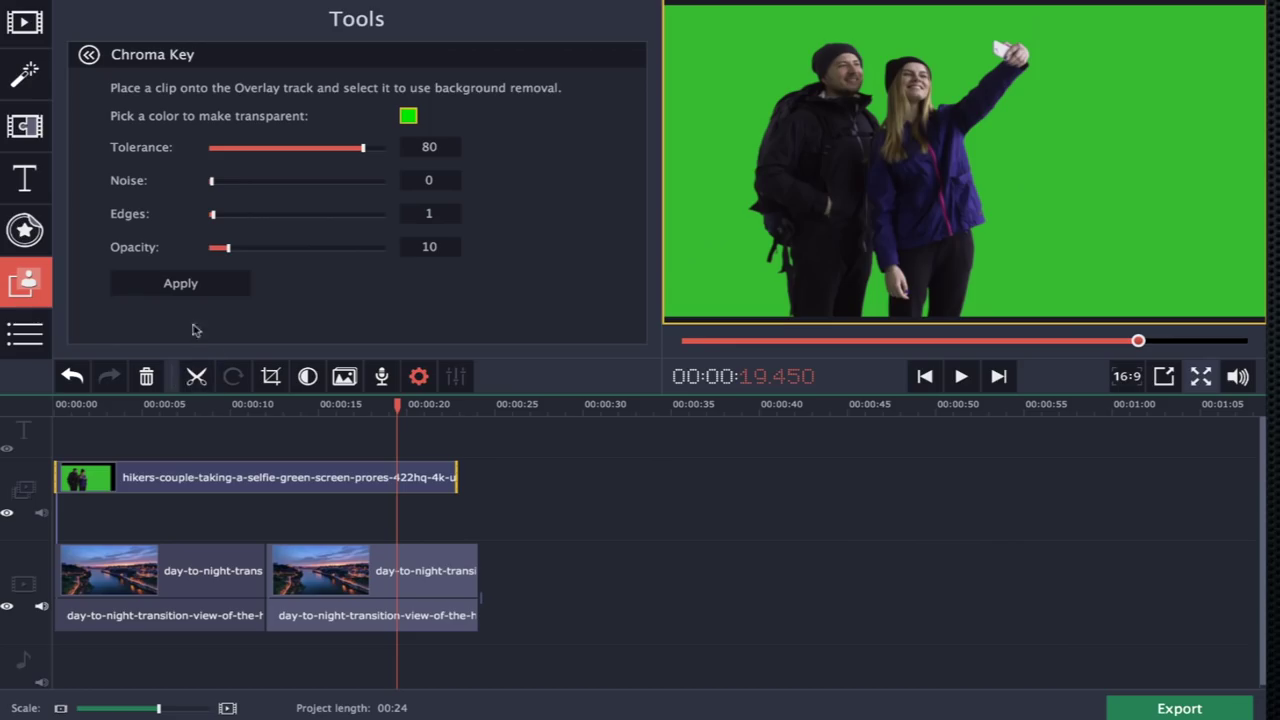
click(185, 290)
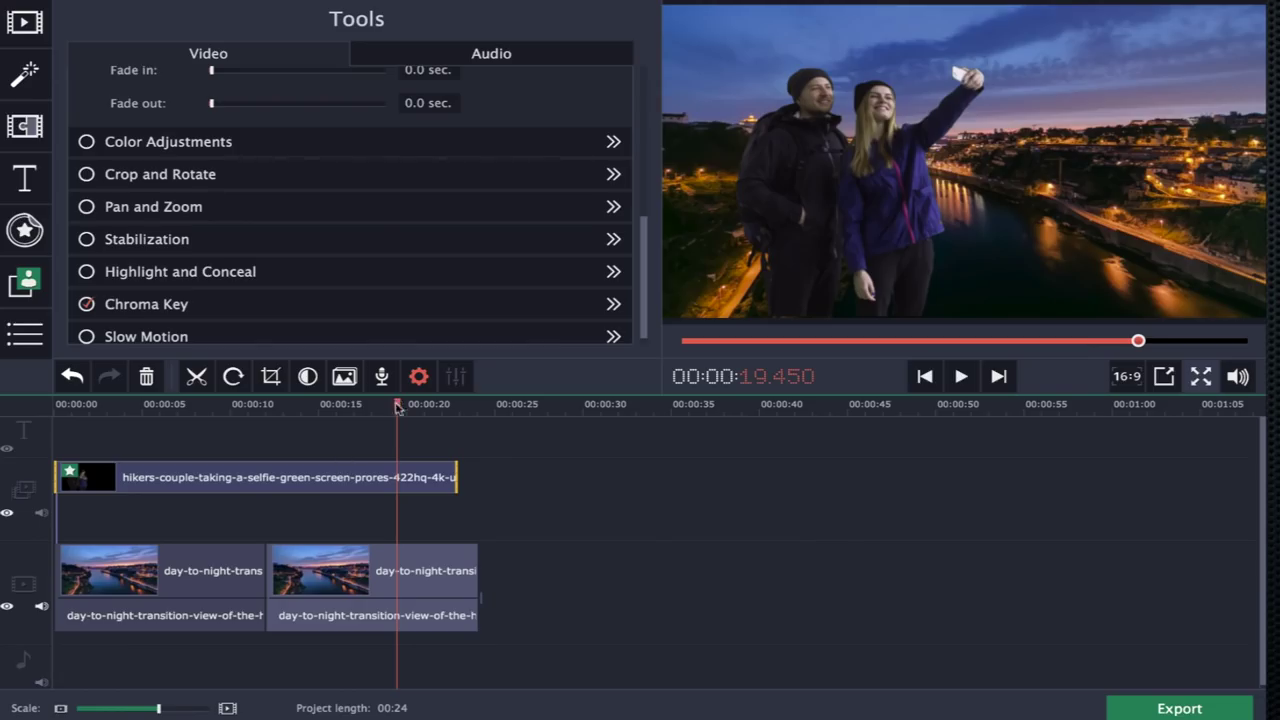
Reopen the hikers overlay's Chroma Key settings and play the composite from near the start of the timeline
click(612, 305)
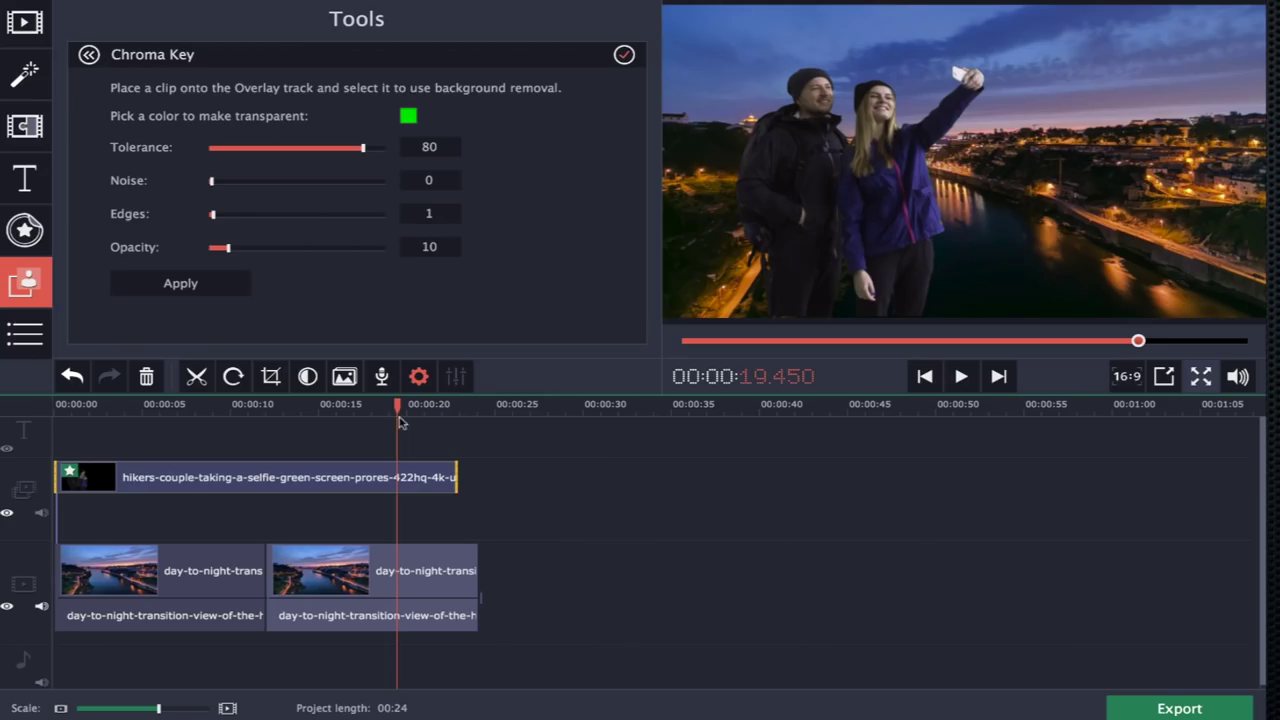
drag(394, 410, 64, 430)
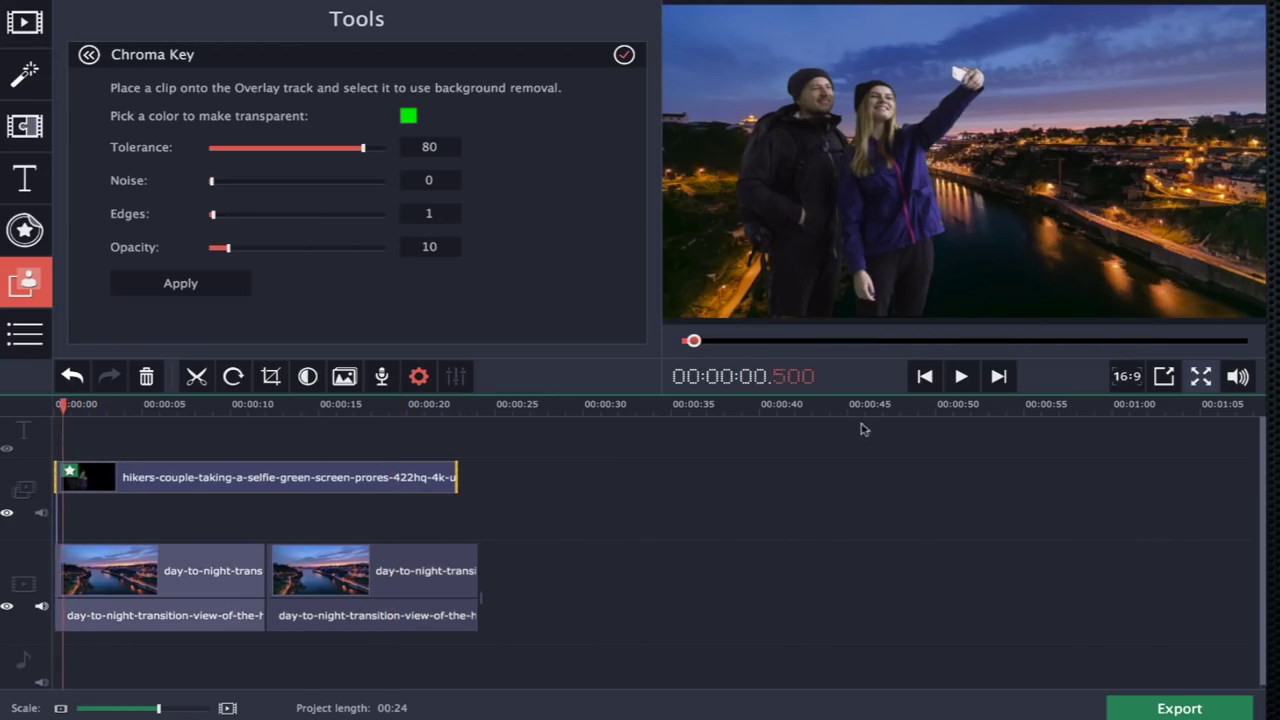
click(961, 376)
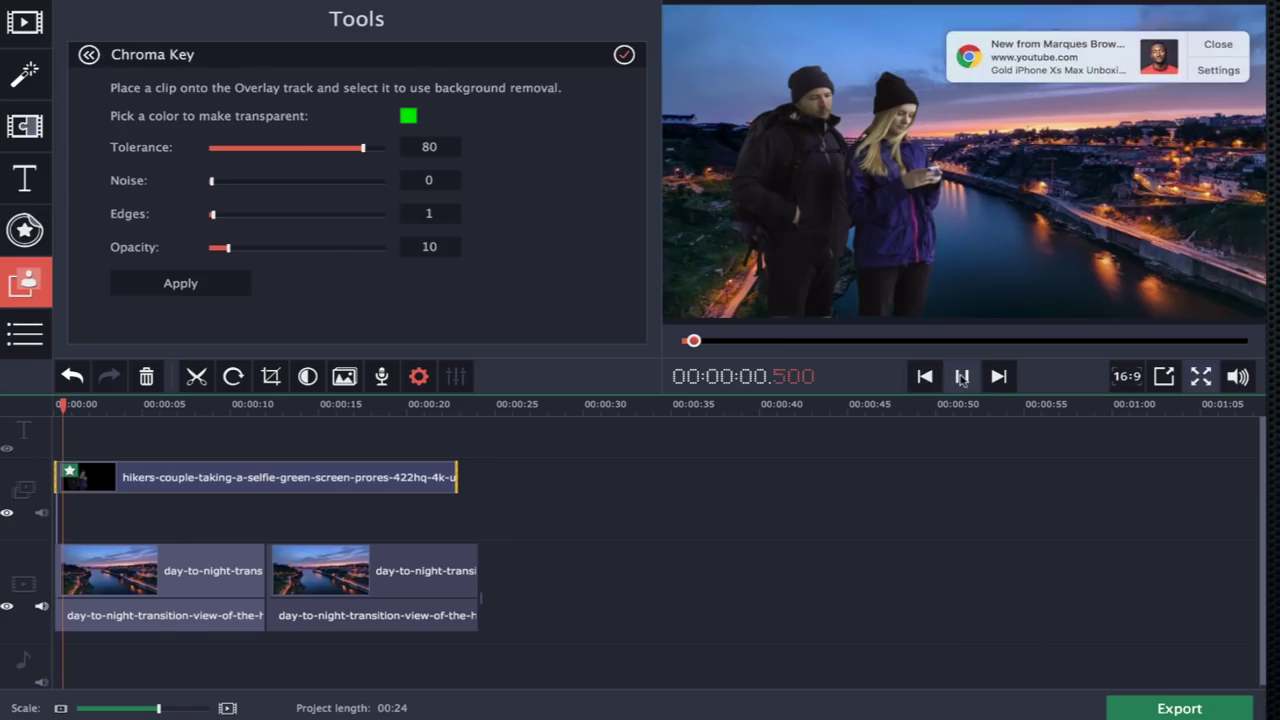
click(1235, 45)
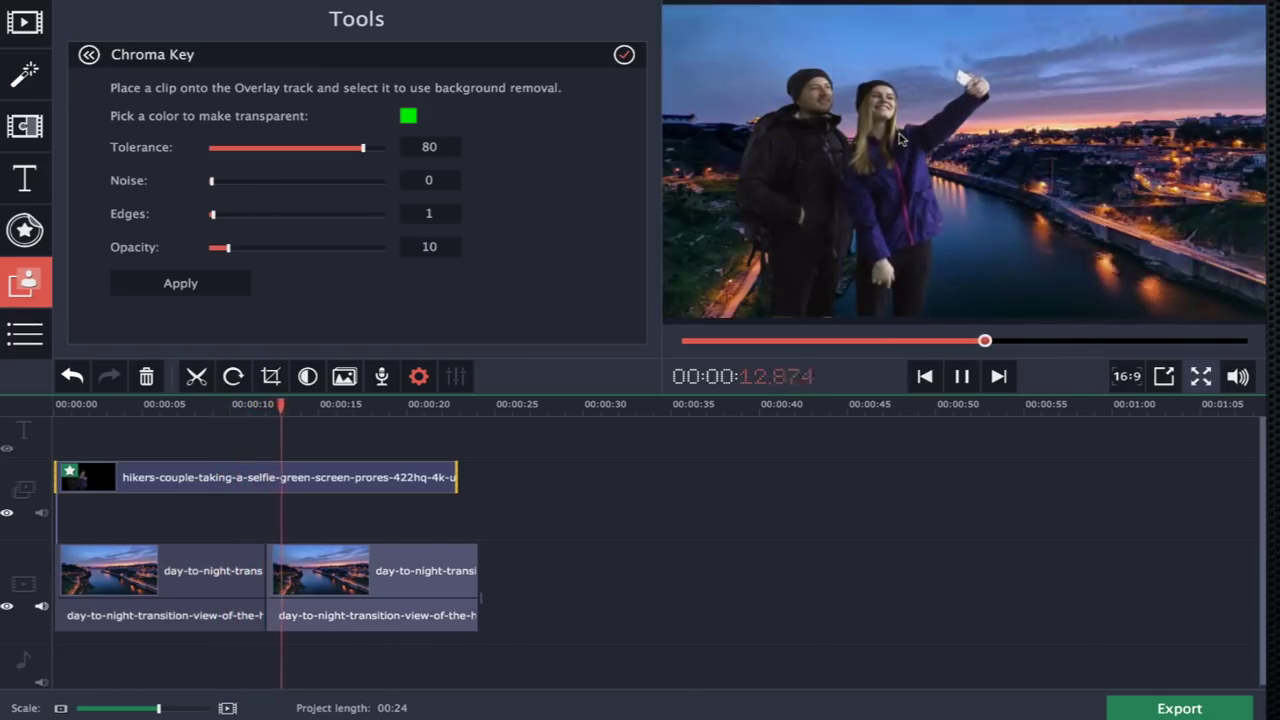
Select the second day-to-night clip and examine its automatic and manual colour adjustment options
click(400, 560)
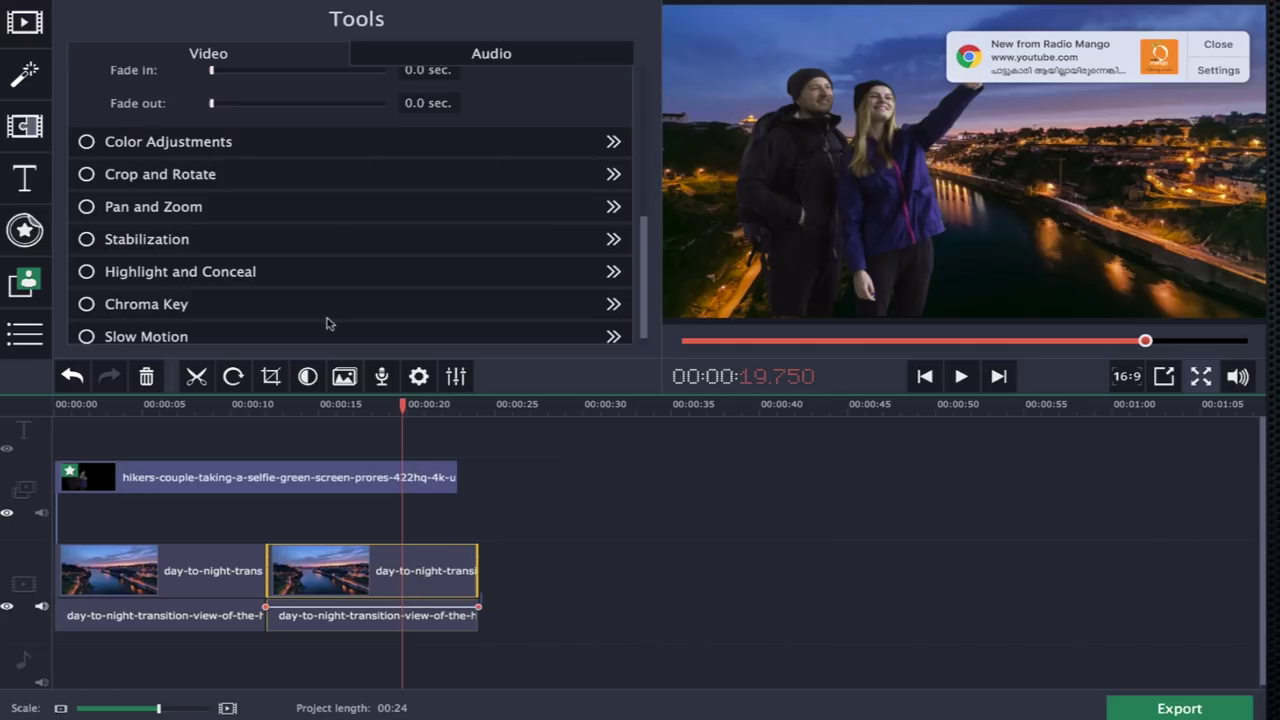
scroll(329, 323, down, 1)
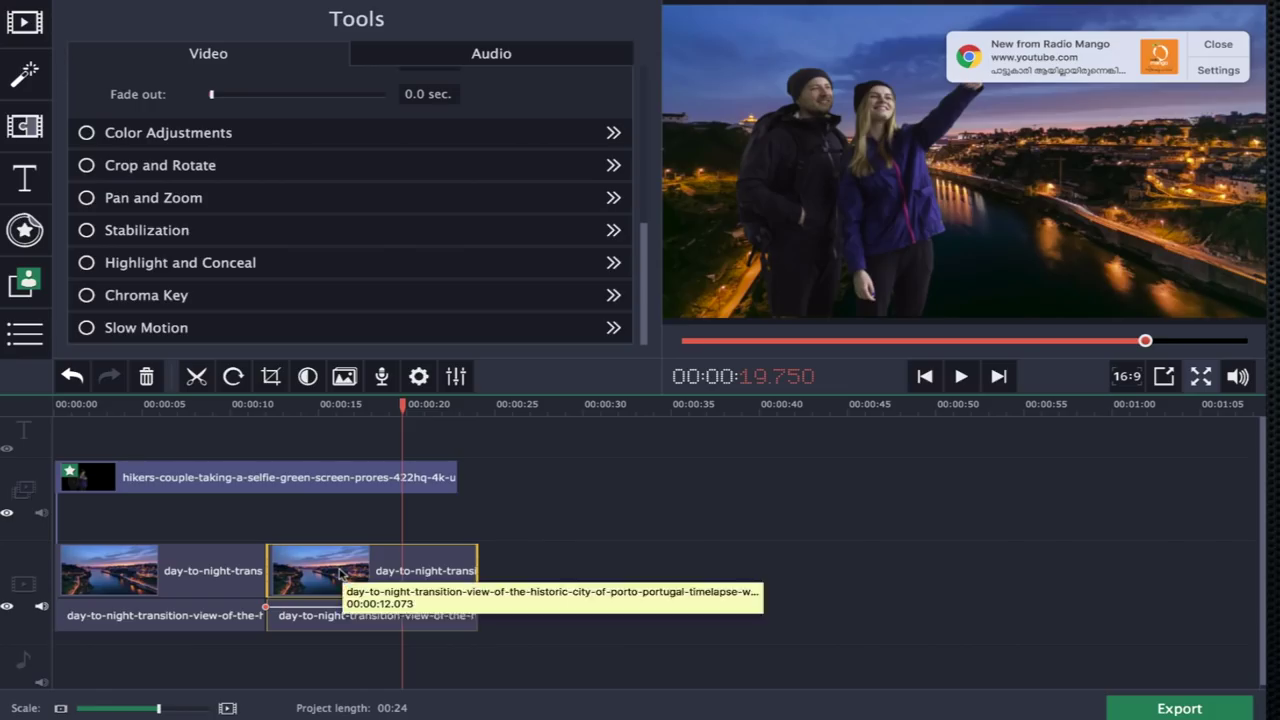
click(340, 572)
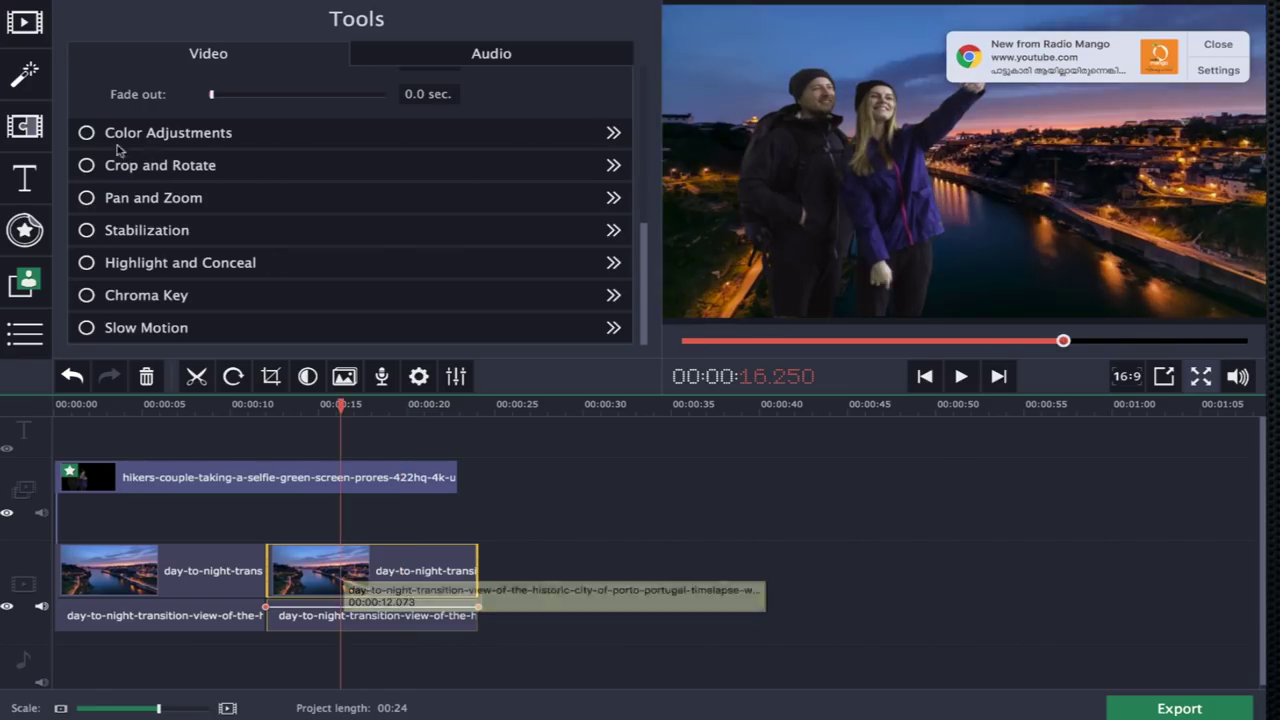
click(86, 135)
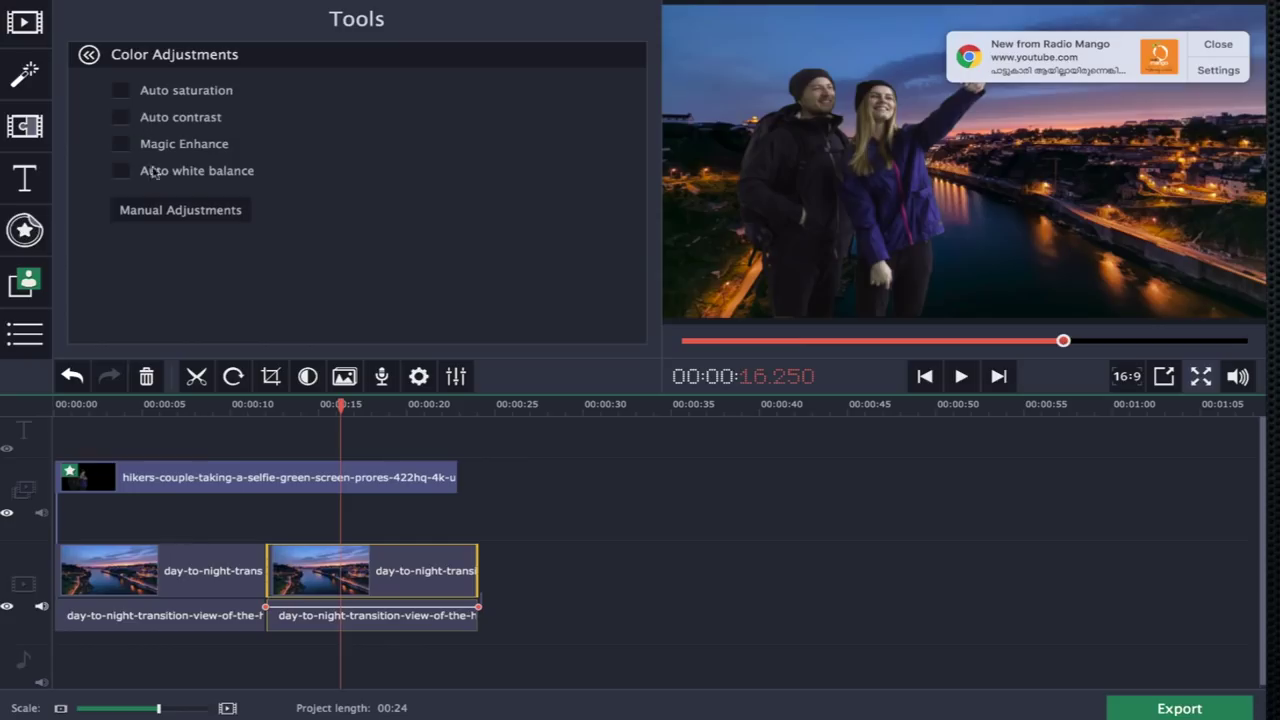
click(168, 212)
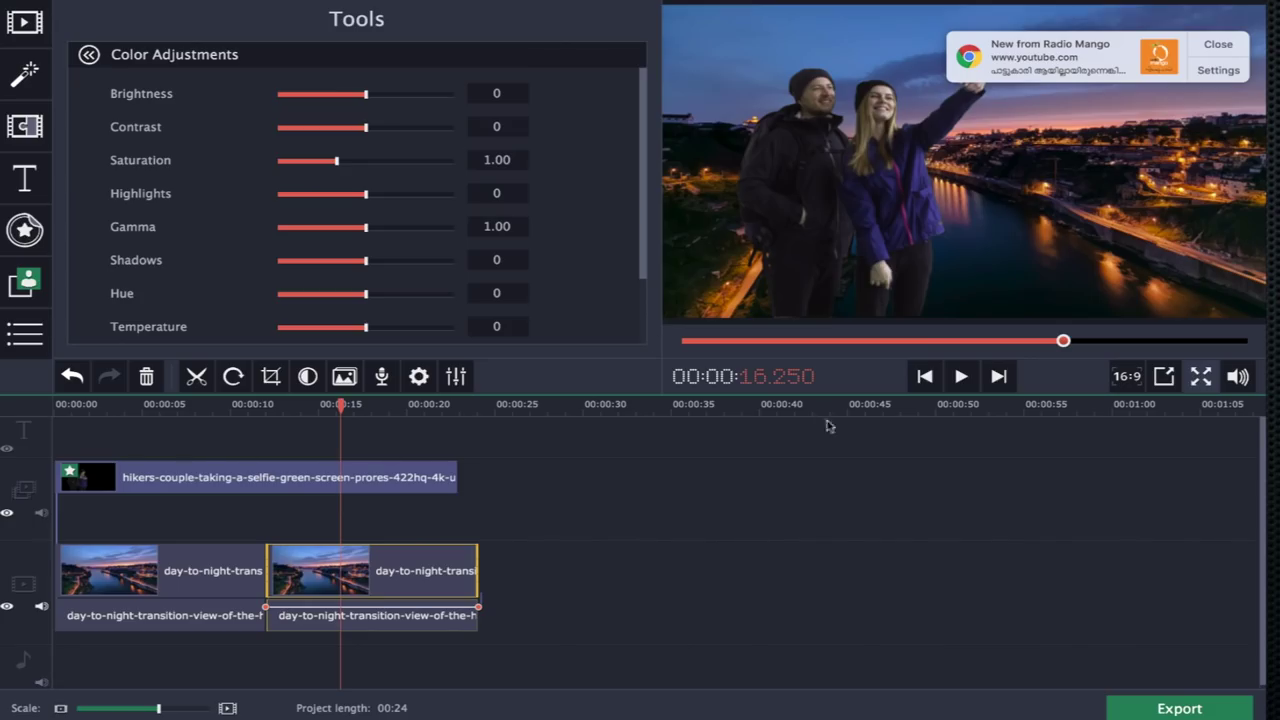
Look through the video and TV export presets, and sign in to a YouTube account for uploading the project
click(1181, 709)
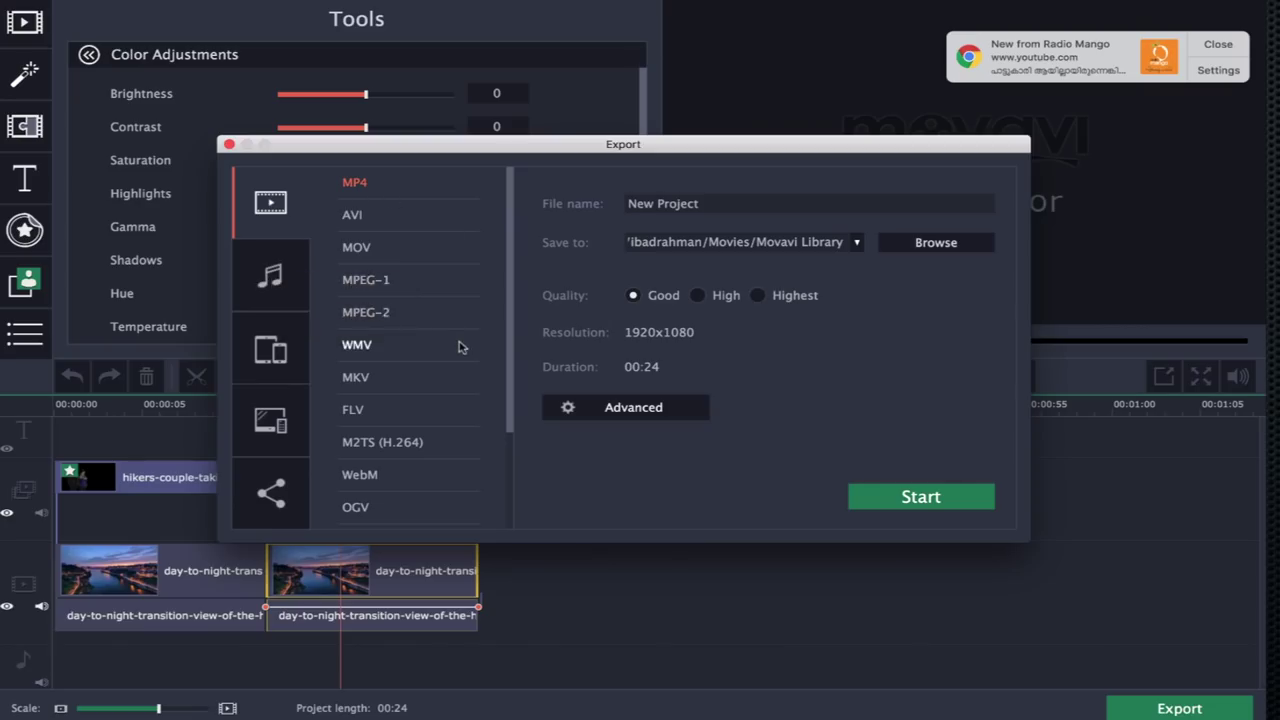
click(260, 422)
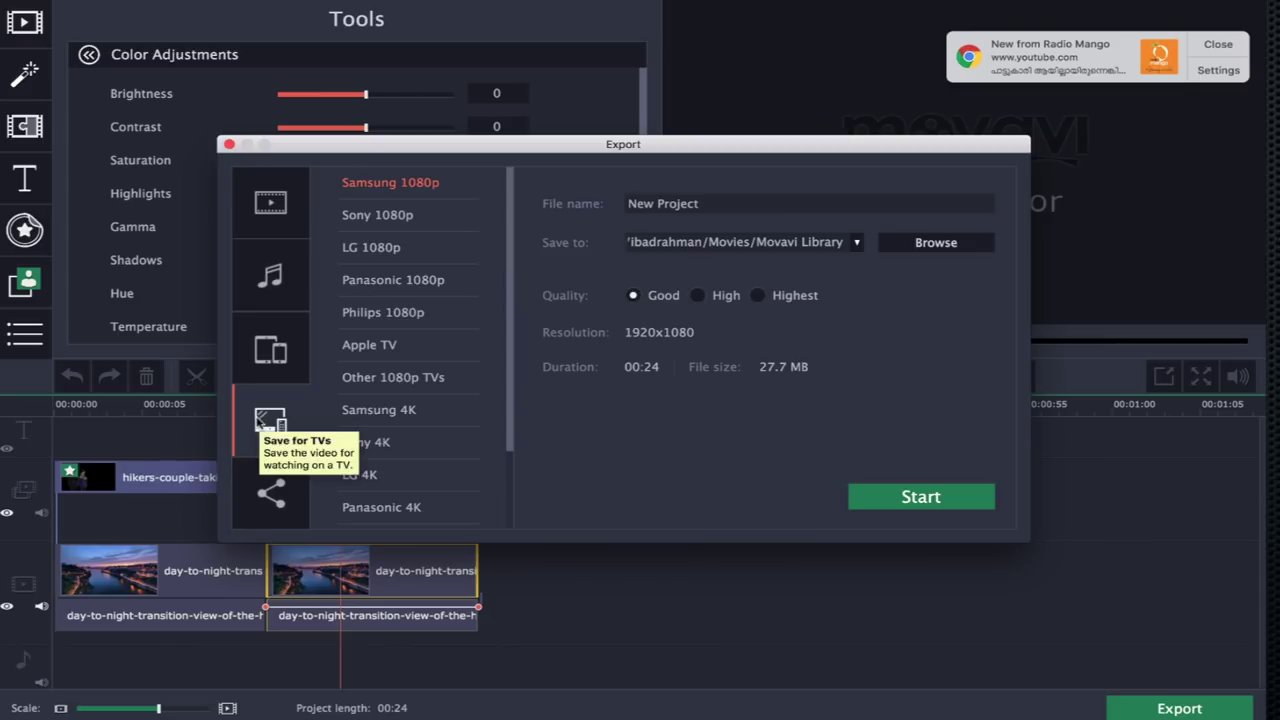
click(272, 492)
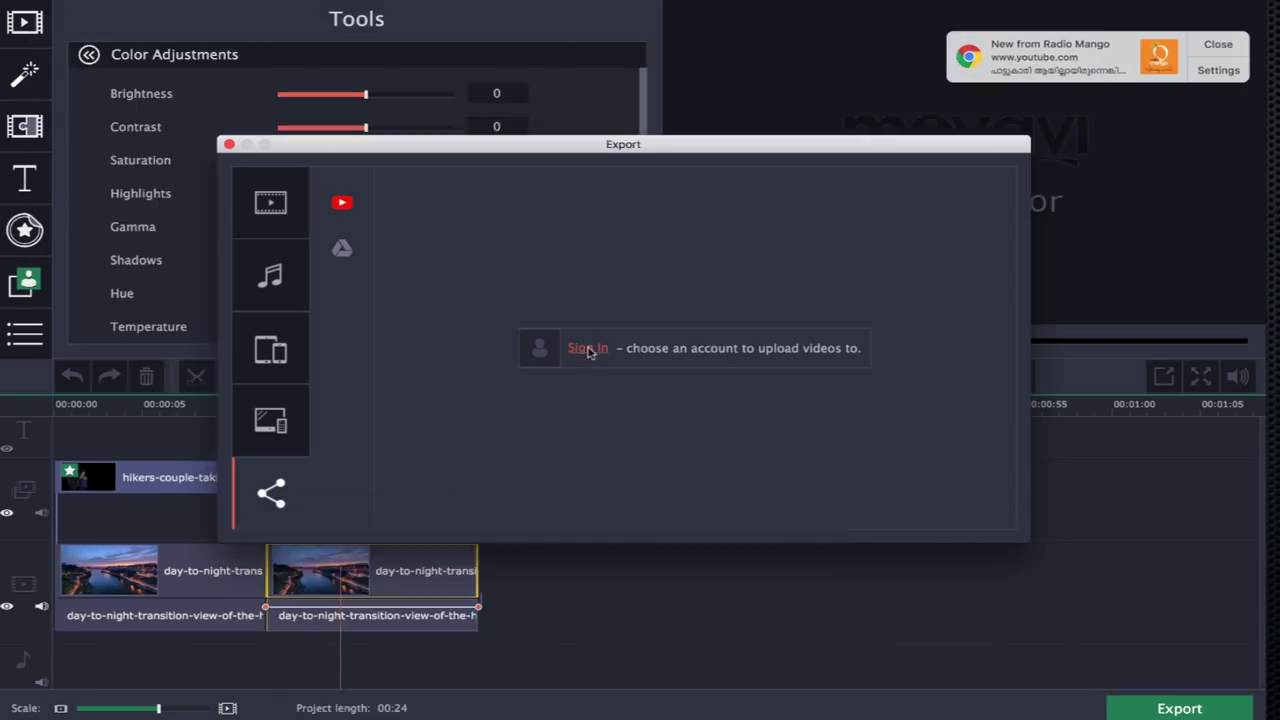
click(588, 350)
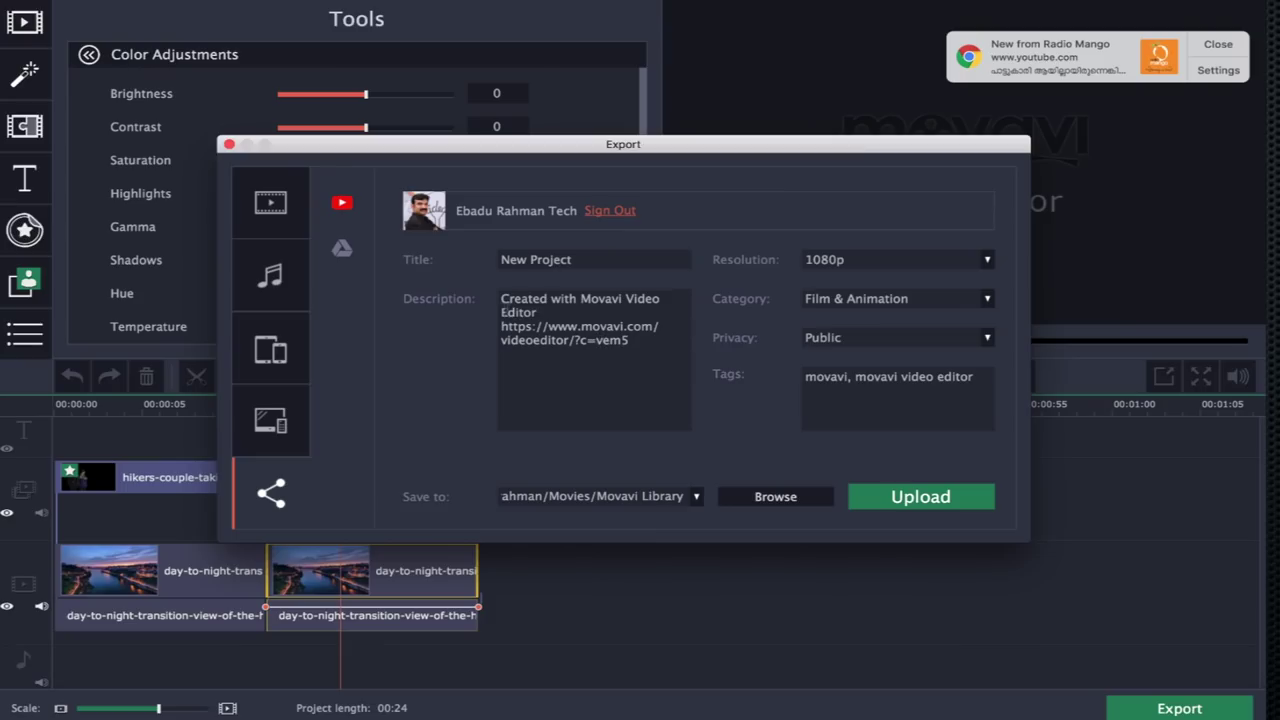